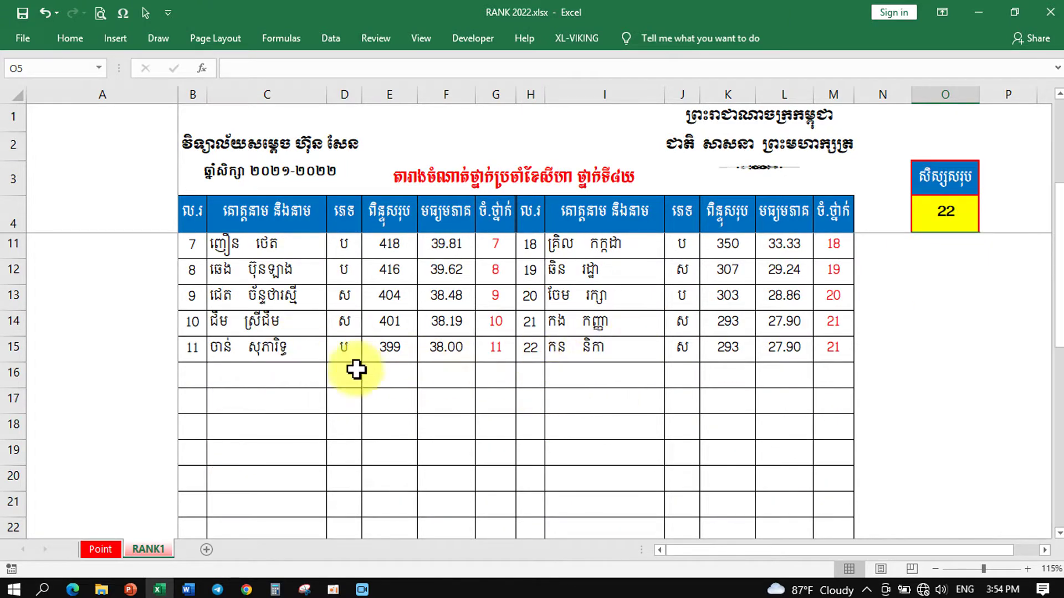
- Set the total number of students in cell O4 to 32 and check the ranking list down to its end
click(966, 225)
text(32)
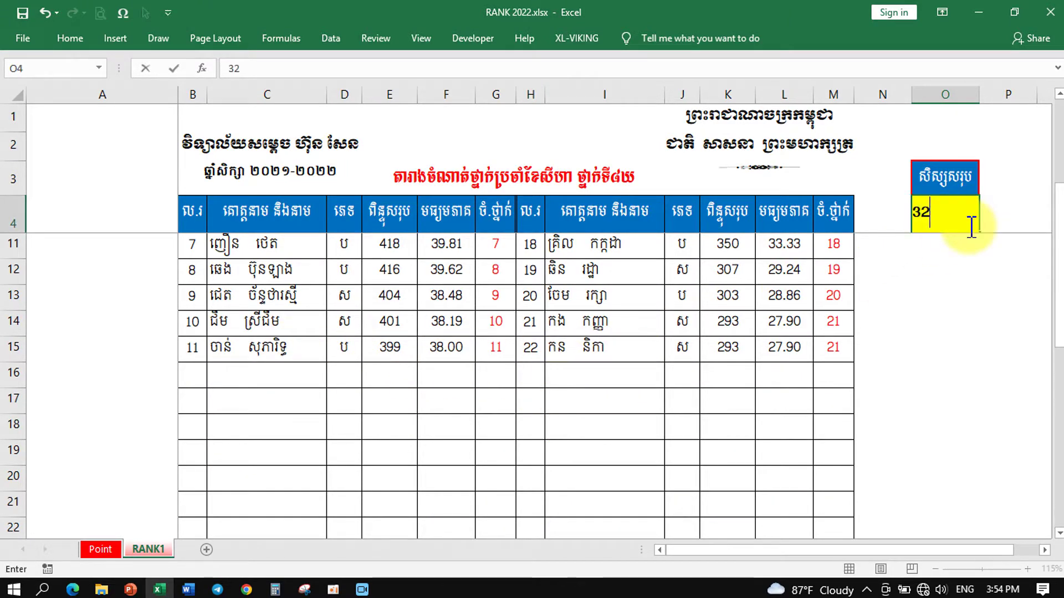
key(Return)
scroll(724, 326, down, 3)
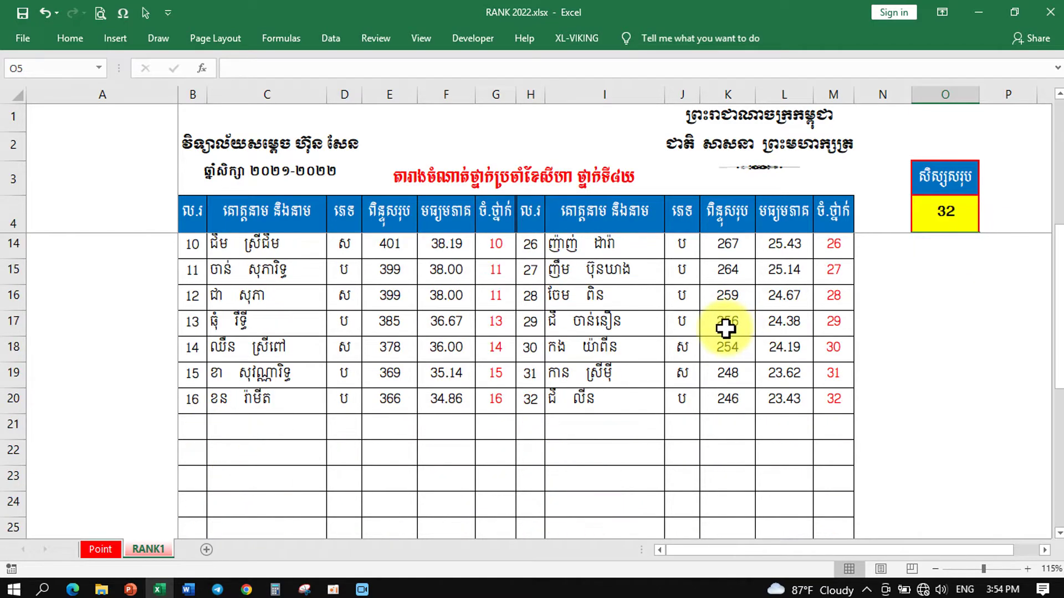
scroll(588, 387, down, 4)
scroll(588, 387, up, 6)
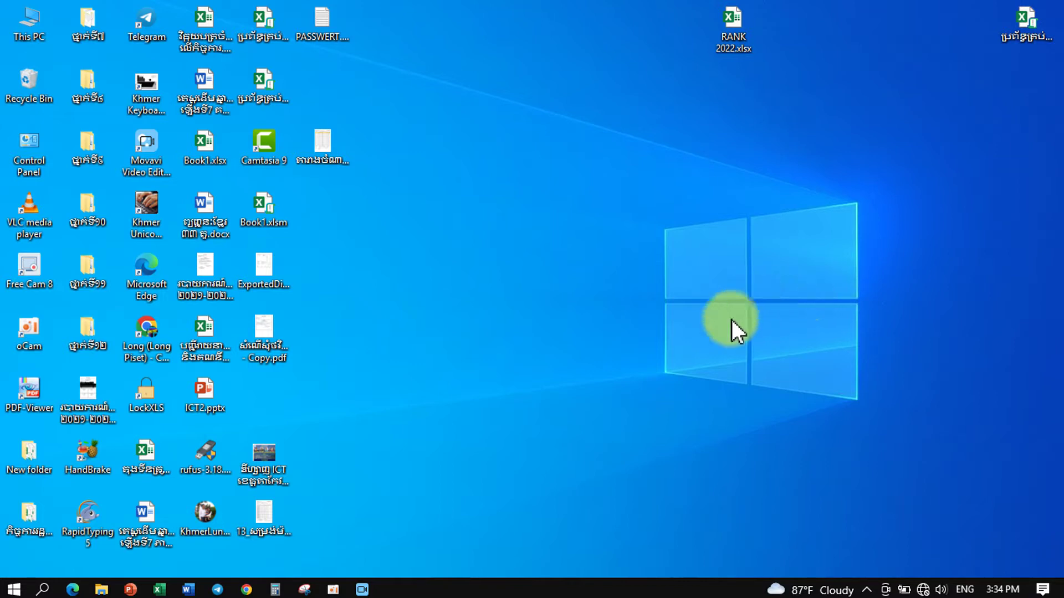
- Switch to the RANK 2022 workbook in Excel and look through the Point sheet's student scores and grade summary
click(159, 589)
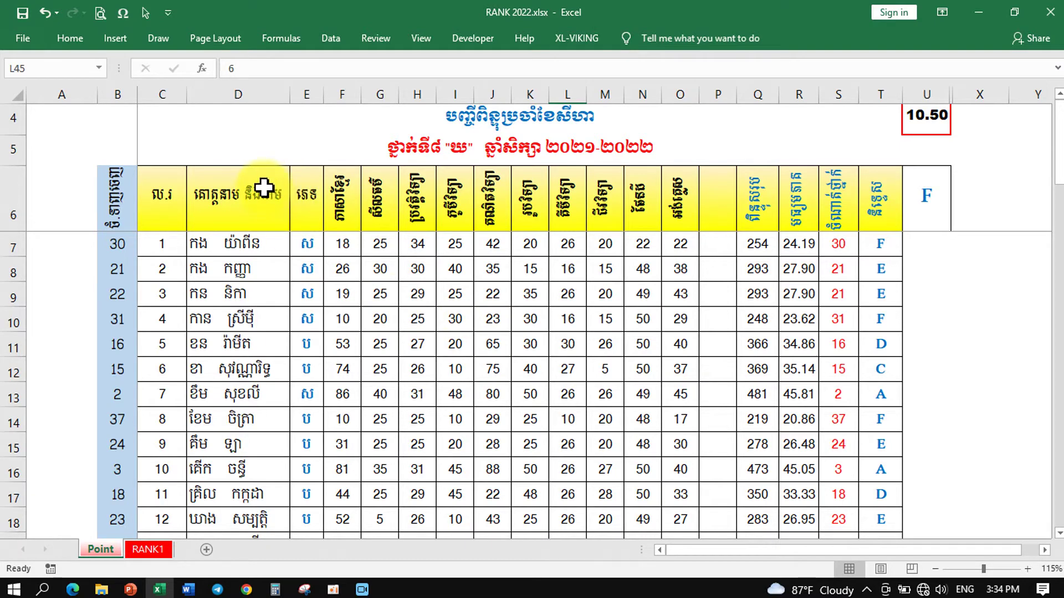
scroll(542, 326, down, 6)
scroll(541, 326, down, 9)
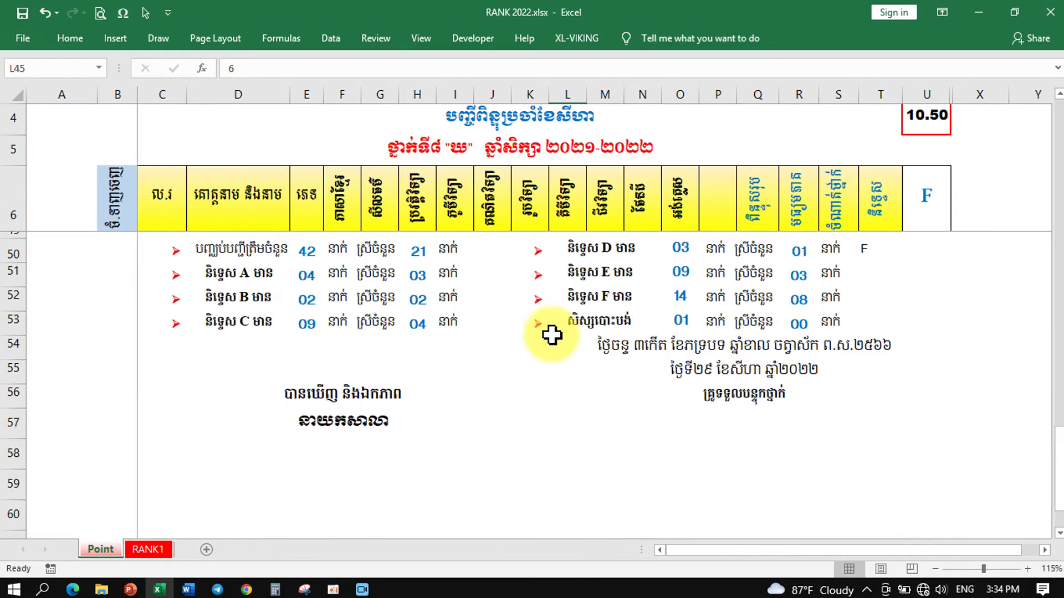
scroll(551, 335, up, 12)
scroll(553, 335, up, 3)
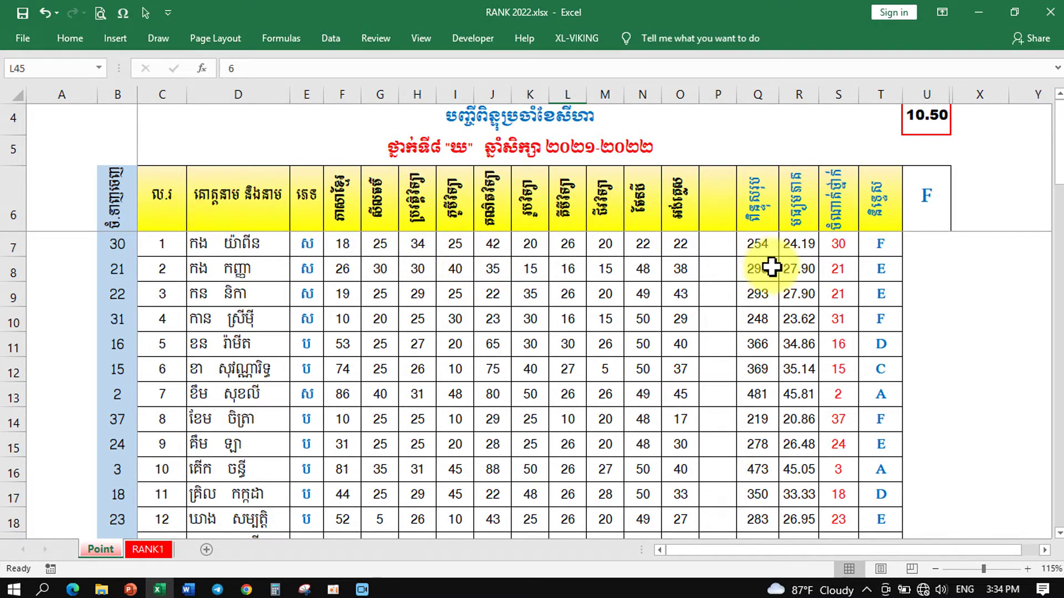
scroll(772, 269, down, 11)
scroll(772, 244, up, 1)
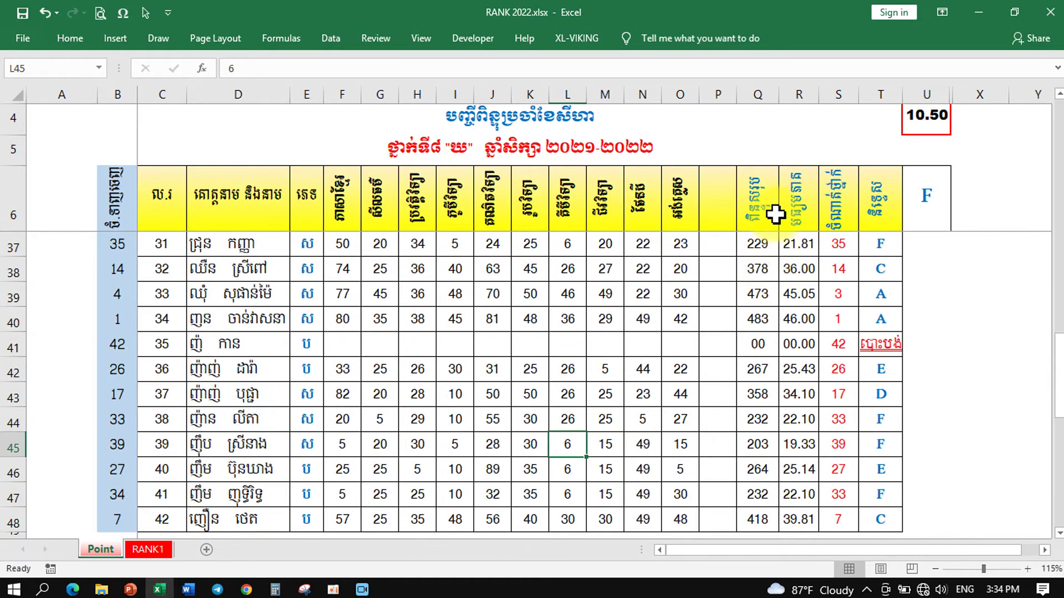
- Examine the total, average, rank and grade columns Q to T and the blank column P across the student list
click(756, 210)
drag(757, 211, 878, 214)
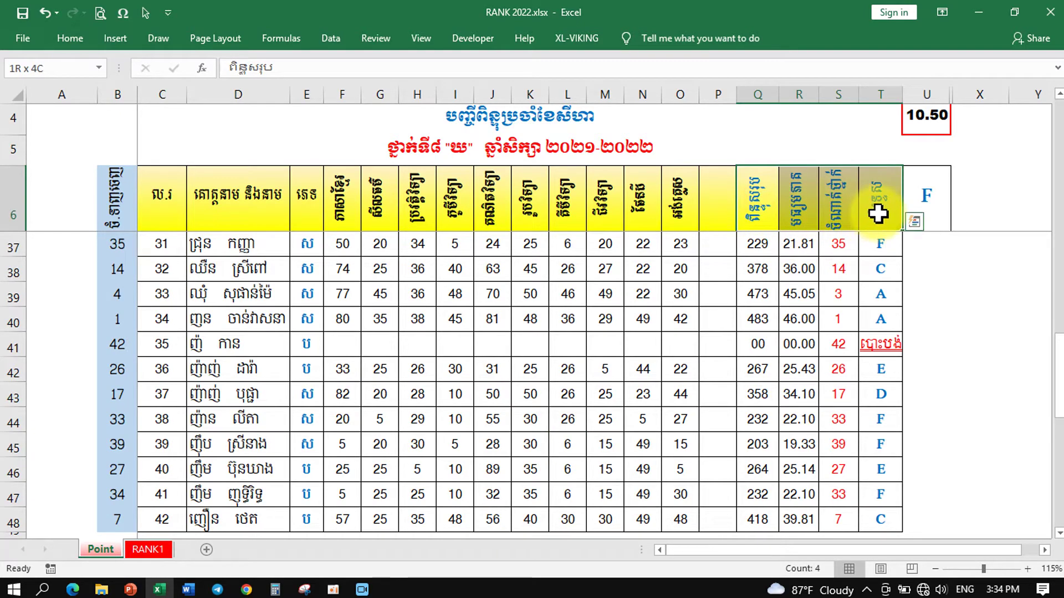
scroll(821, 277, down, 2)
scroll(820, 277, down, 8)
scroll(821, 277, up, 20)
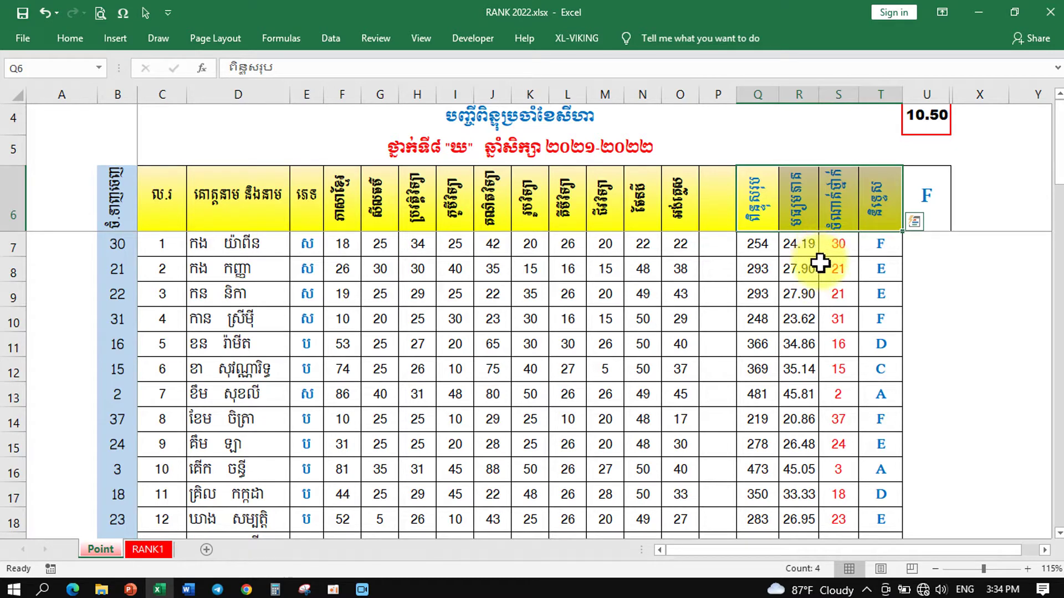
click(722, 205)
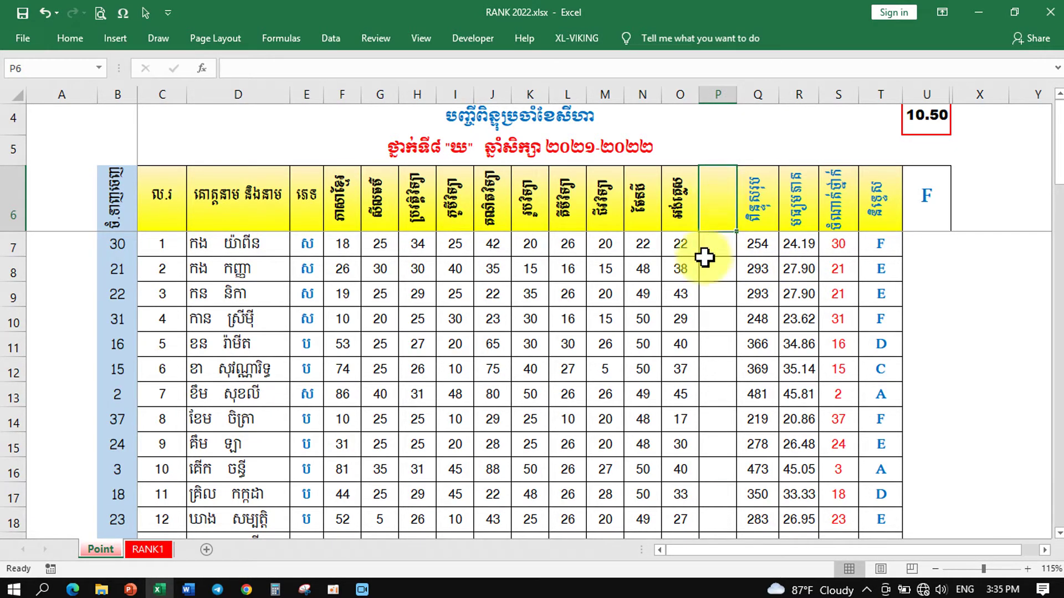
scroll(711, 265, down, 9)
scroll(712, 265, down, 1)
scroll(712, 265, up, 10)
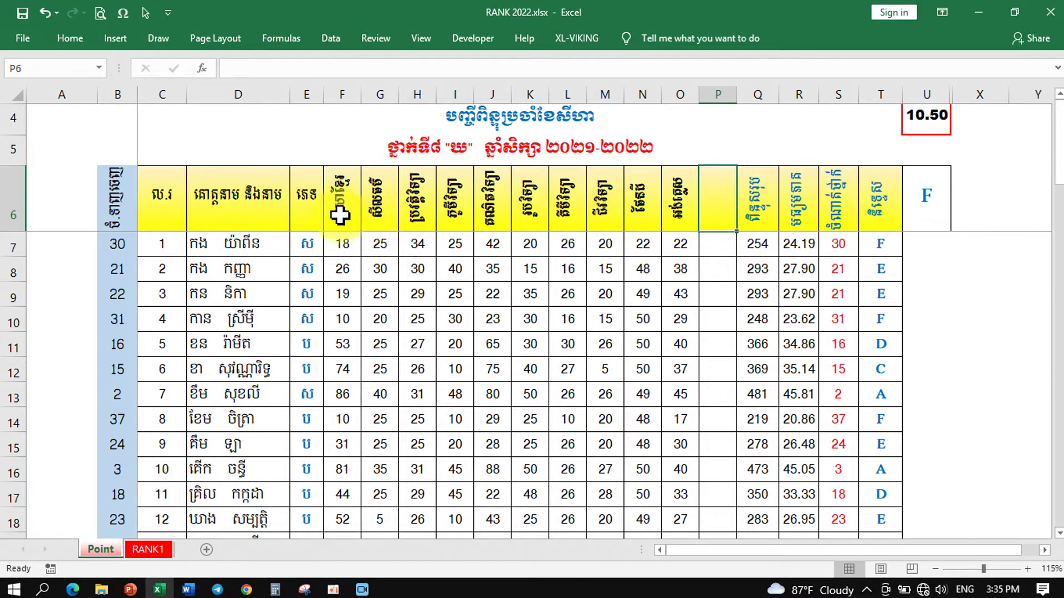
- Inspect the formula in B7, the helper column B7:B48 and the score table beside it
click(114, 201)
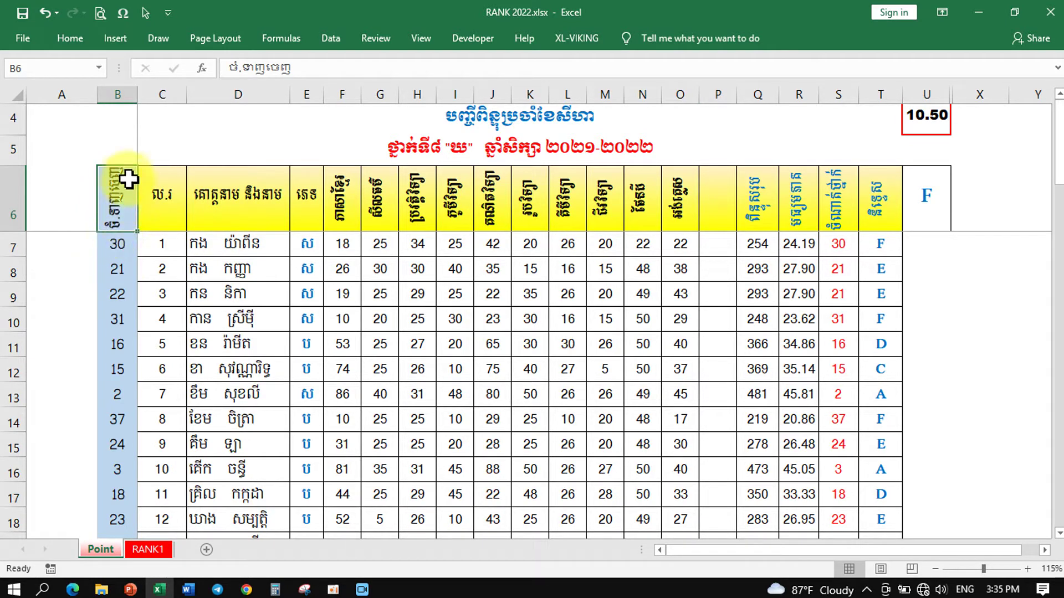
click(128, 246)
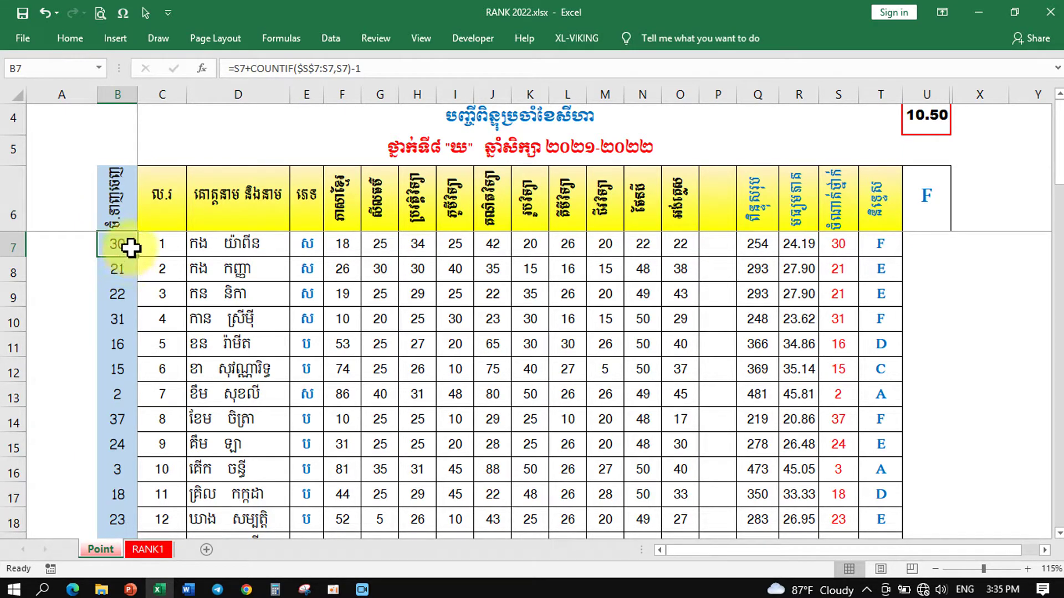
drag(123, 243, 109, 517)
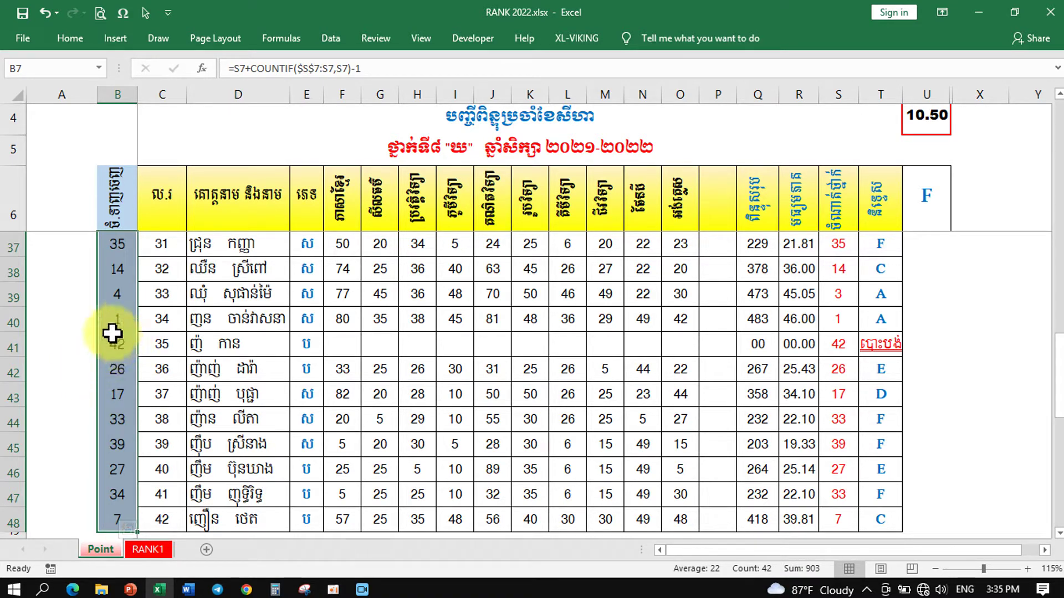
scroll(121, 328, up, 10)
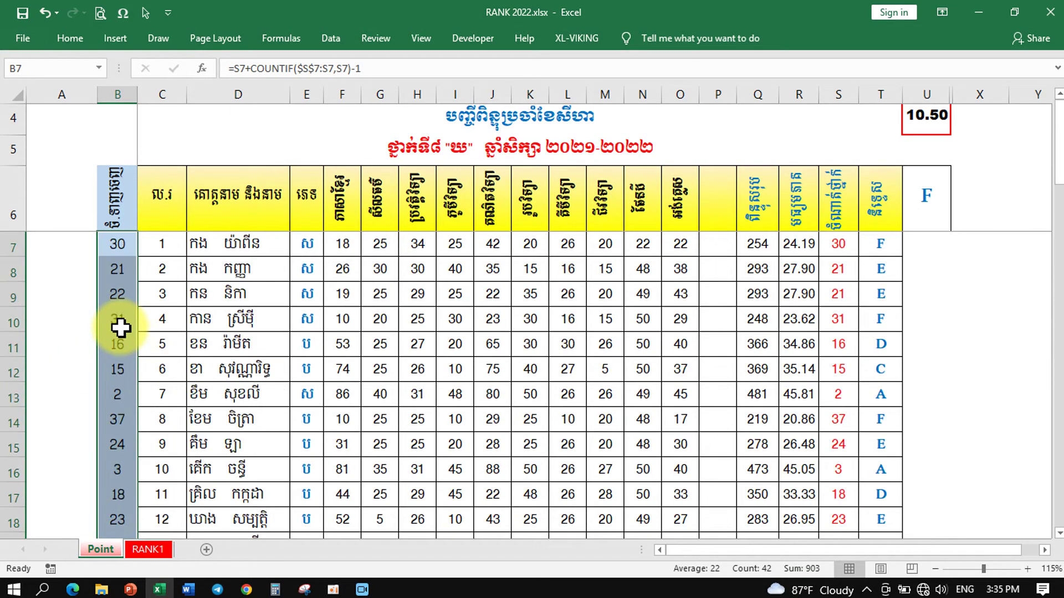
click(118, 247)
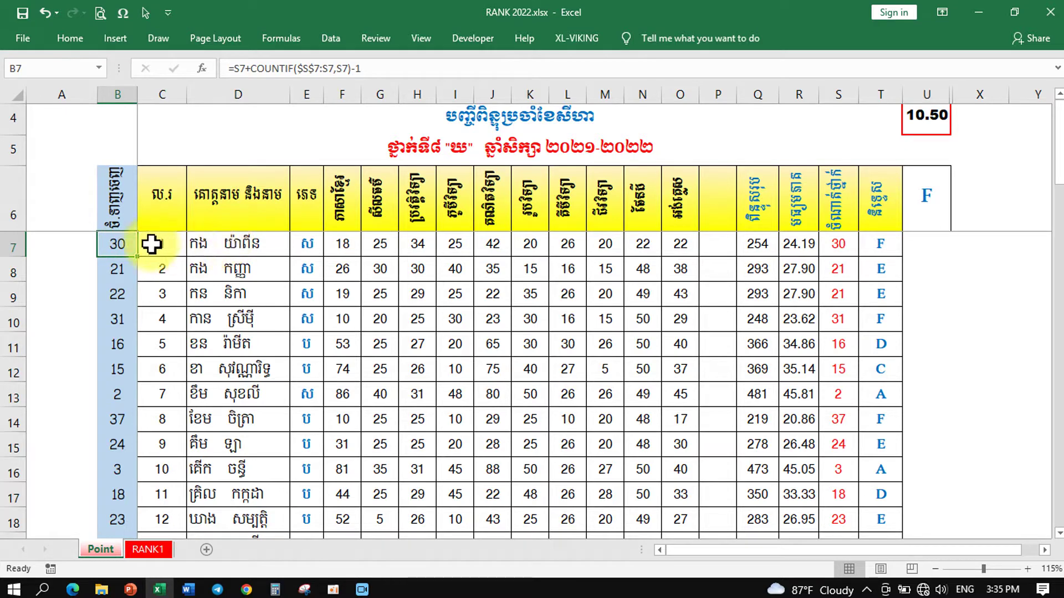
drag(163, 207, 878, 518)
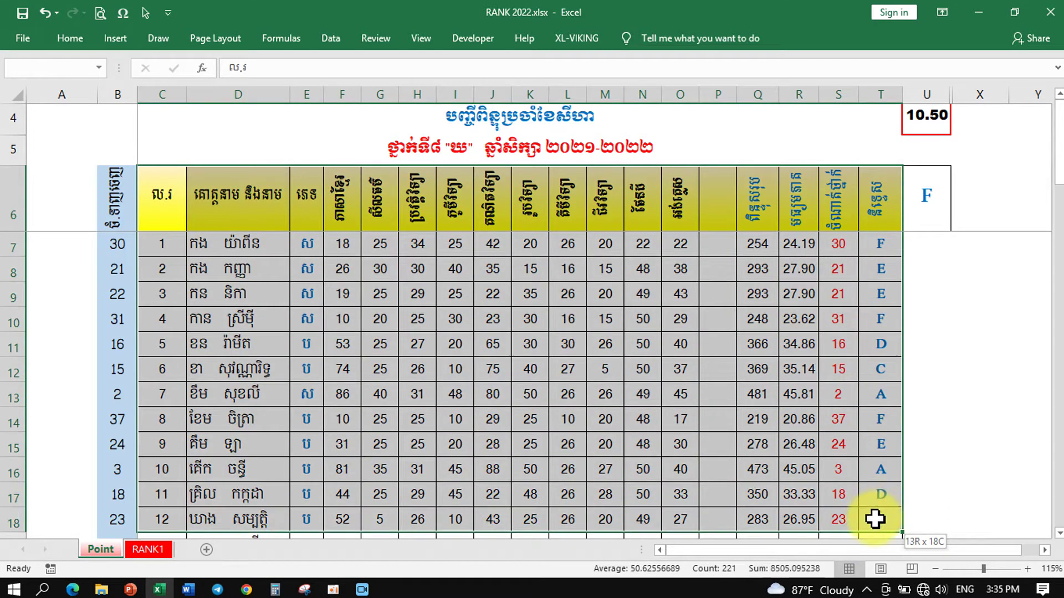
click(157, 252)
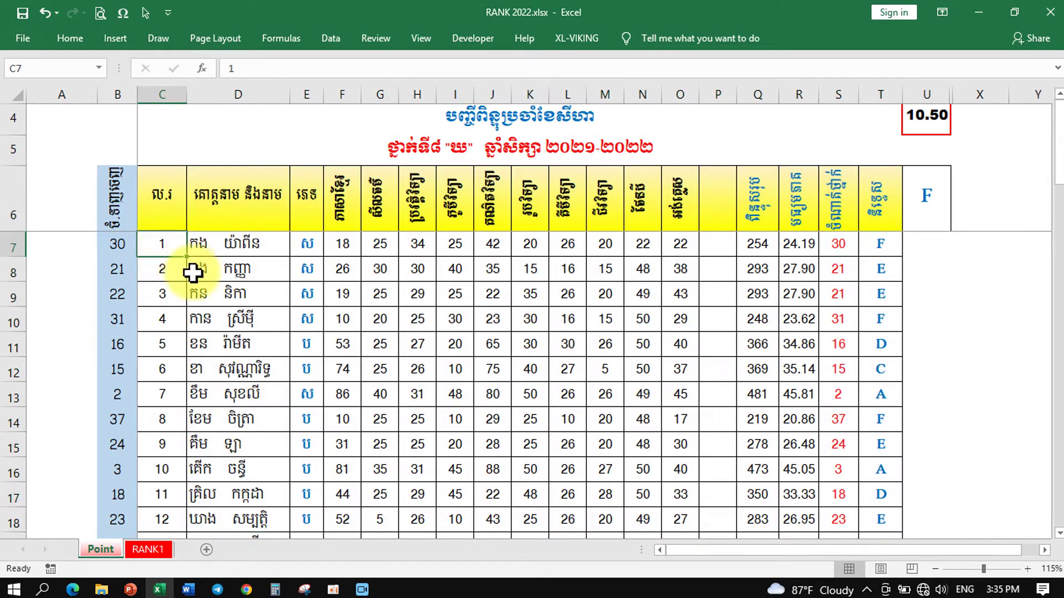
- Clear the existing helper formulas from cells B7:B48 and check the emptied column against the student list
click(114, 244)
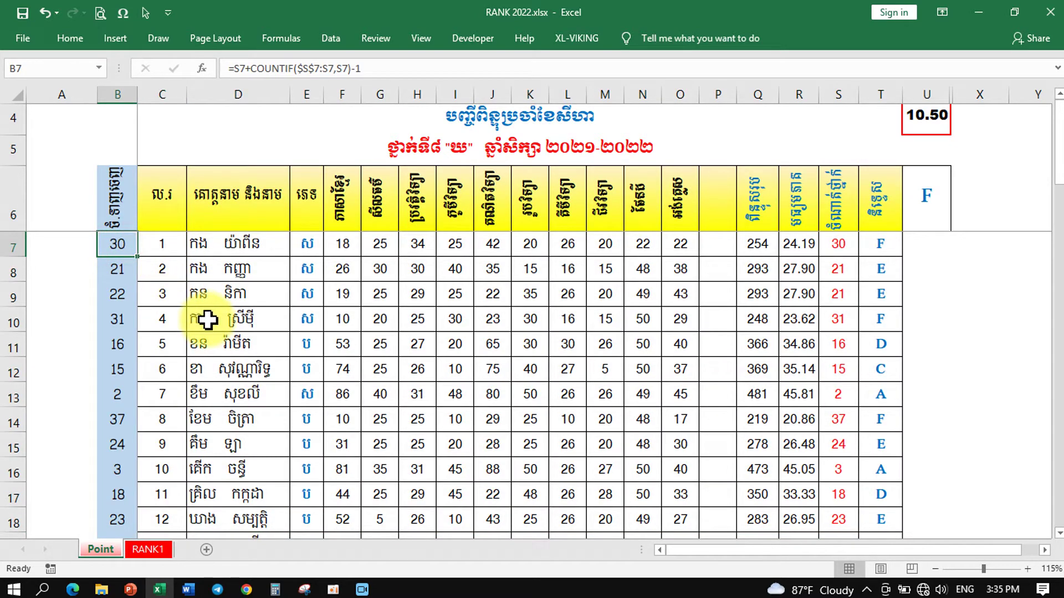
scroll(209, 321, down, 2)
scroll(206, 324, down, 12)
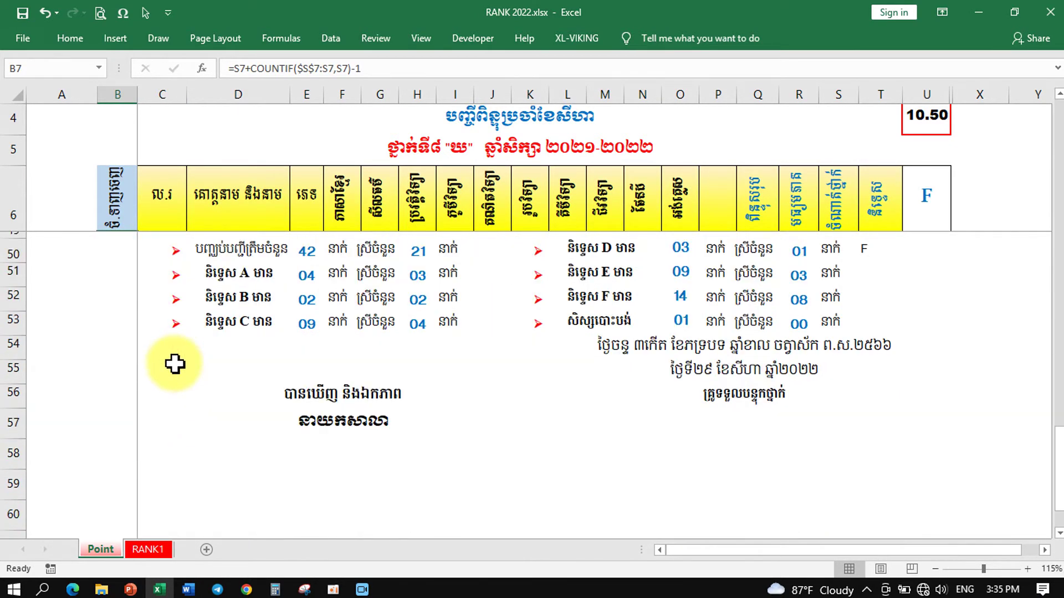
scroll(174, 364, up, 3)
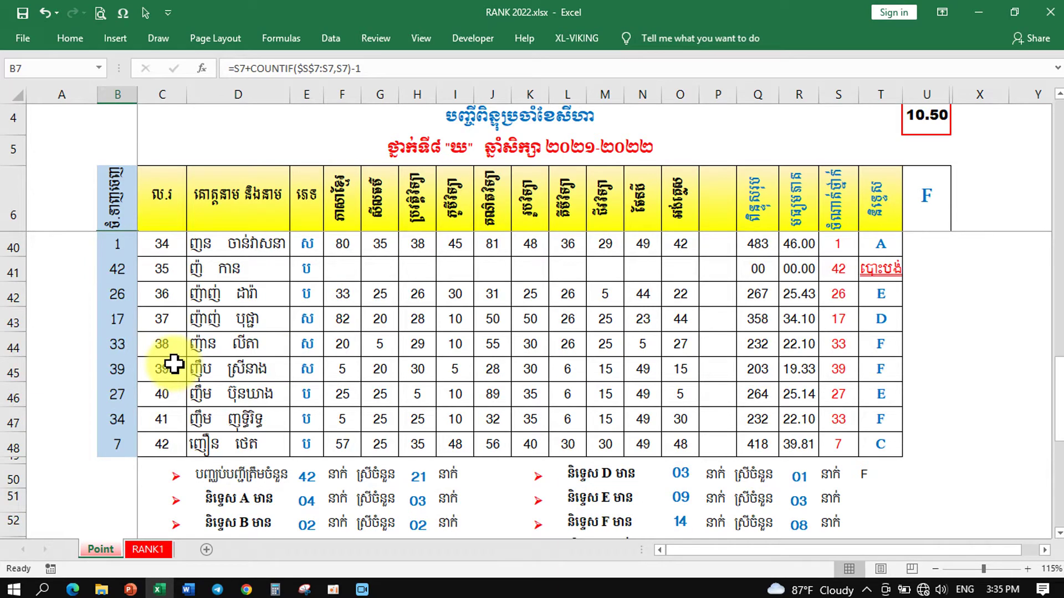
shift+click(120, 447)
key(Delete)
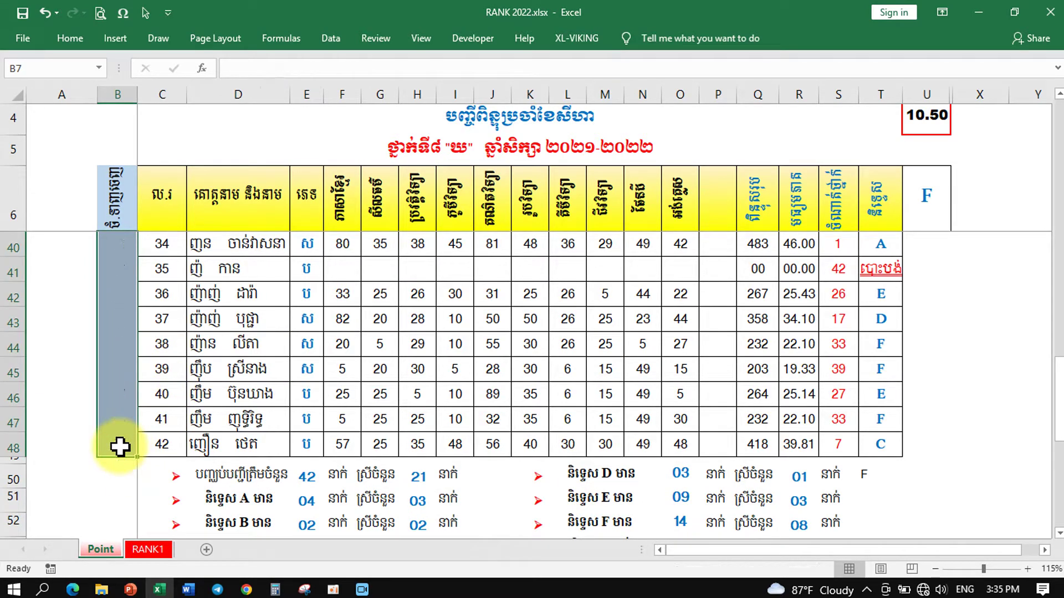
scroll(311, 340, up, 10)
scroll(311, 339, down, 11)
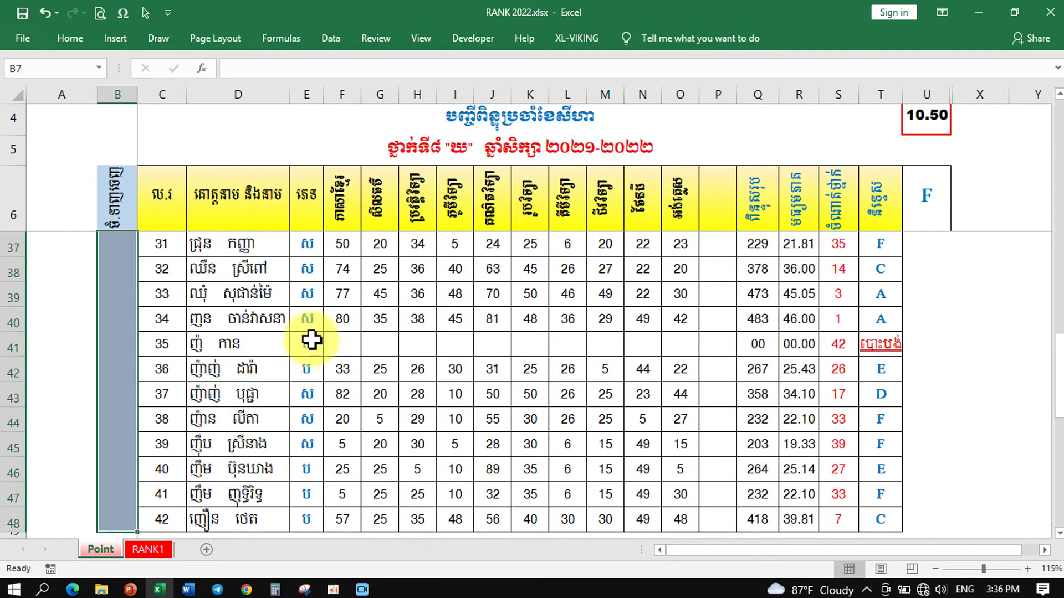
scroll(324, 335, up, 3)
scroll(344, 340, up, 9)
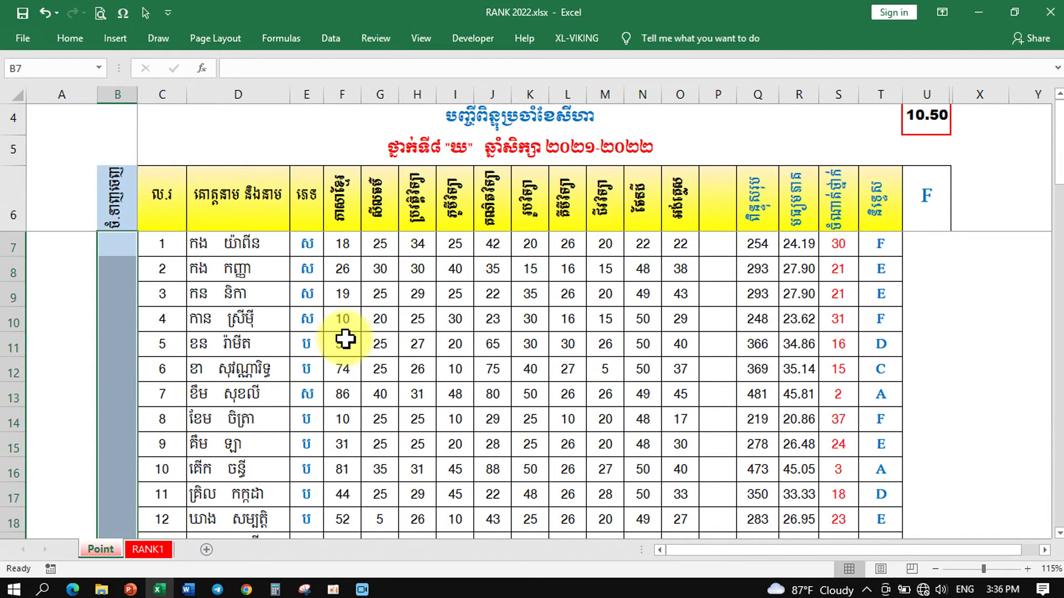
- Begin a COUNTIF formula in cell B7
click(134, 246)
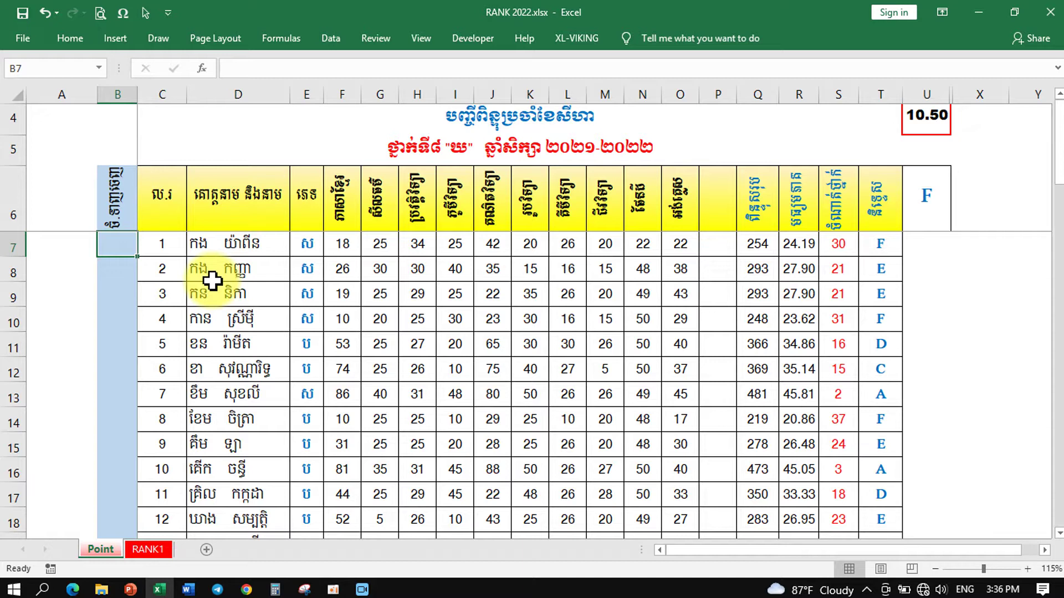
click(253, 69)
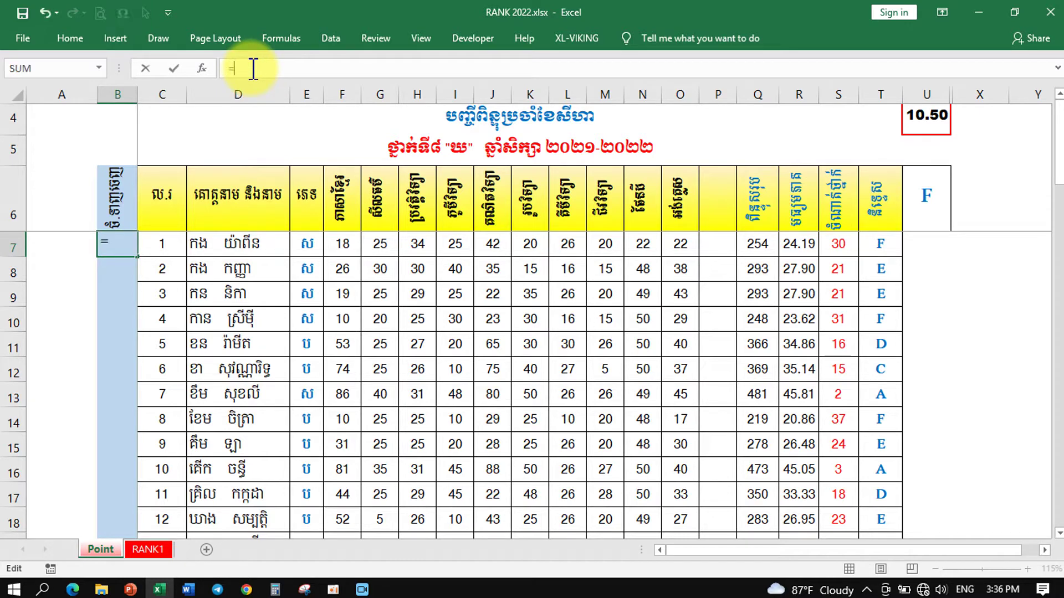
text(=COU)
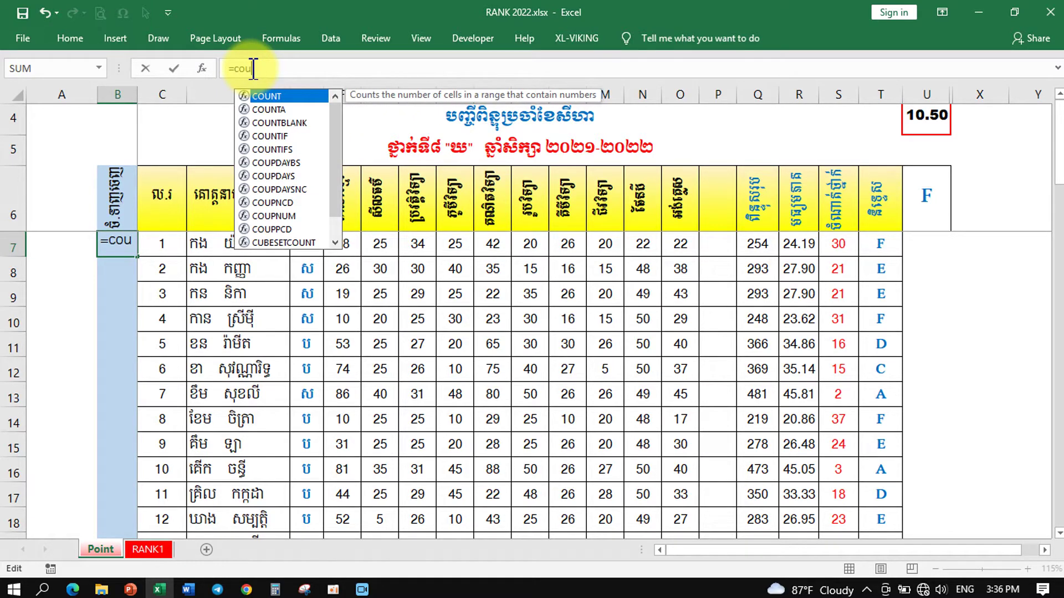
text(i)
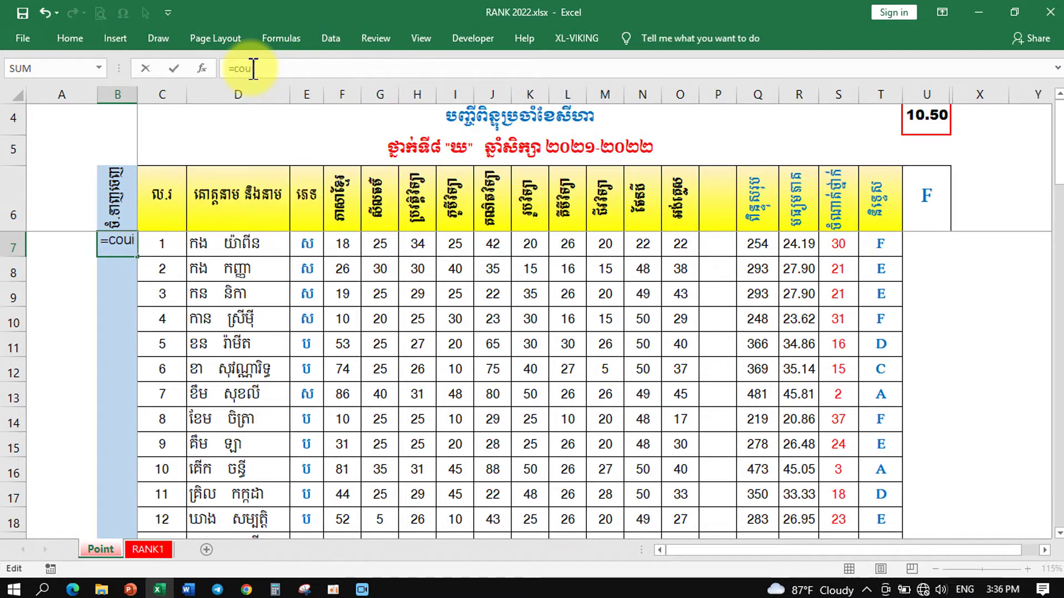
key(BackSpace)
text(i)
key(BackSpace)
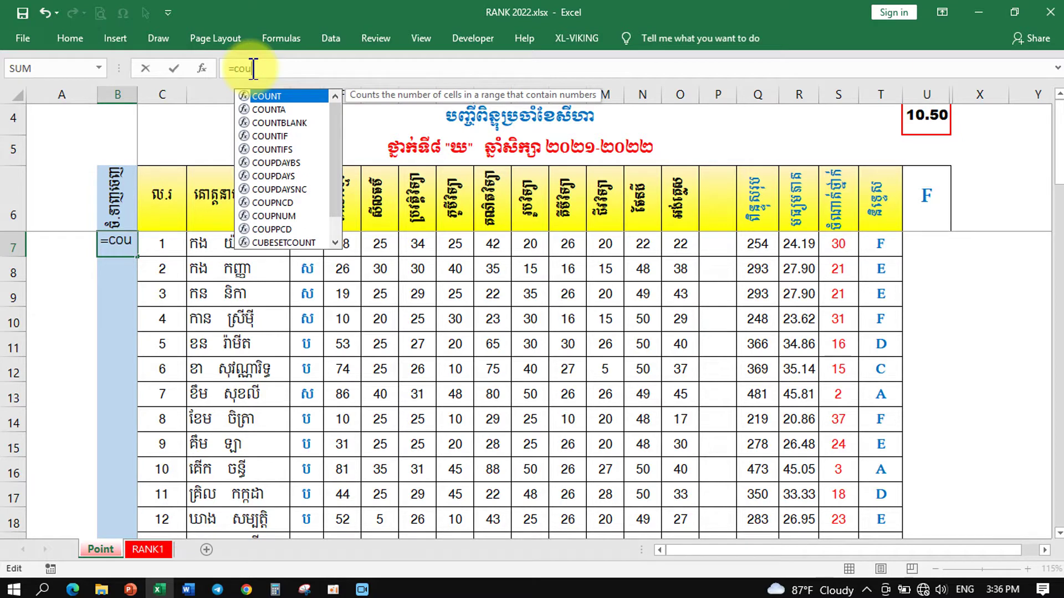
text(nti)
key(Tab)
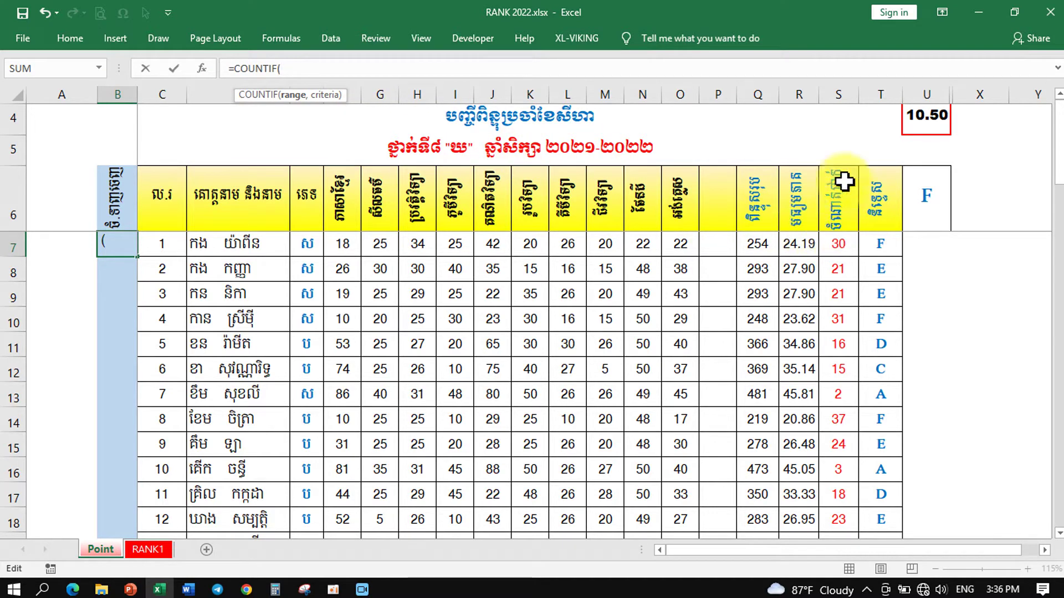
- Complete the formula in B7 as =COUNTIF(S7:S7,S7)+1+S7, referring to the student's rank in column S
click(840, 244)
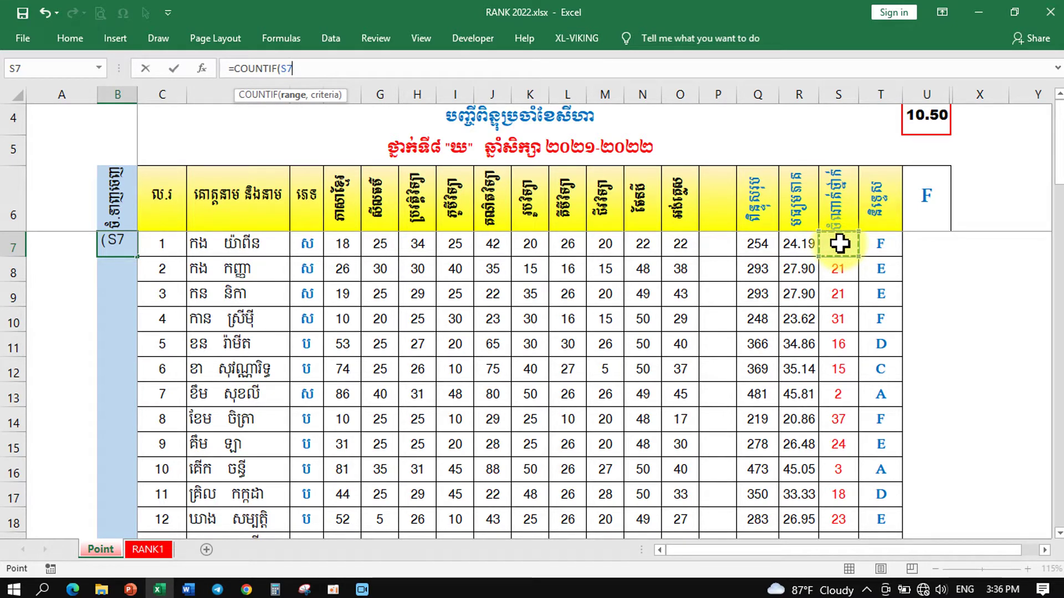
key(F8)
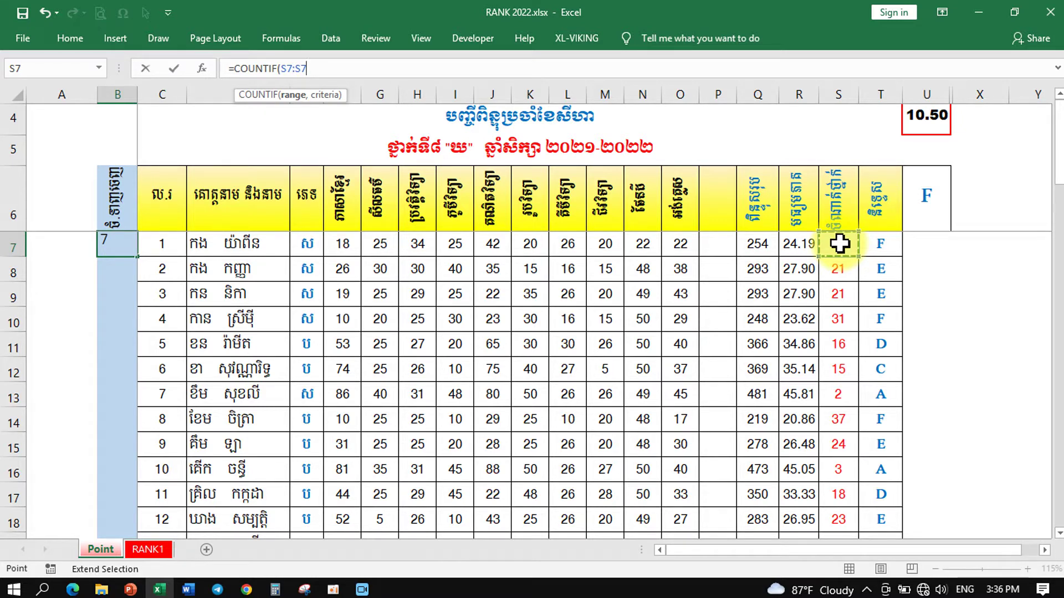
text(,)
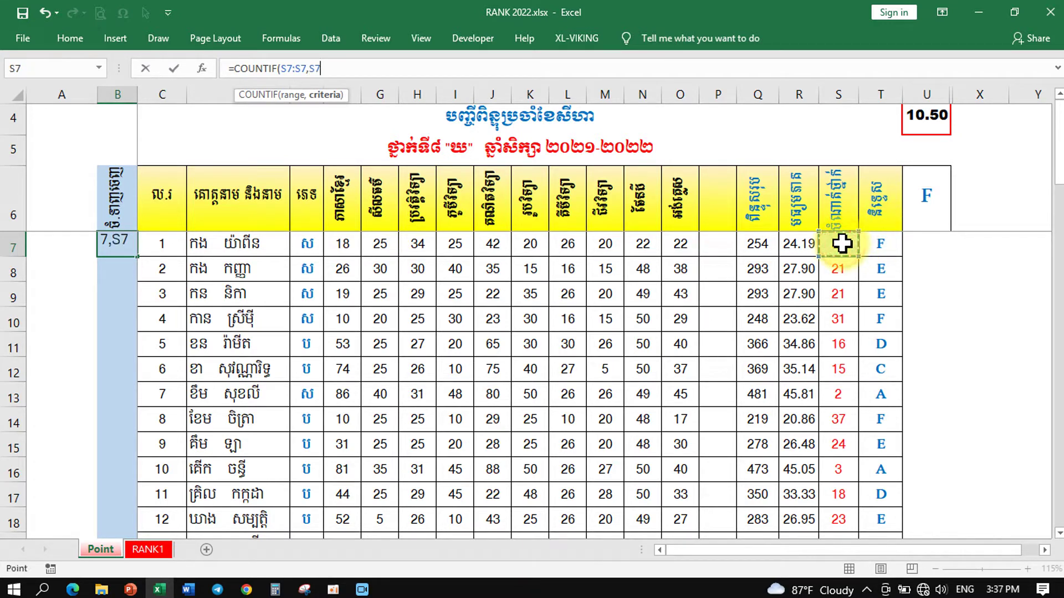
text()+1+)
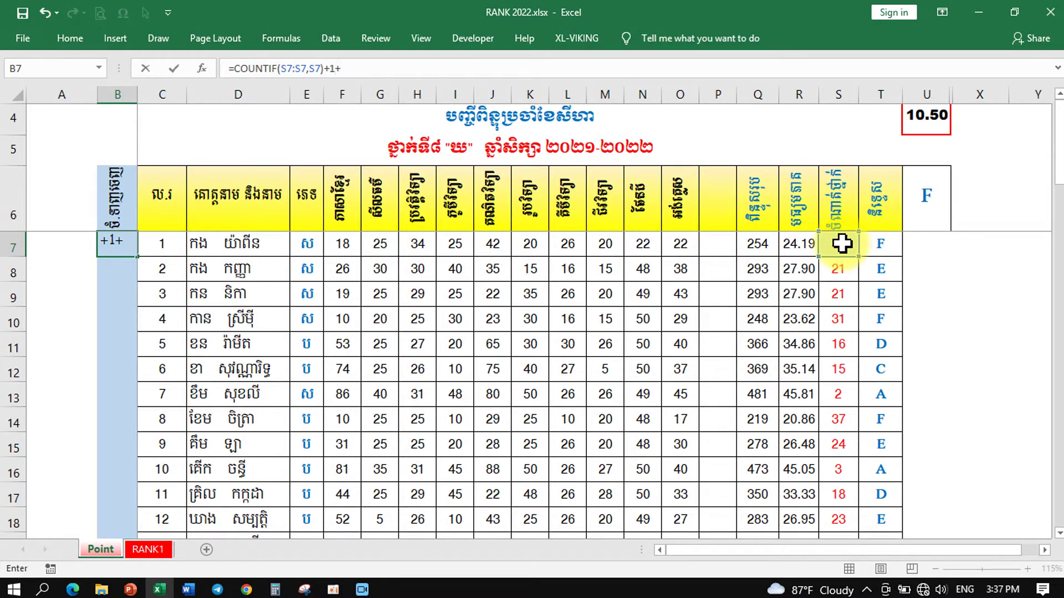
click(840, 246)
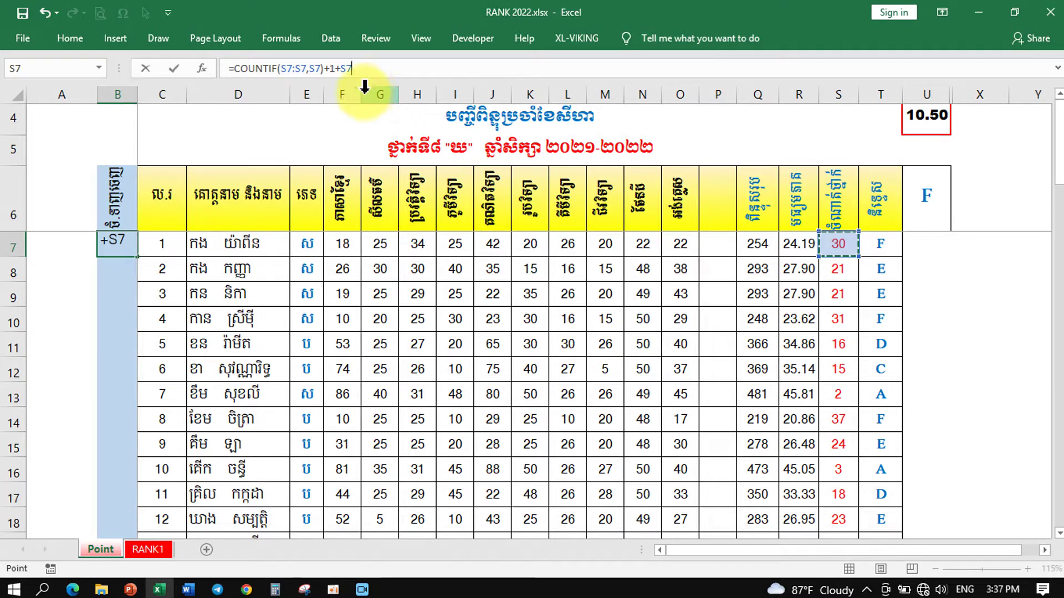
- Wrap the COUNTIF part of the B7 formula in parentheses and subtract 1, giving =(COUNTIF(S7:S7,S7)-1)+S7
click(238, 67)
text(()
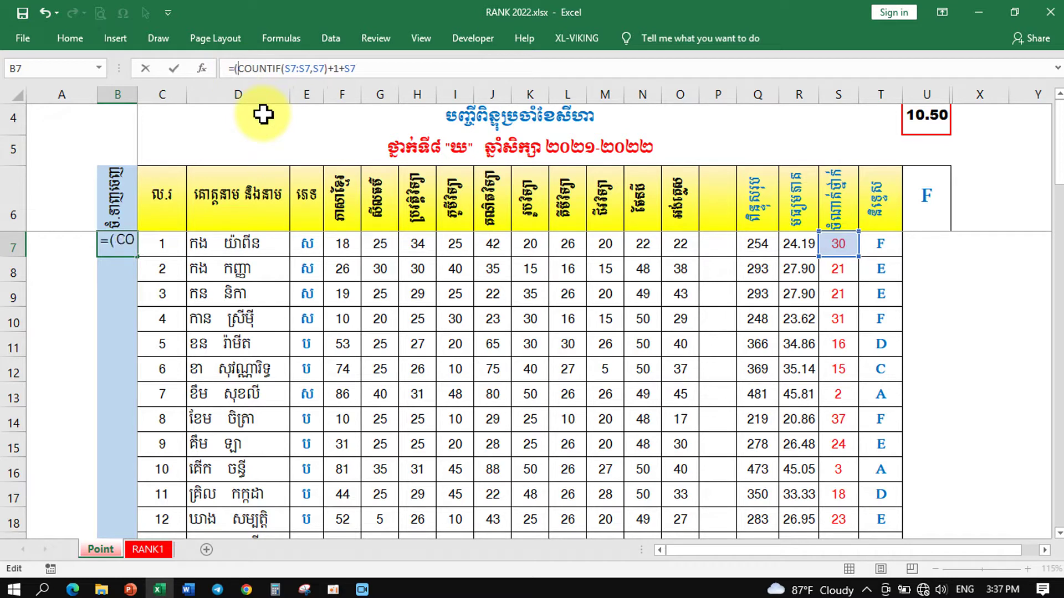
click(339, 69)
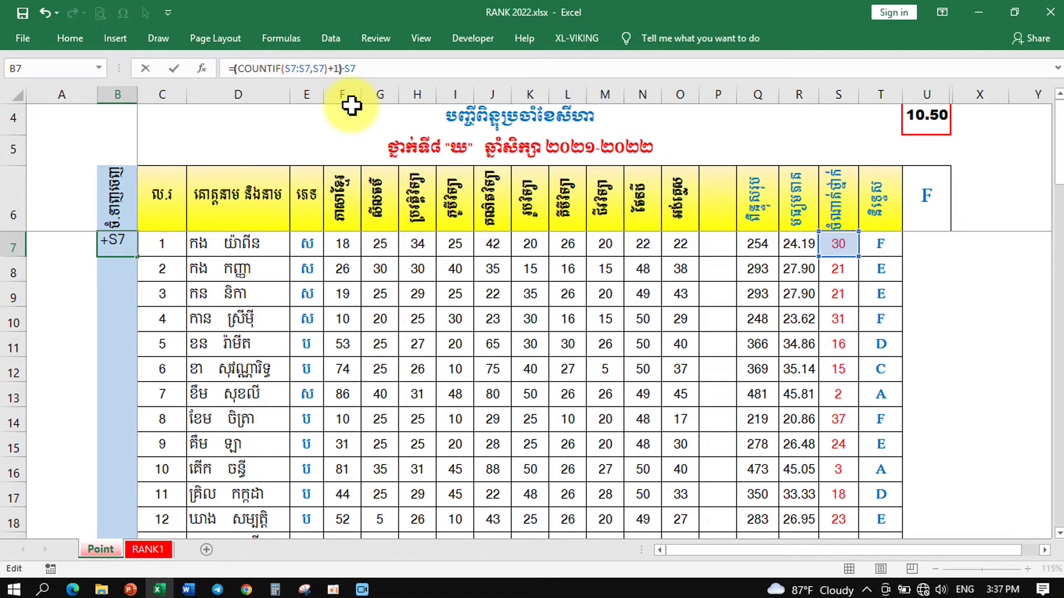
drag(342, 68, 333, 44)
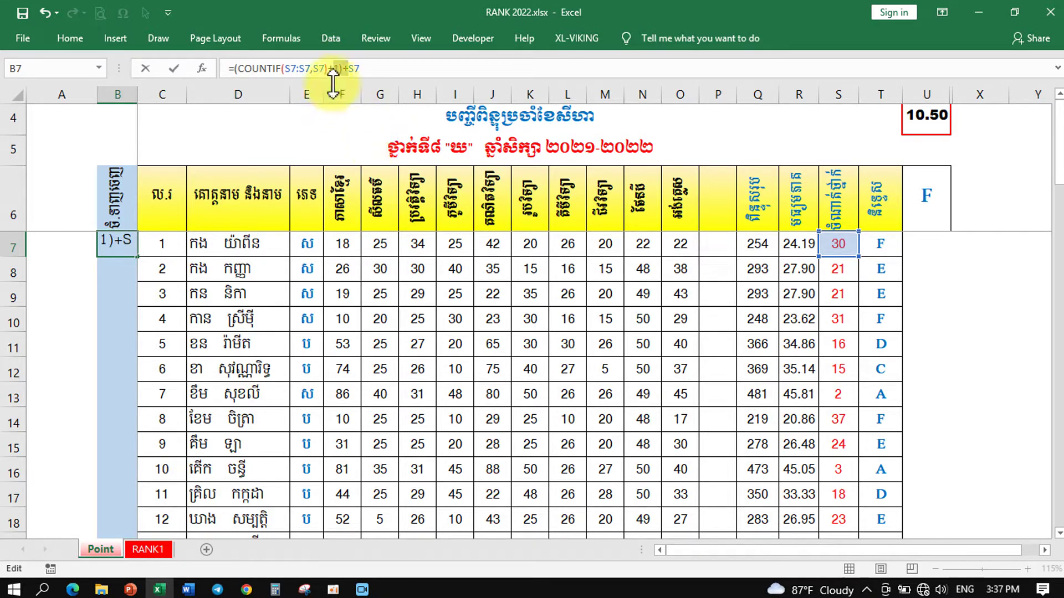
key(BackSpace)
text(-)
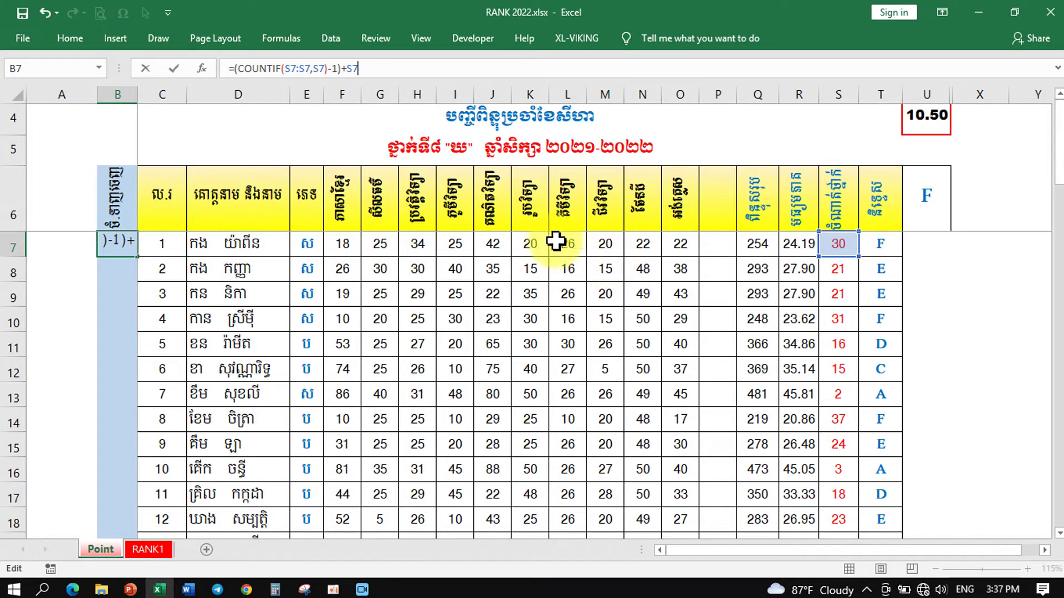
click(837, 243)
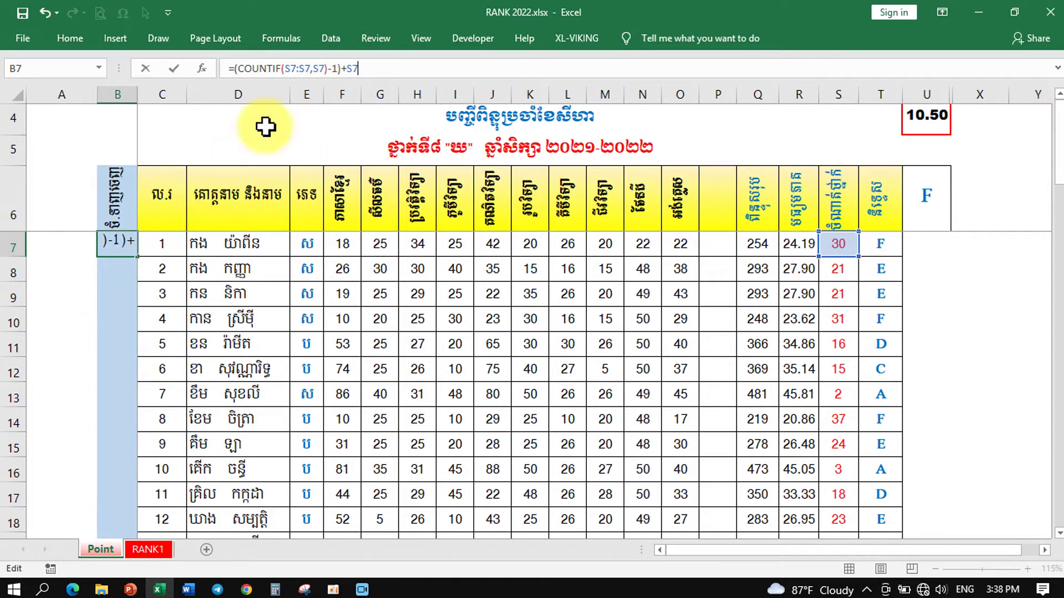
- Make the start of the COUNTIF range absolute and enter the formula =(COUNTIF($S$7:S7,S7)-1)+S7 in B7
click(297, 68)
text(:)
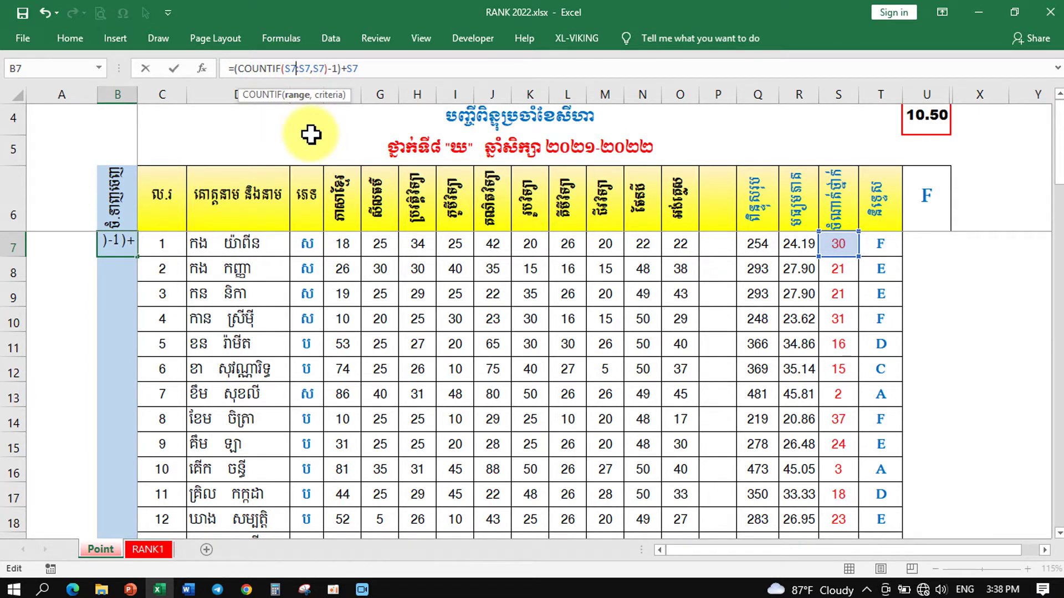
key(F4)
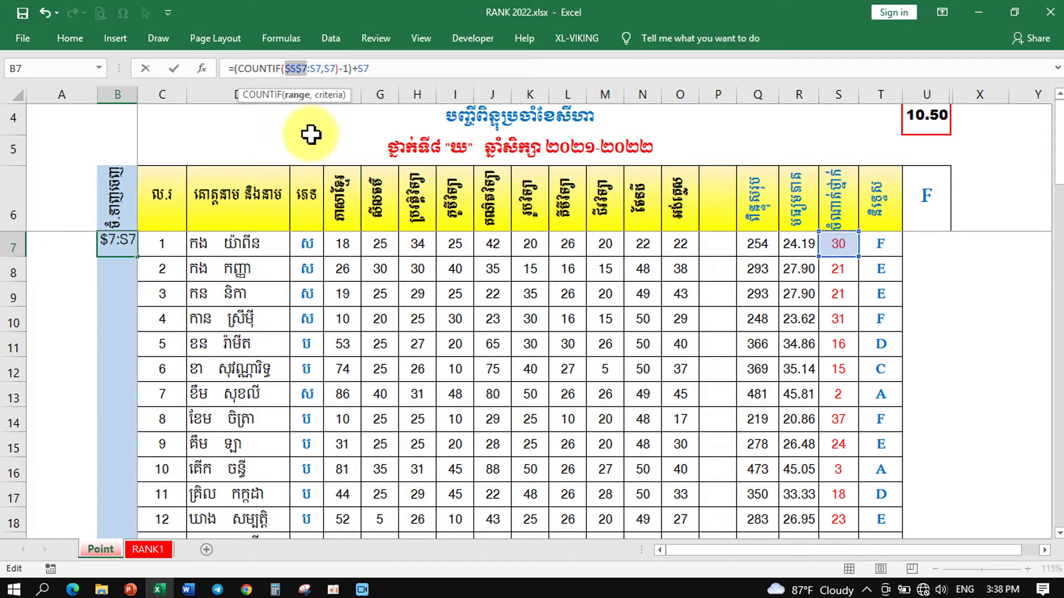
click(386, 67)
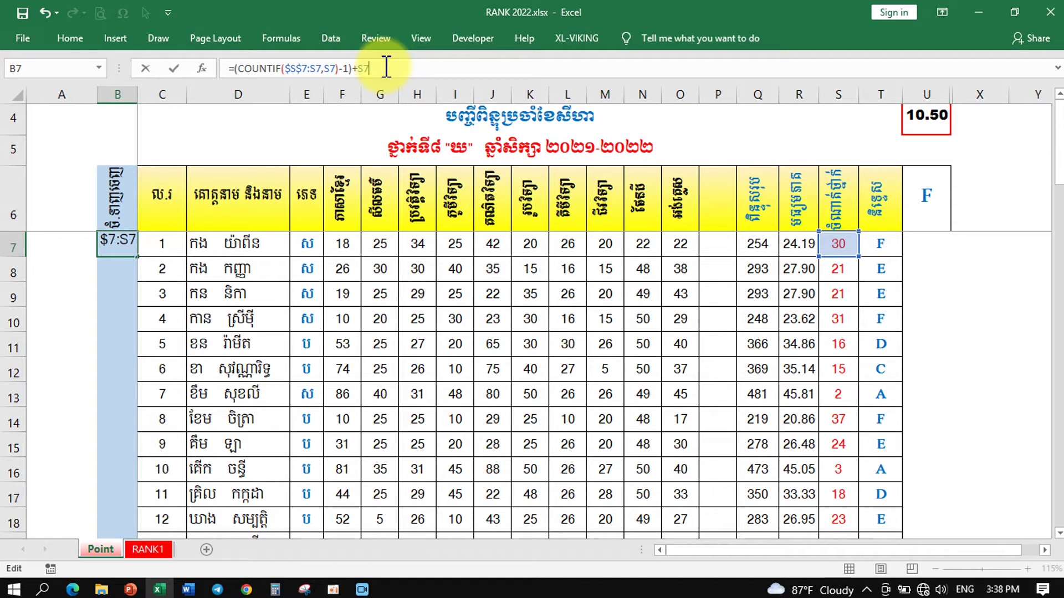
key(Return)
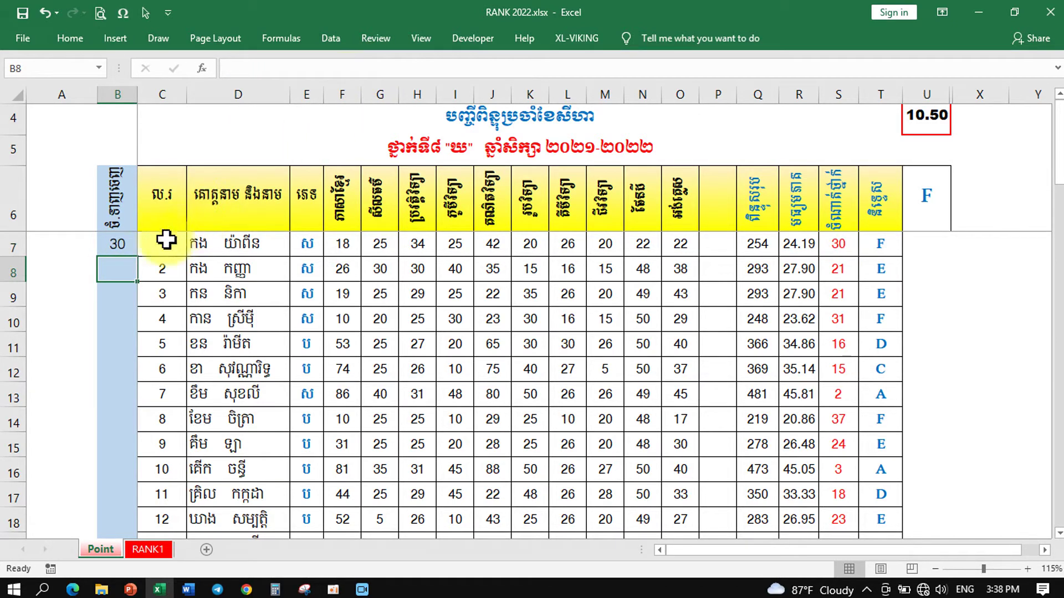
- Fill the B7 formula down the helper column through B48
click(120, 242)
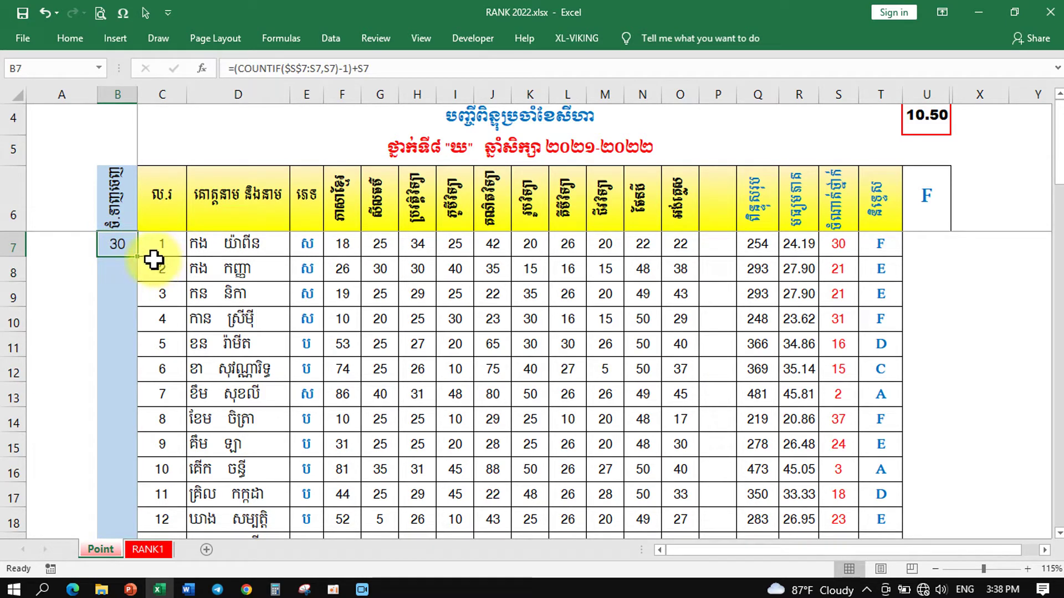
drag(139, 258, 124, 388)
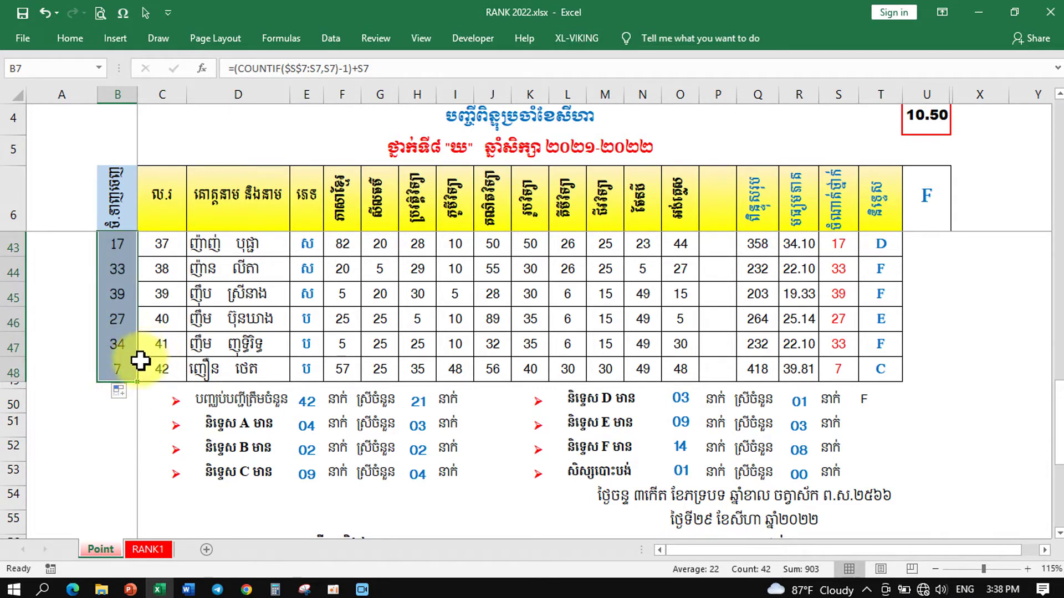
scroll(150, 348, up, 12)
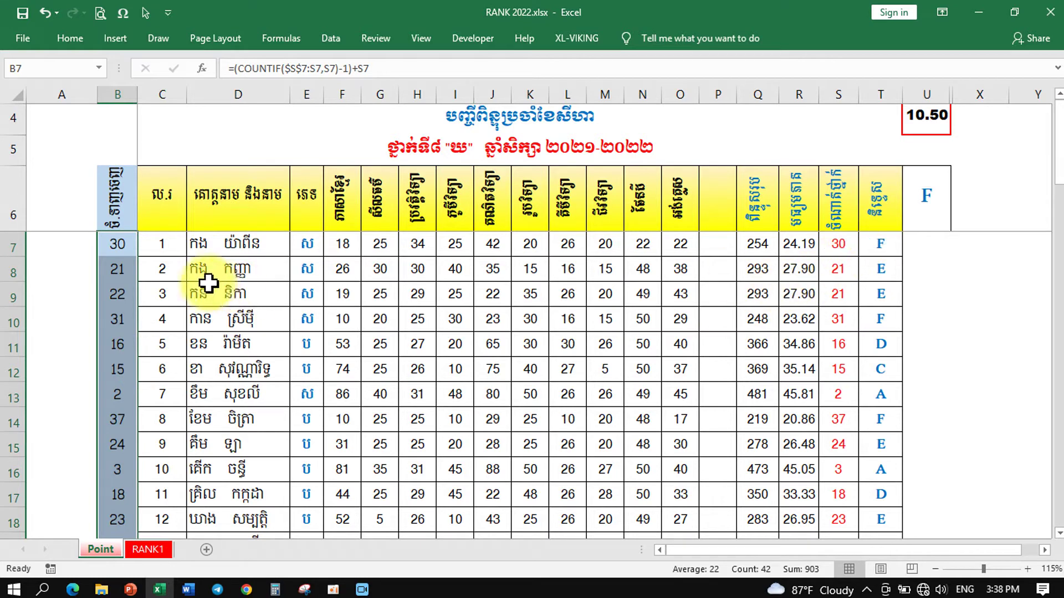
- Compare the helper numbers in column B with the ranks in column S down to the last student
click(178, 267)
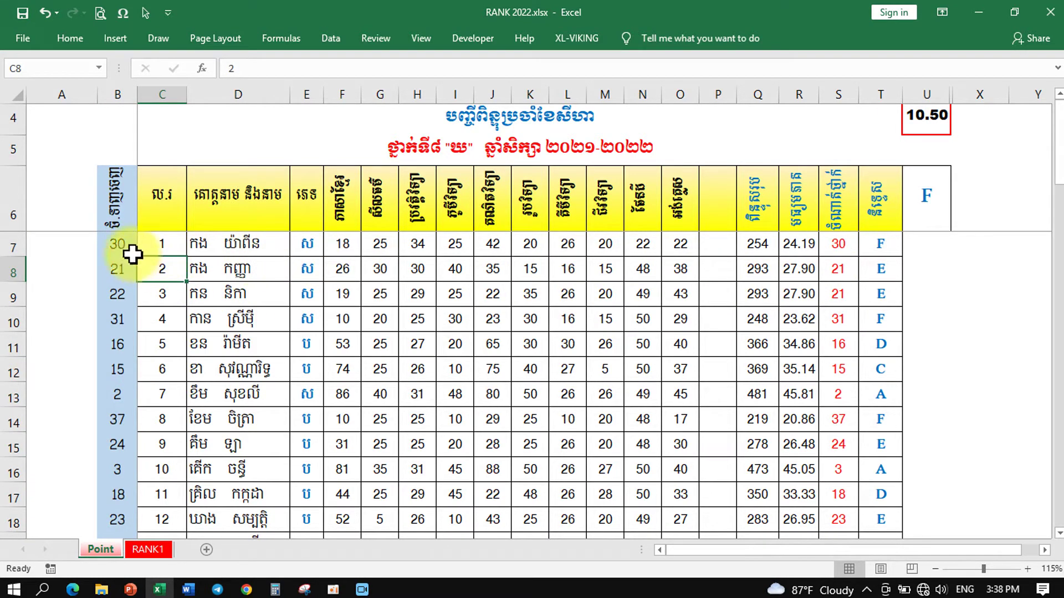
scroll(115, 360, down, 9)
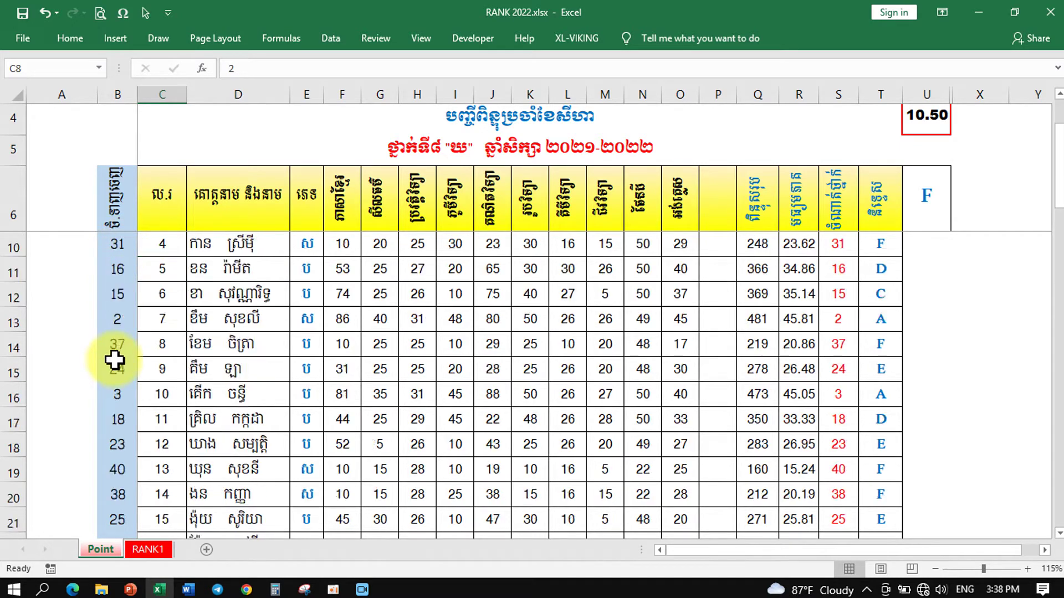
scroll(115, 360, down, 6)
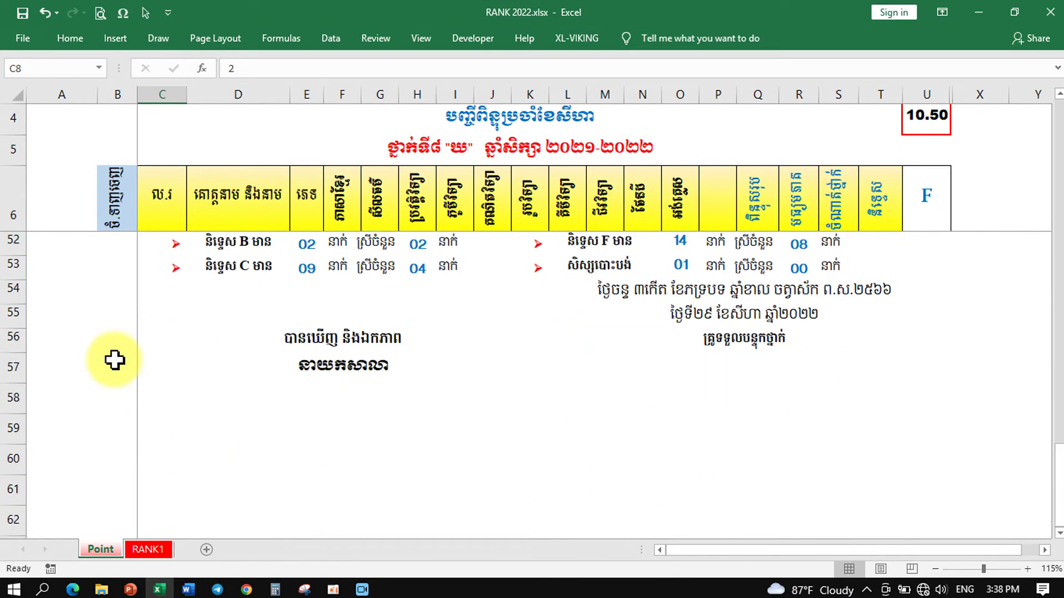
scroll(115, 360, up, 3)
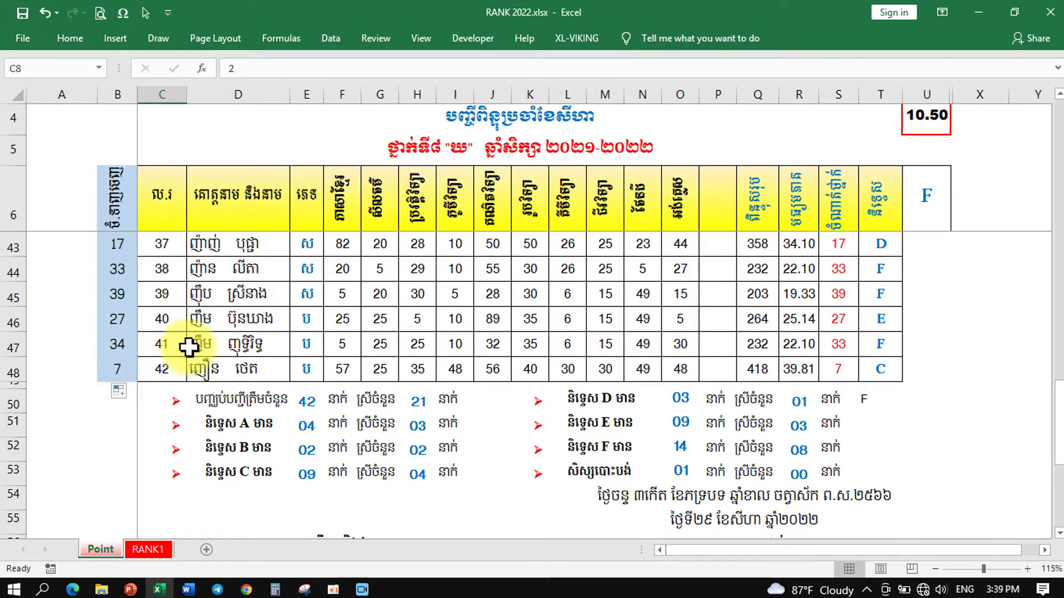
scroll(209, 345, up, 12)
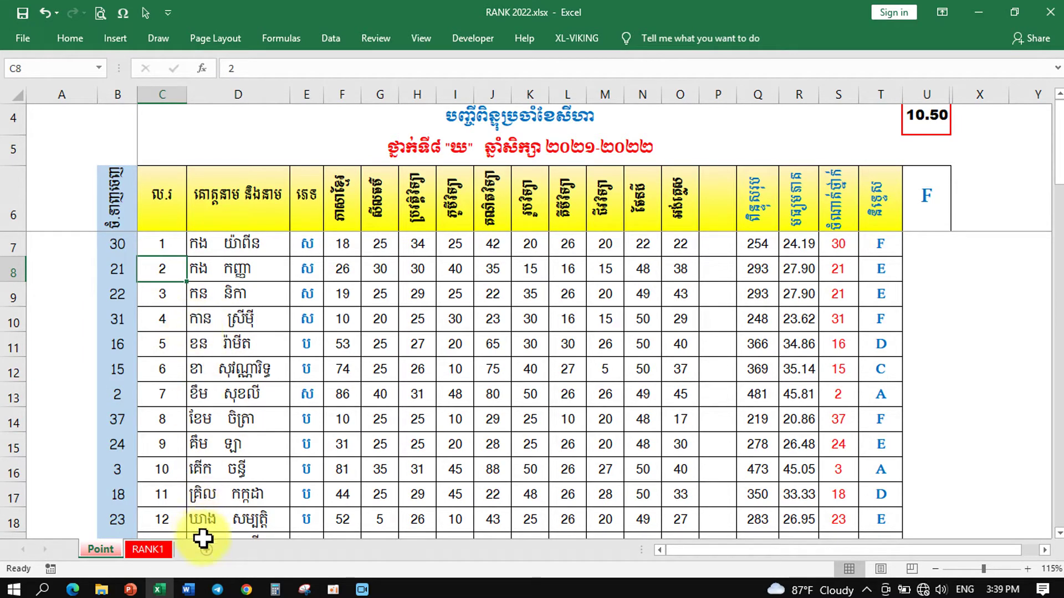
- Examine the empty ranking table, the summary rows below it and the student count in O3:O4 on the RANK1 sheet
click(160, 547)
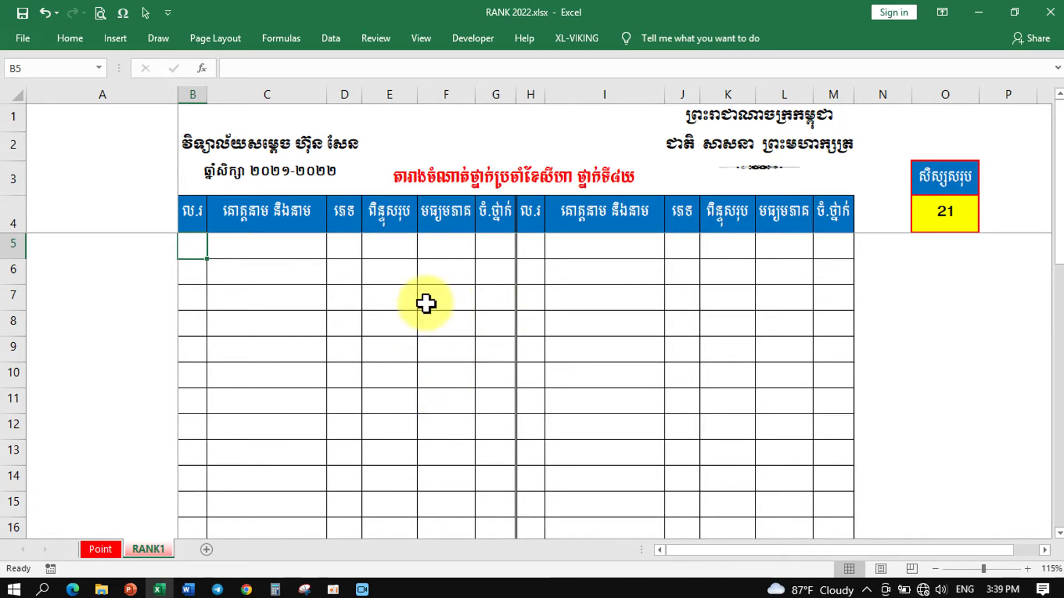
scroll(465, 297, down, 11)
scroll(518, 291, up, 4)
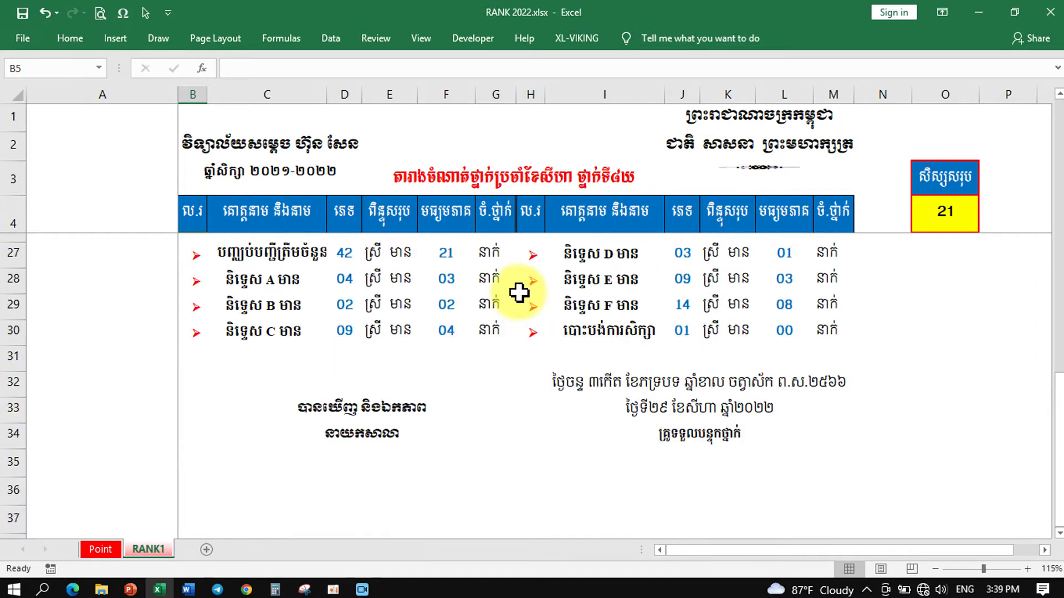
scroll(519, 292, up, 2)
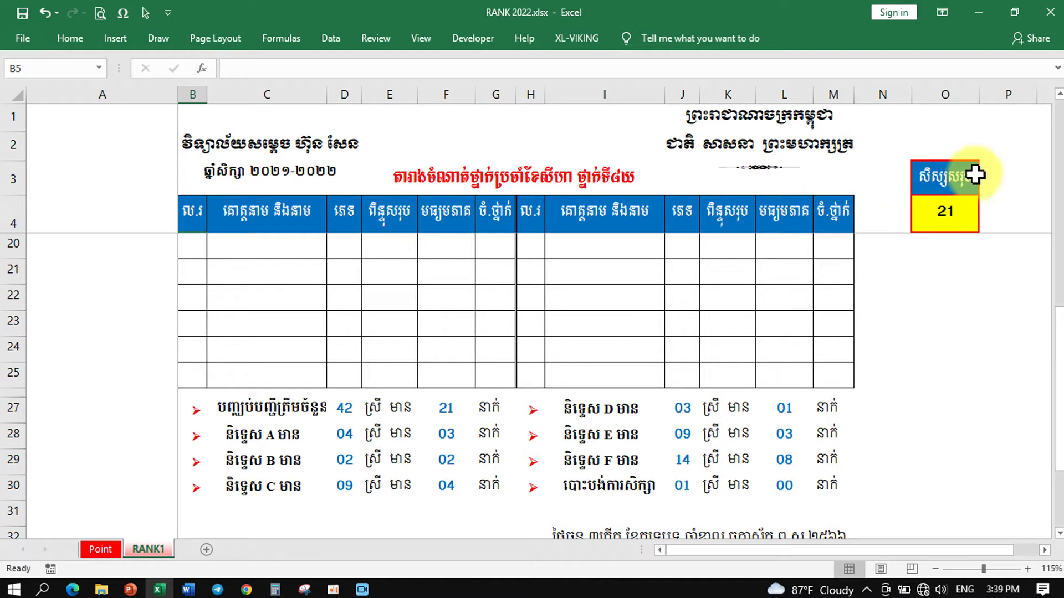
click(953, 177)
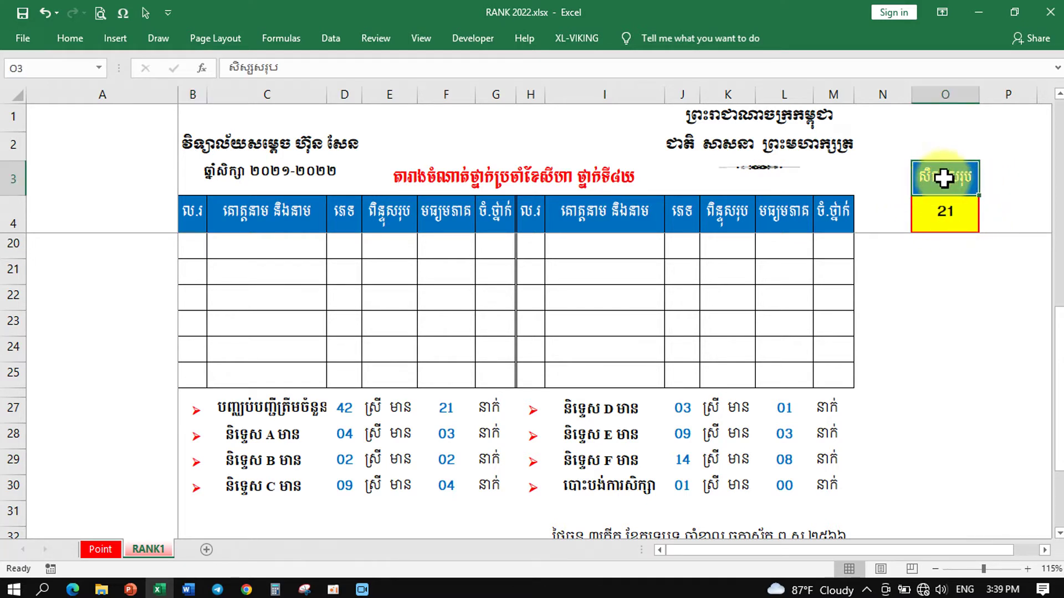
click(940, 218)
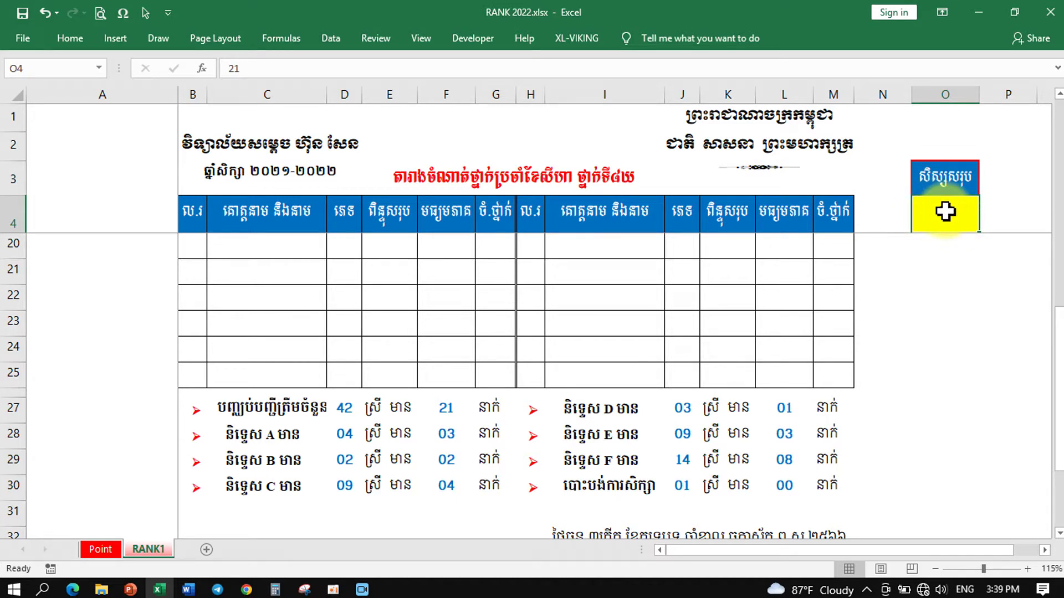
click(958, 264)
click(952, 222)
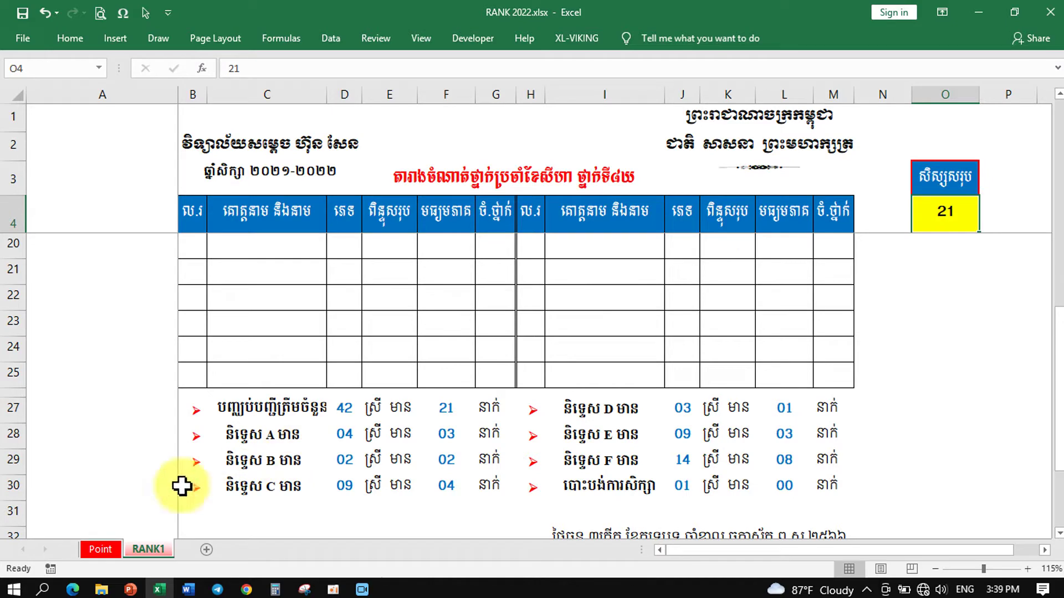
- Review the student list on the Point sheet down to its last row and the class summary below it
click(103, 549)
scroll(508, 354, down, 8)
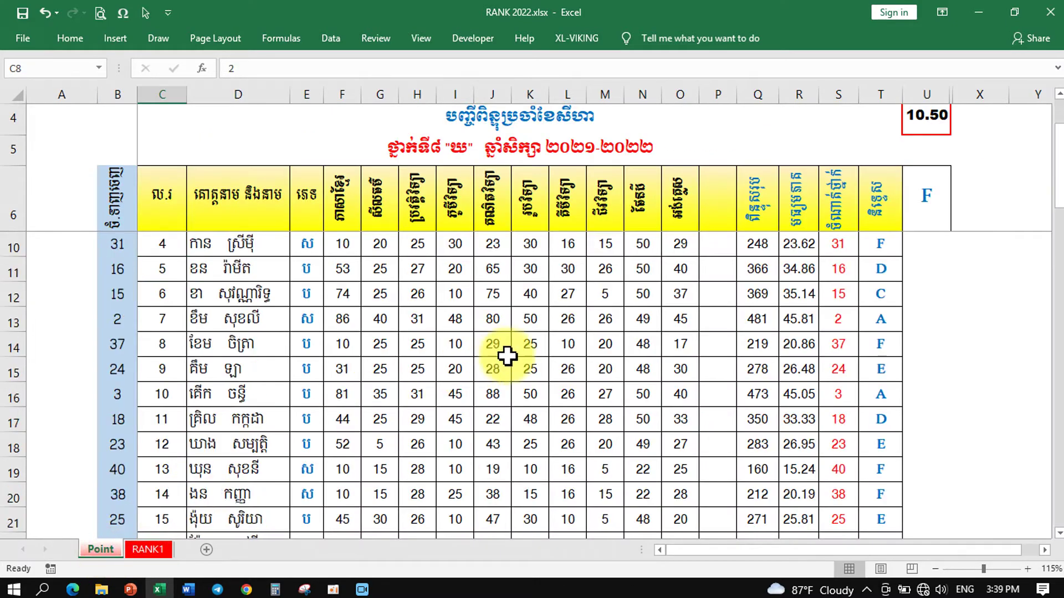
scroll(511, 353, down, 6)
scroll(447, 351, up, 1)
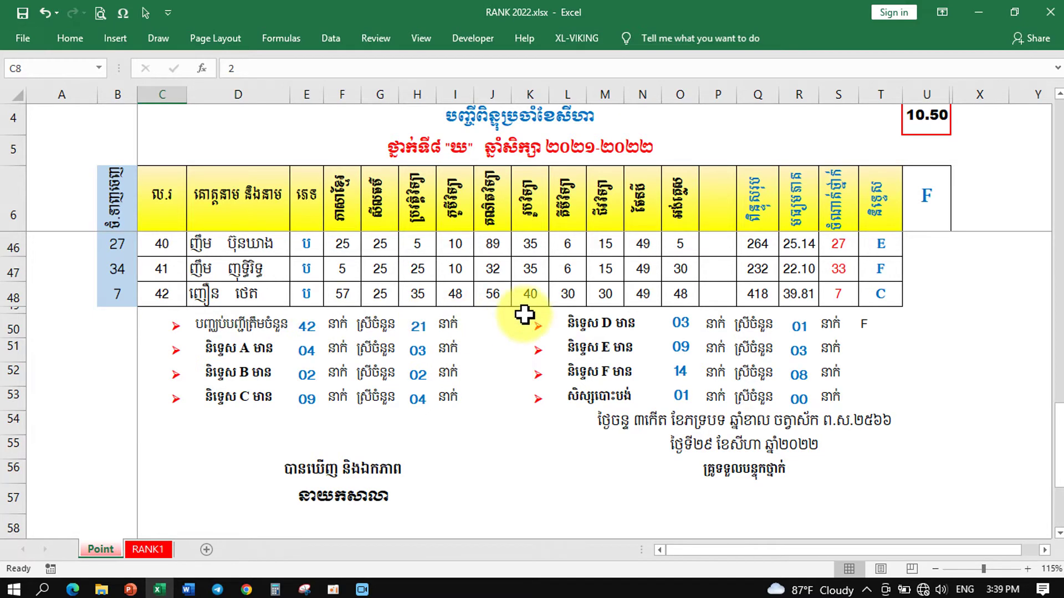
scroll(737, 310, up, 4)
scroll(742, 304, up, 9)
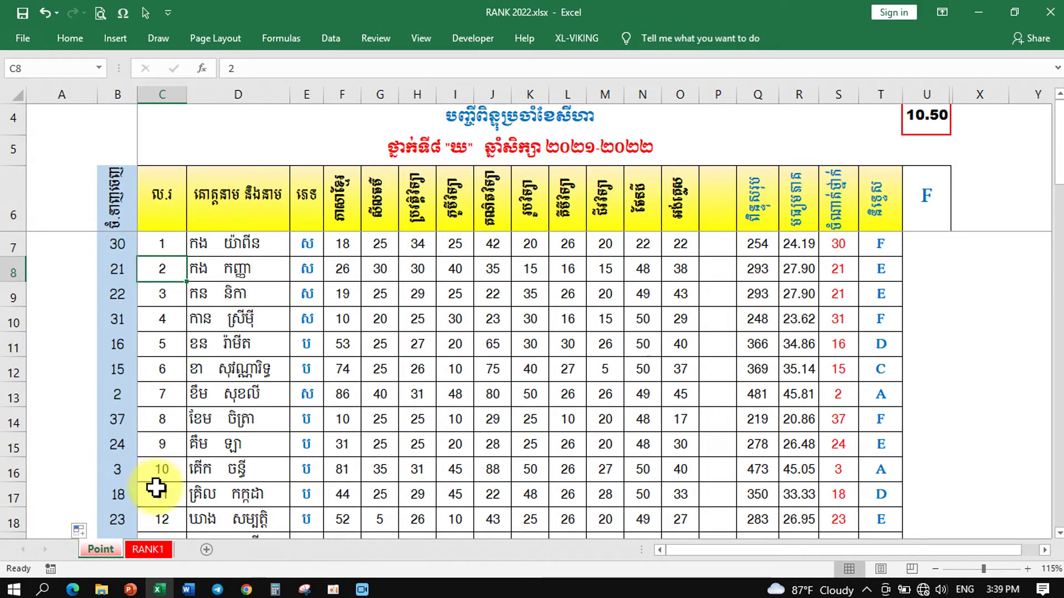
- Enter 1 as the first serial number in cell B5 of the RANK1 sheet
click(147, 549)
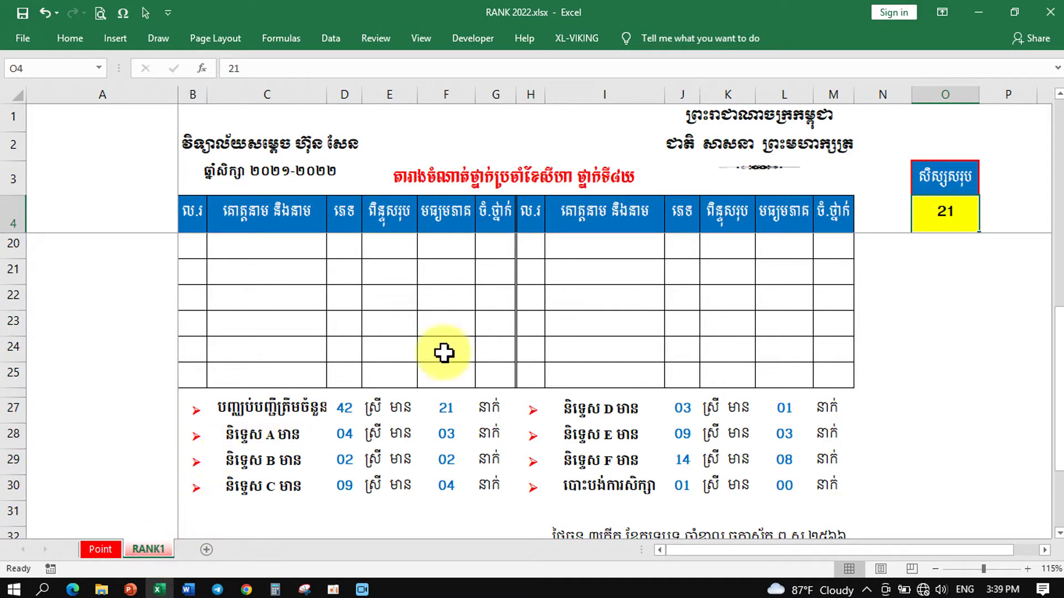
scroll(589, 305, up, 5)
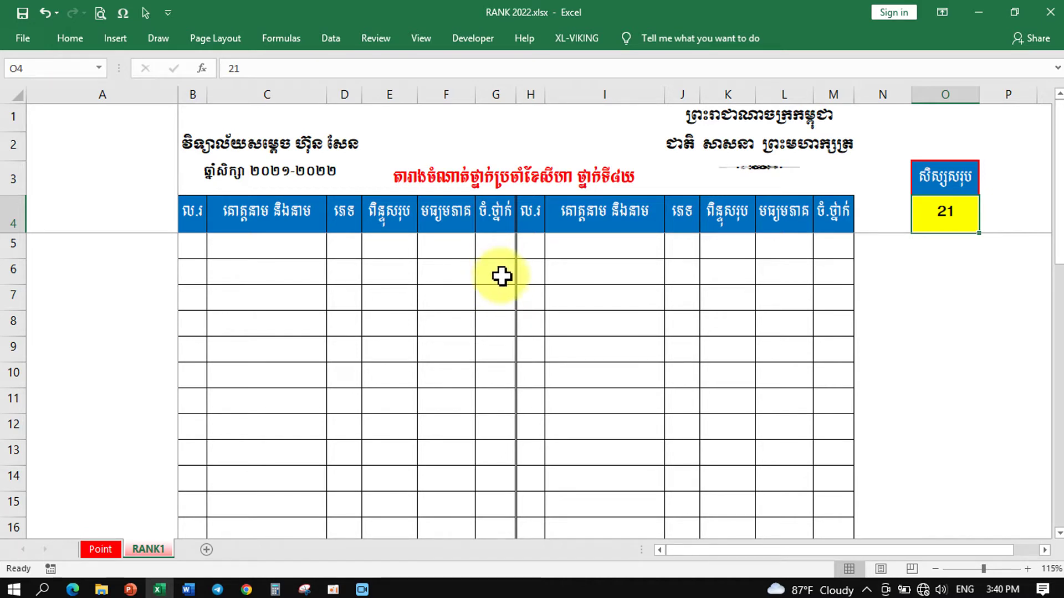
click(201, 250)
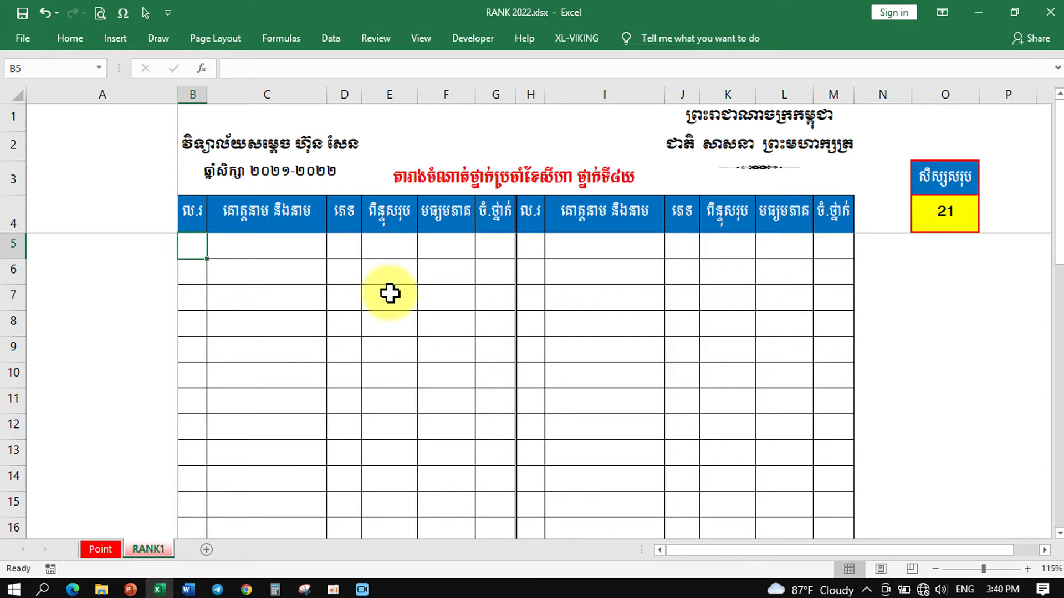
text(1)
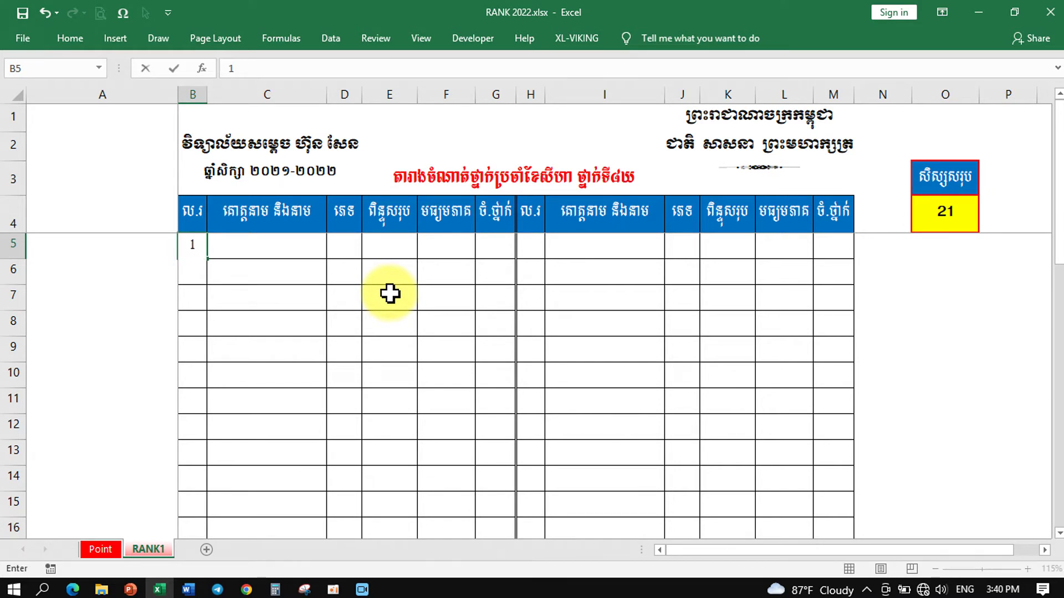
key(Return)
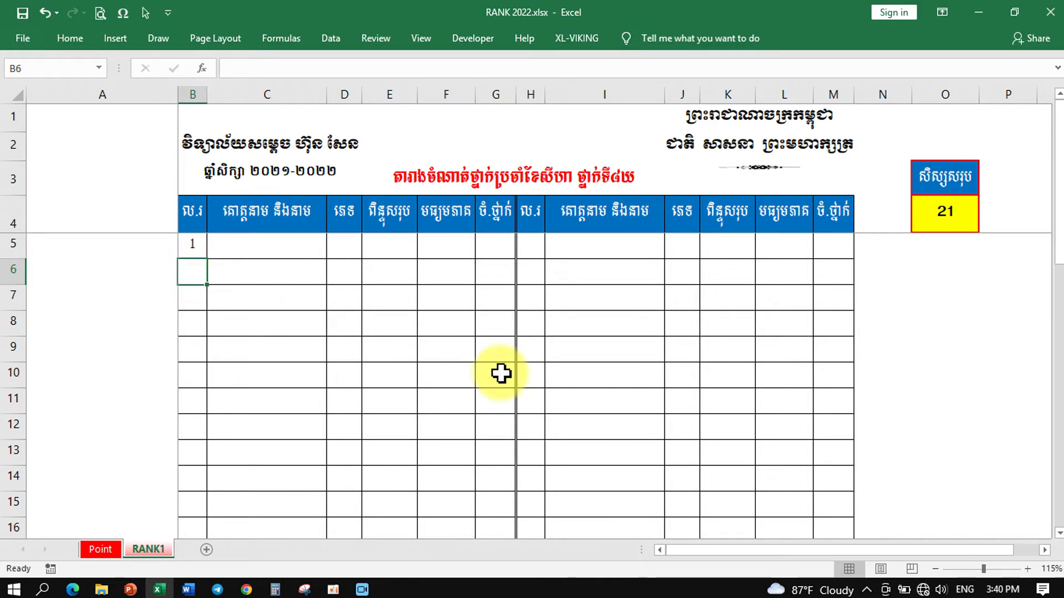
- Enter the formula =IF(B5<$O$4/2,B5+1,"") in cell B6 to continue the numbering up to half the student count
text(=)
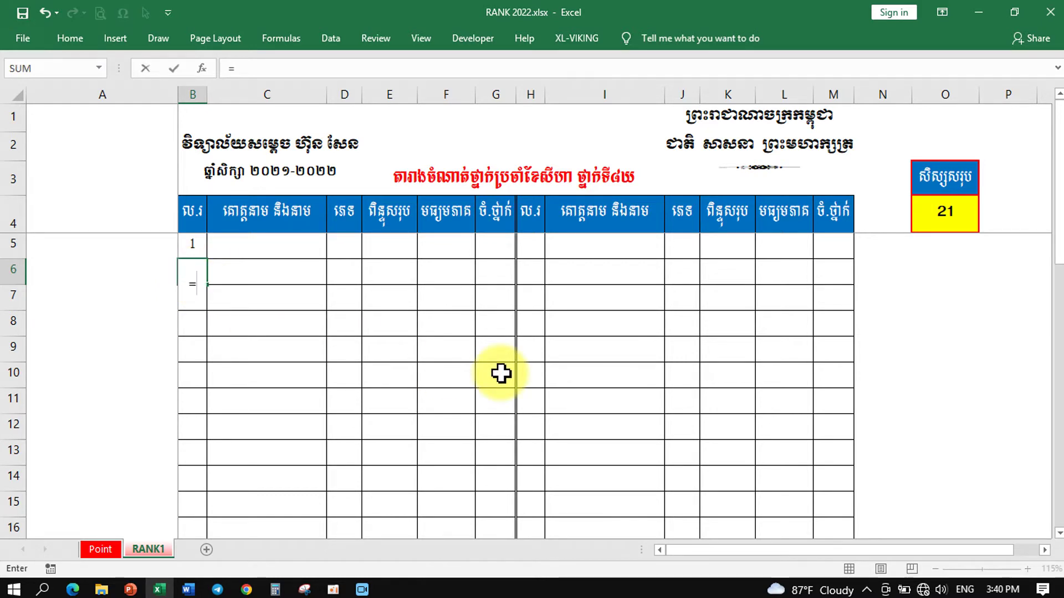
text(i)
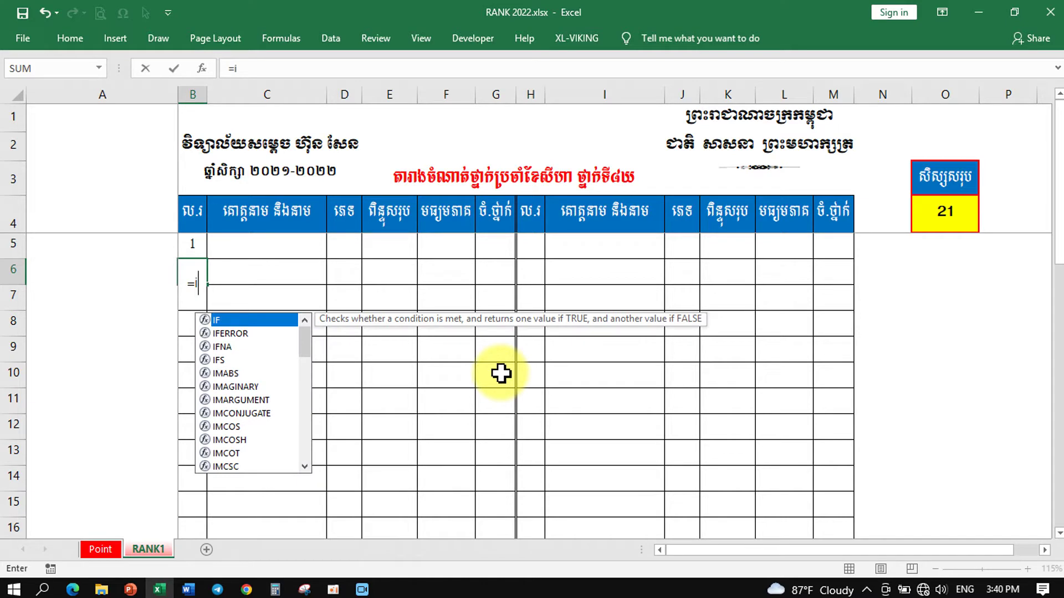
key(Tab)
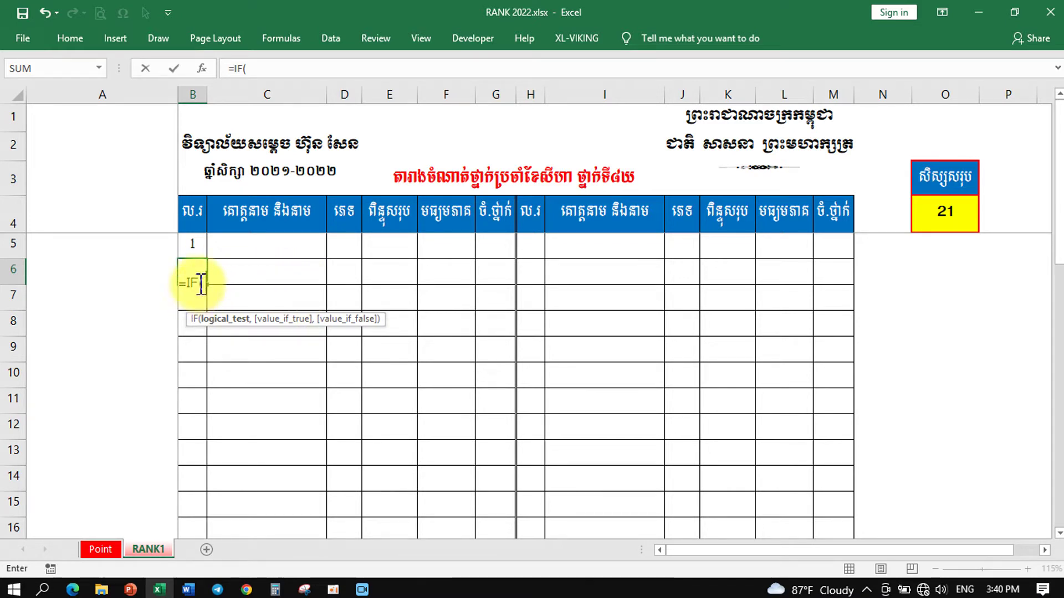
click(195, 245)
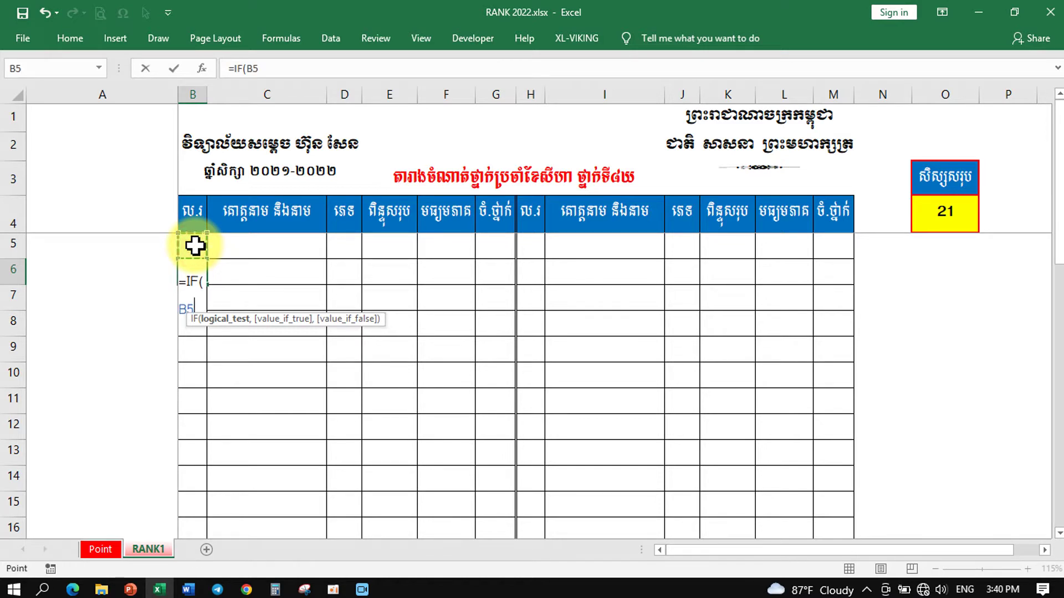
text(<)
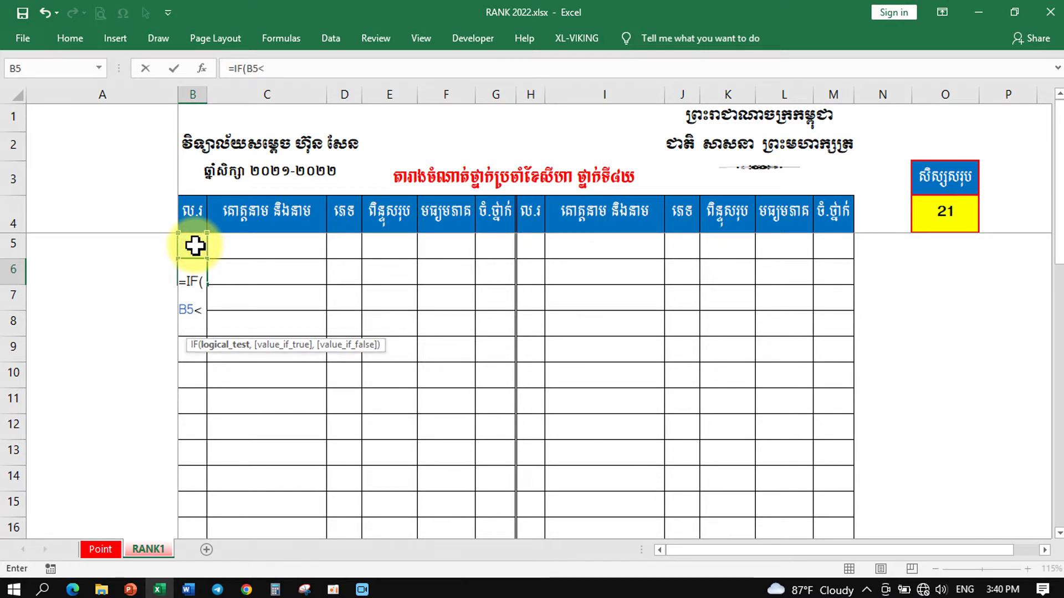
click(948, 210)
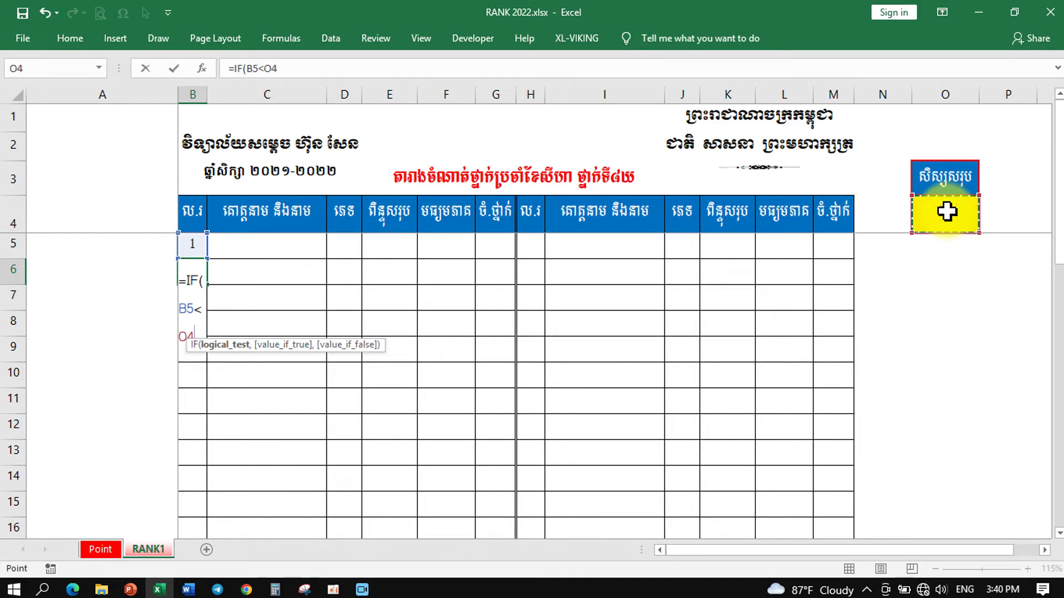
key(F4)
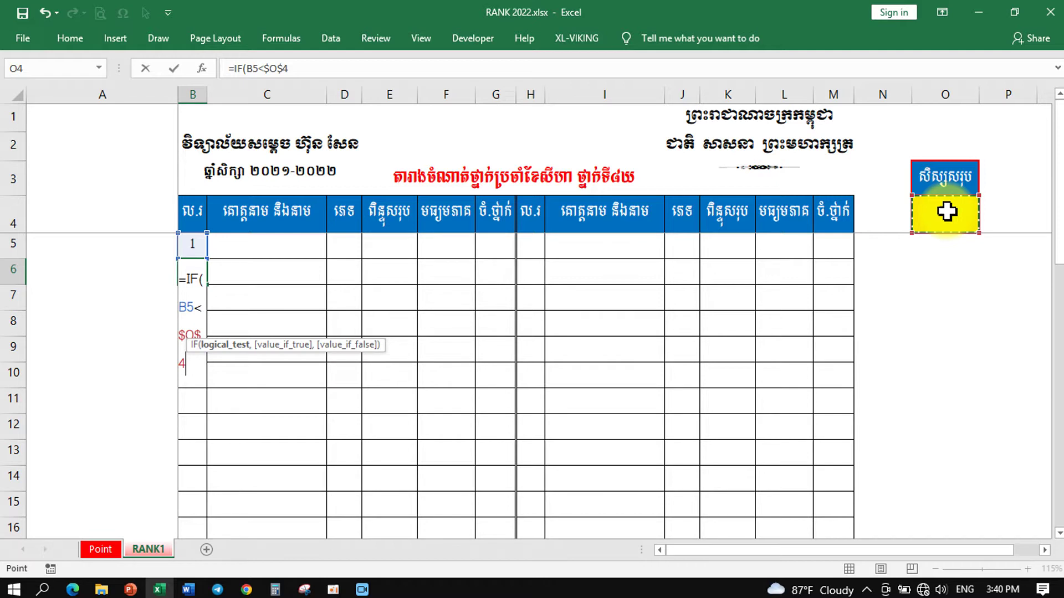
text(/2)
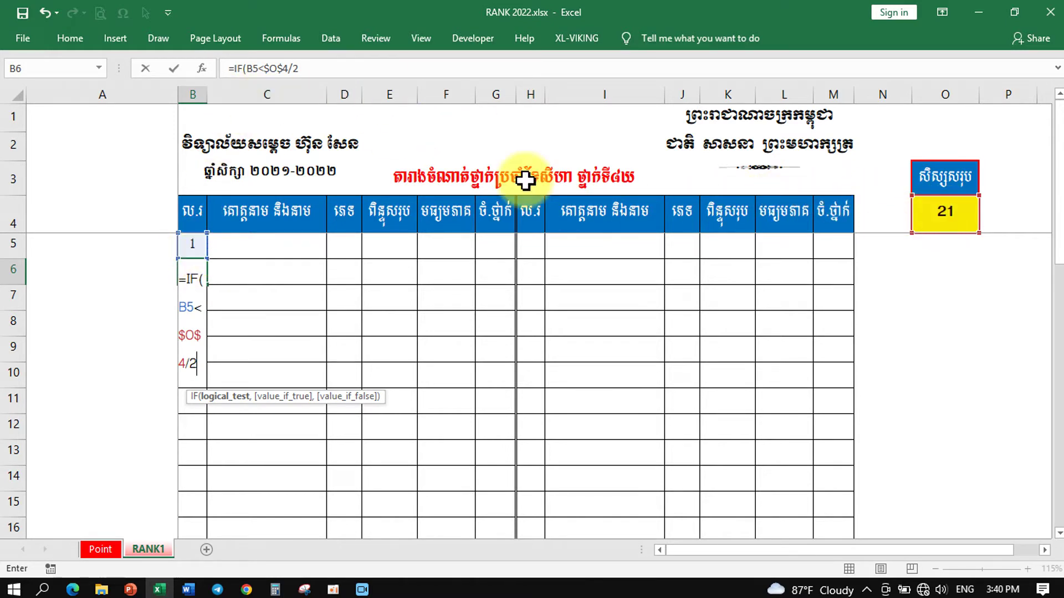
text(,)
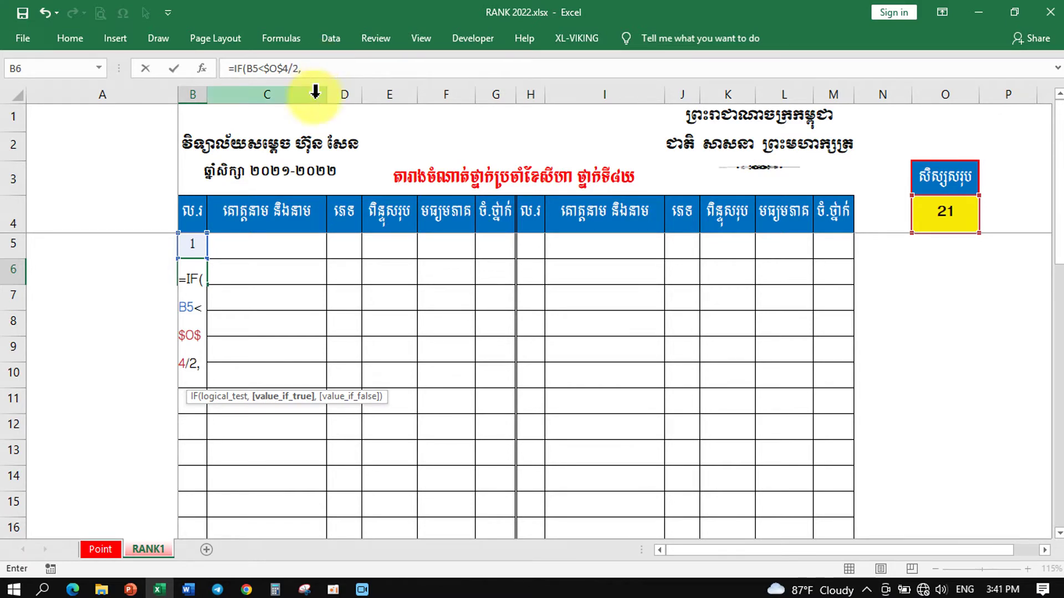
click(192, 248)
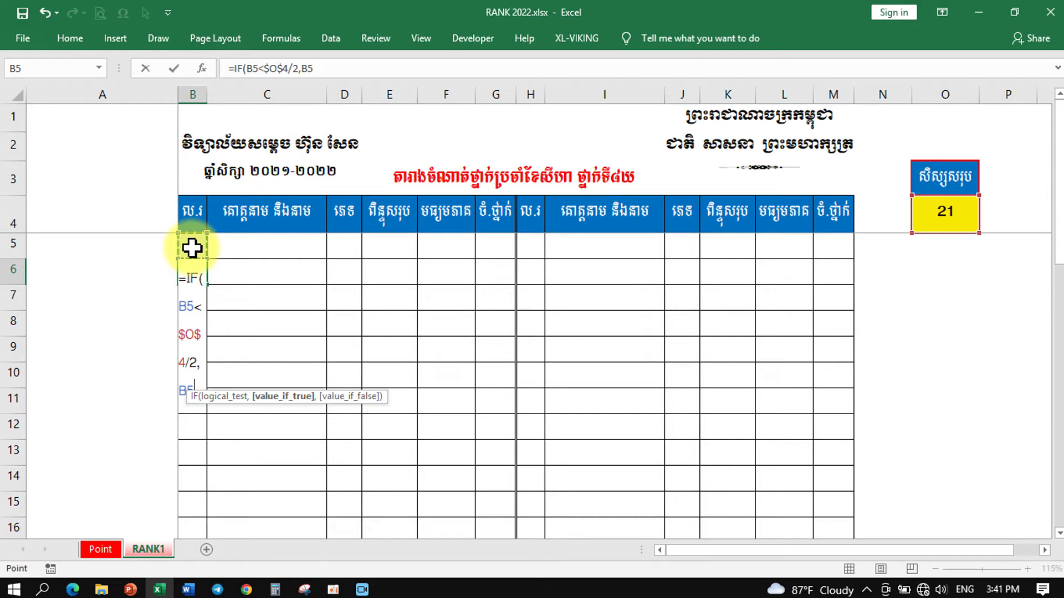
text(+1)
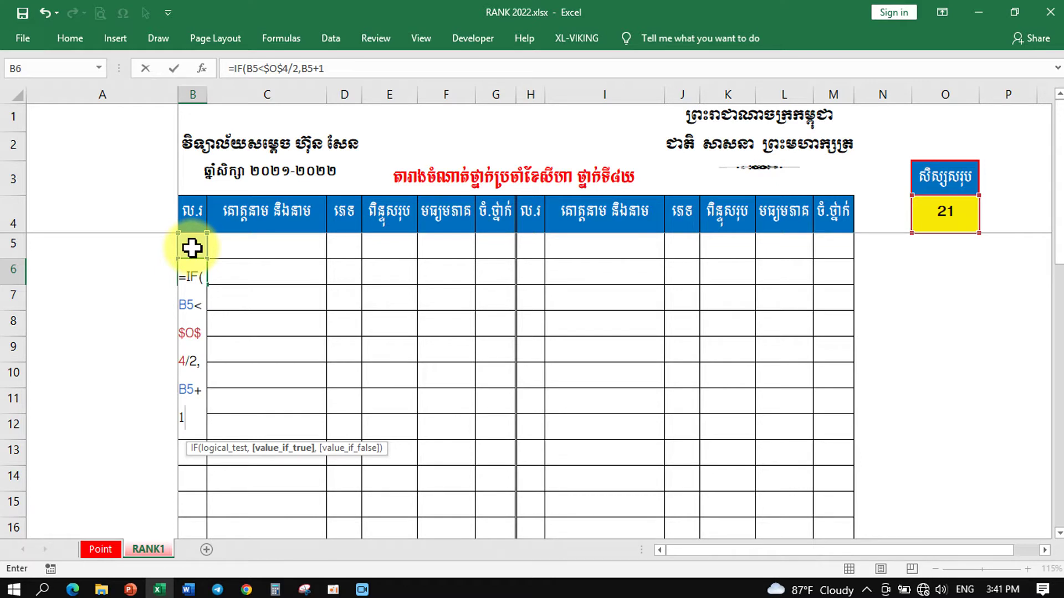
text(,)
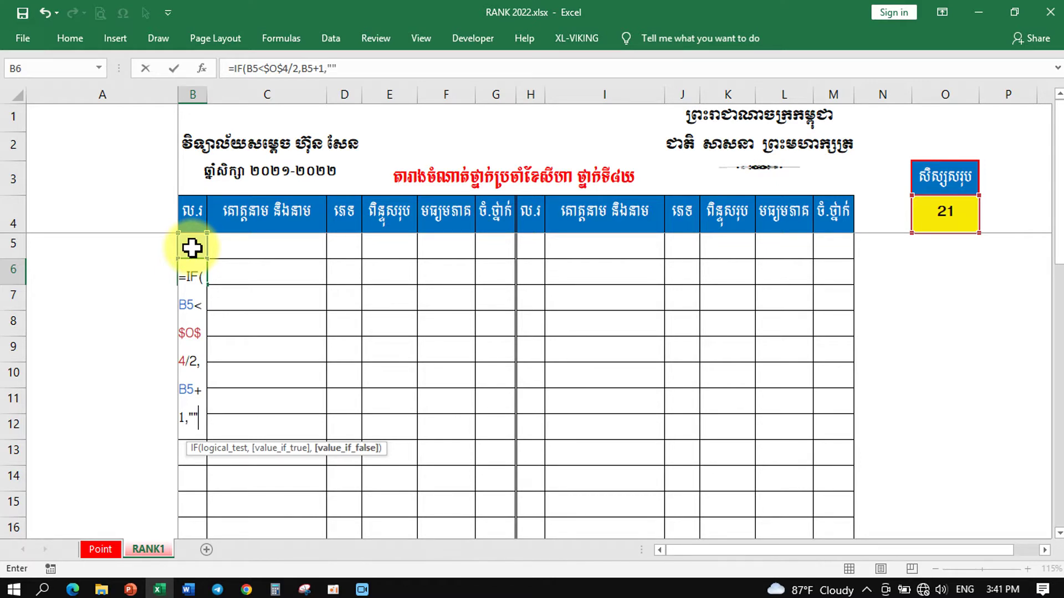
text(""))
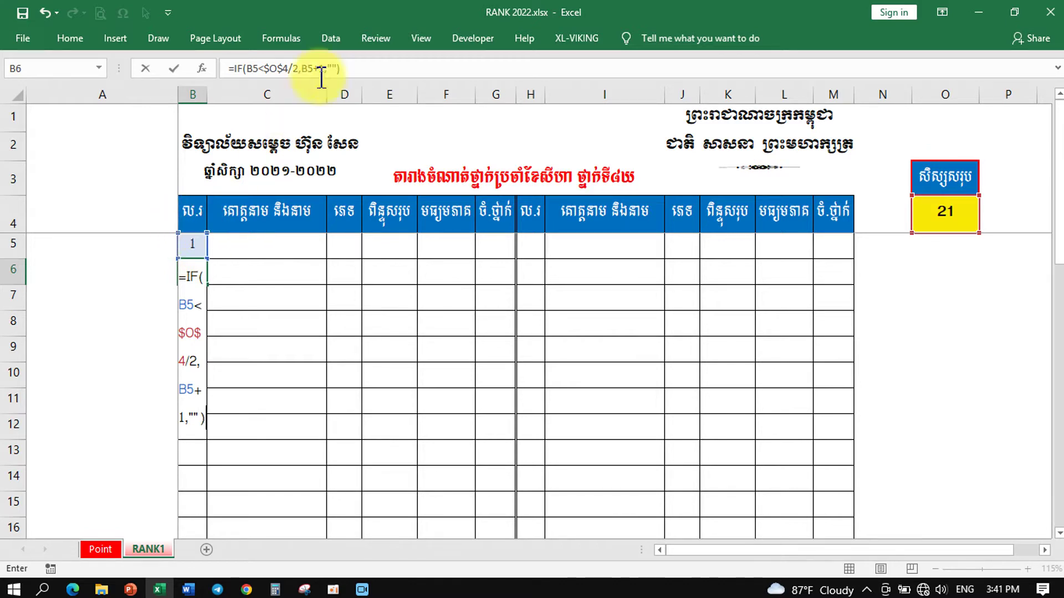
drag(349, 66, 238, 70)
click(366, 67)
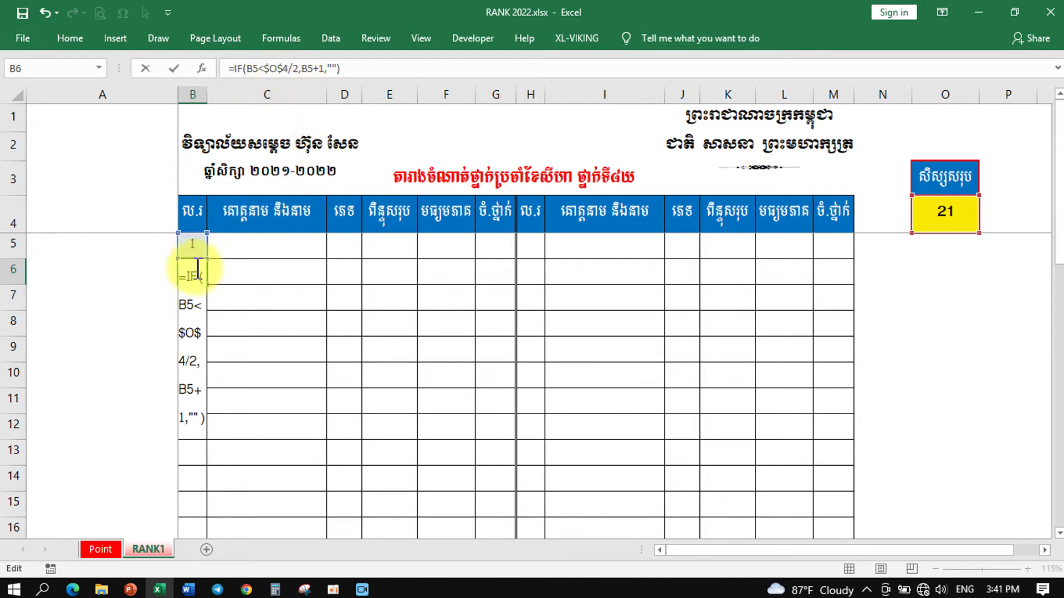
click(375, 67)
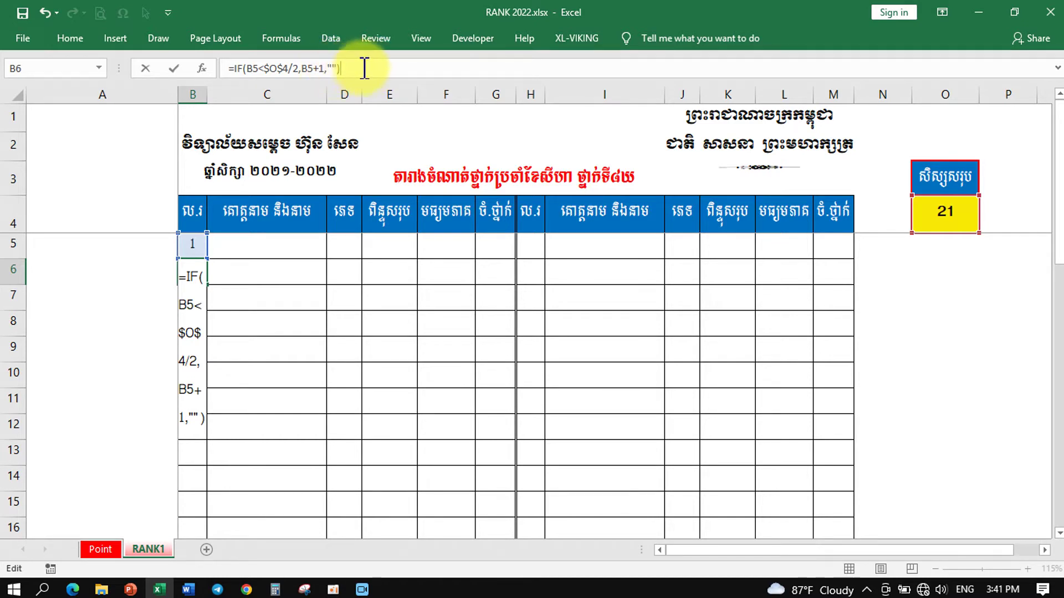
key(Return)
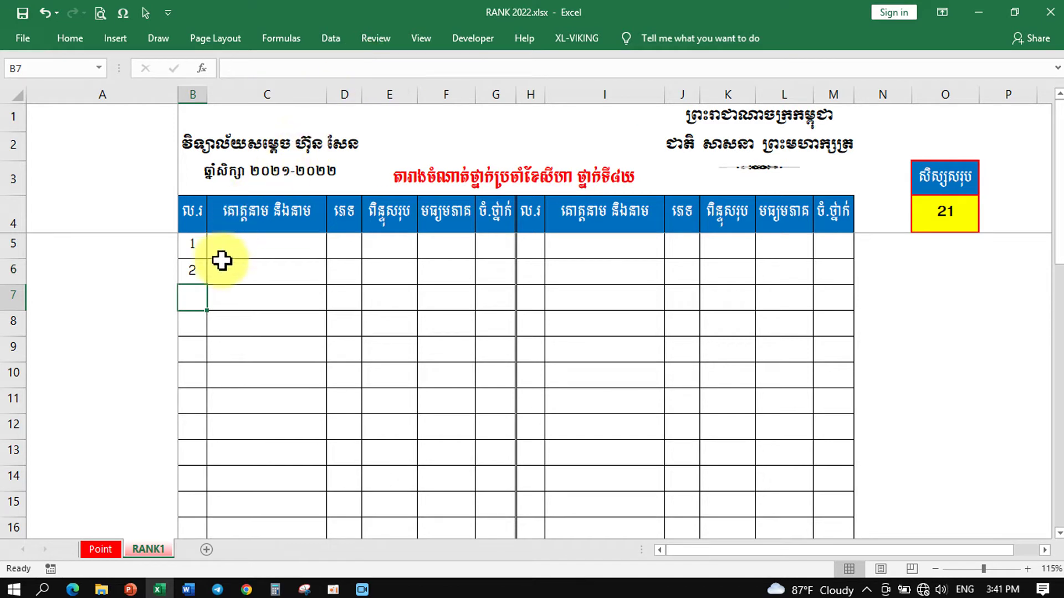
- Fill the B6 formula down the serial number column through B25 and check where the numbering stops
click(199, 272)
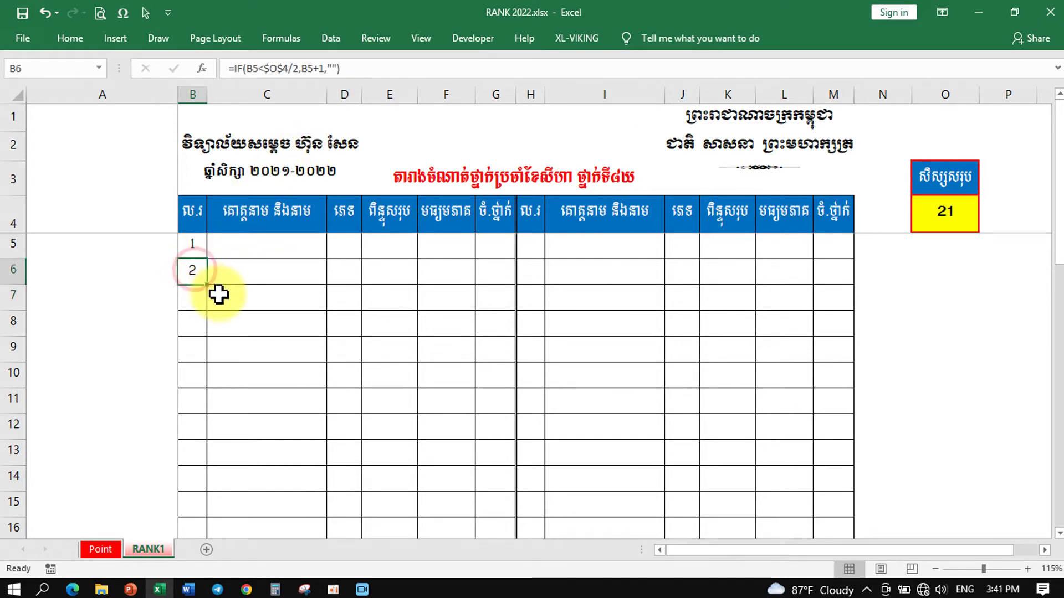
drag(209, 286, 211, 310)
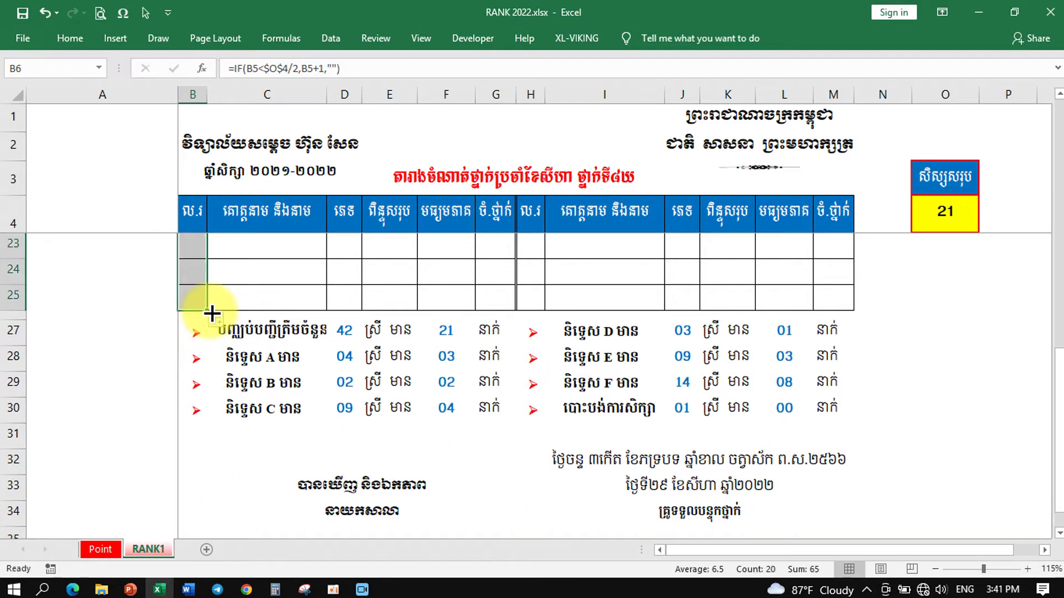
scroll(352, 361, up, 6)
scroll(352, 361, down, 2)
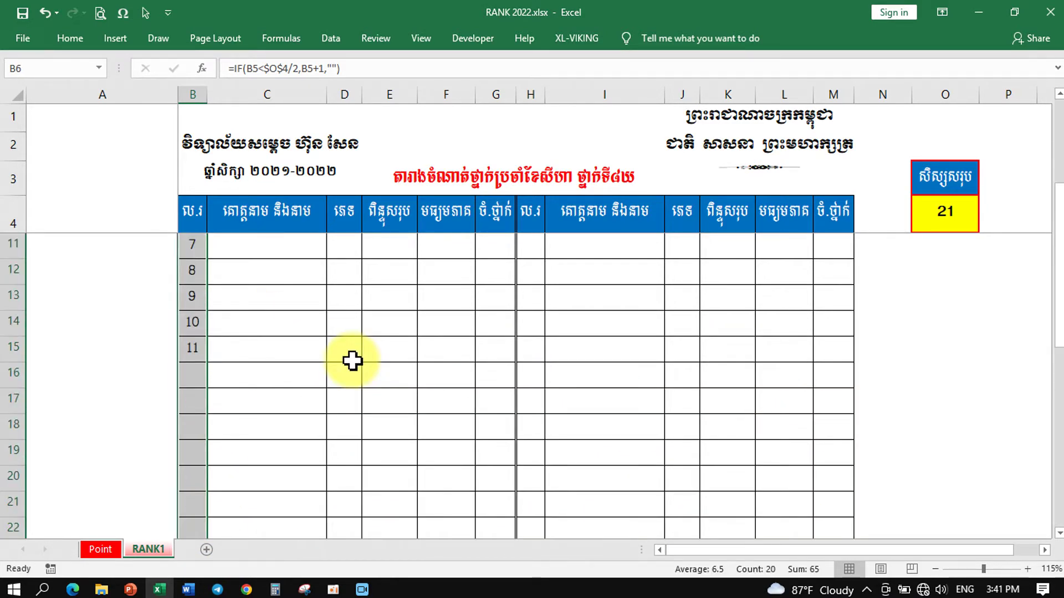
click(199, 385)
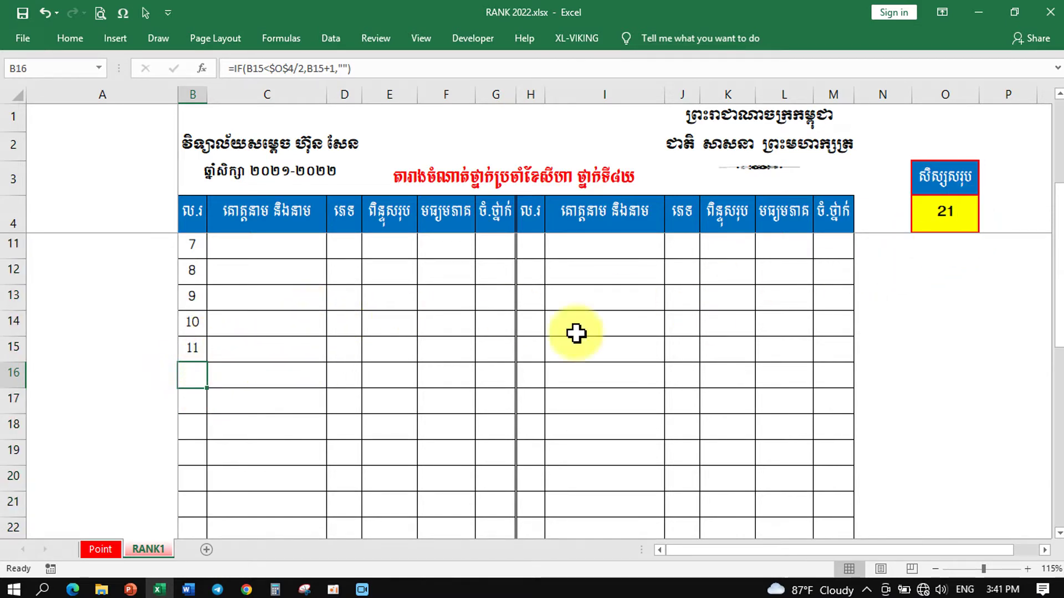
scroll(274, 365, up, 2)
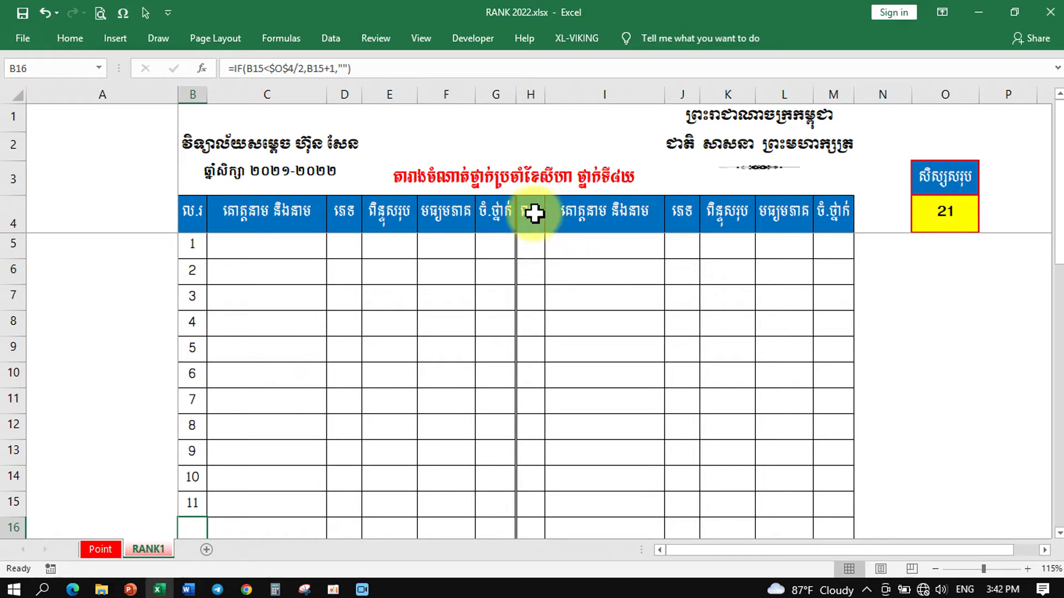
- Enter the formula =MAX(B5:B25)+1 in cell H5 to continue the numbering in the table's second half
click(534, 251)
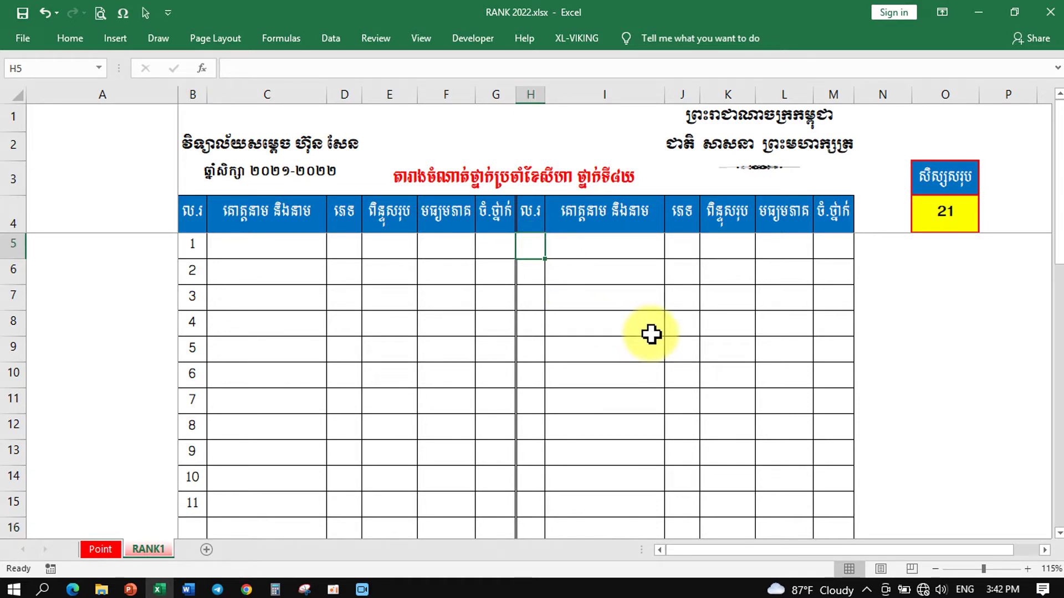
text(=ma)
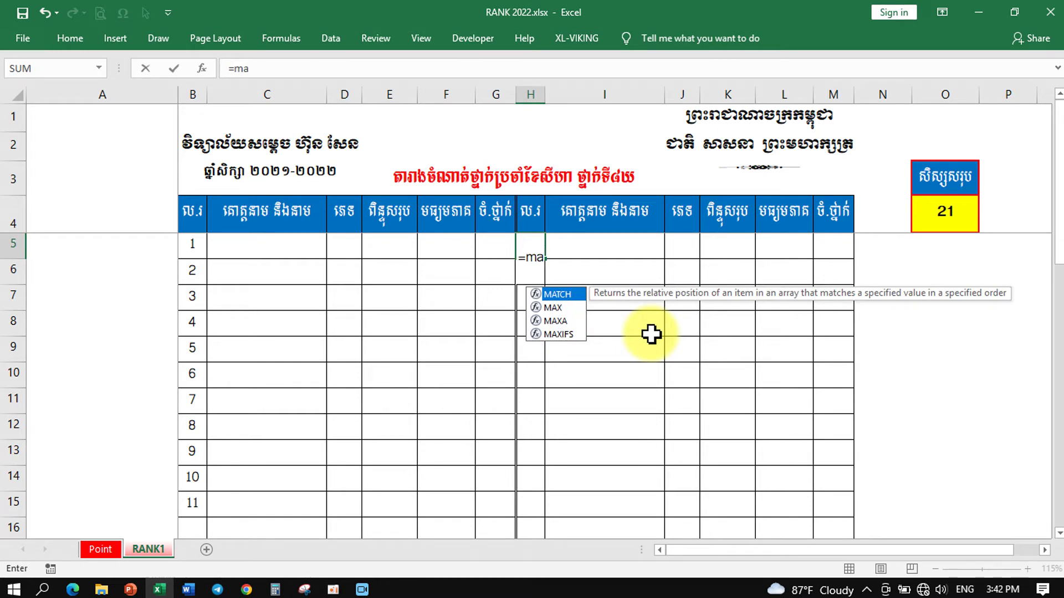
text(x)
key(Tab)
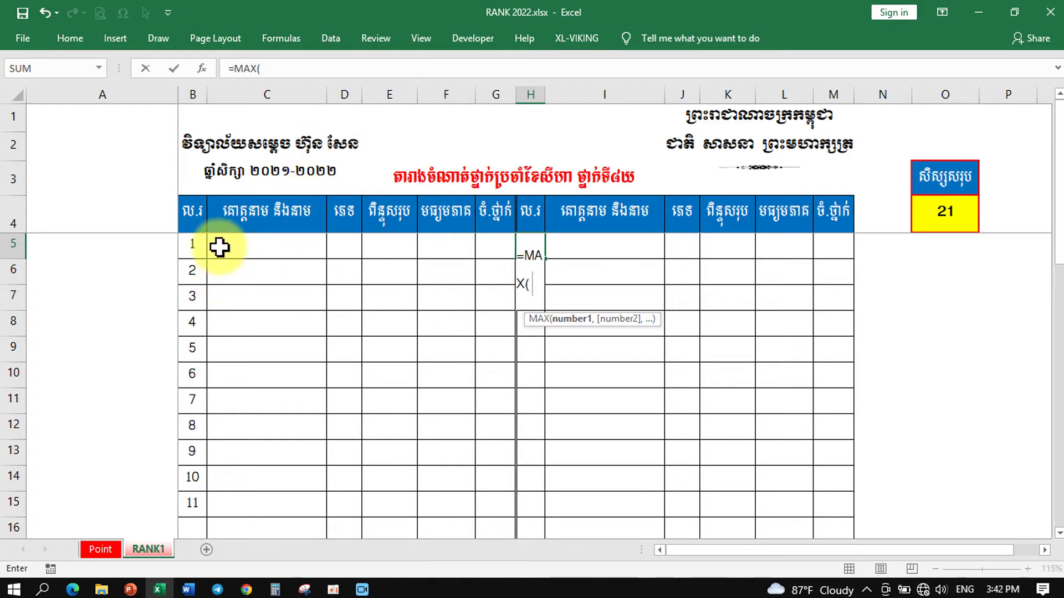
drag(194, 242, 192, 486)
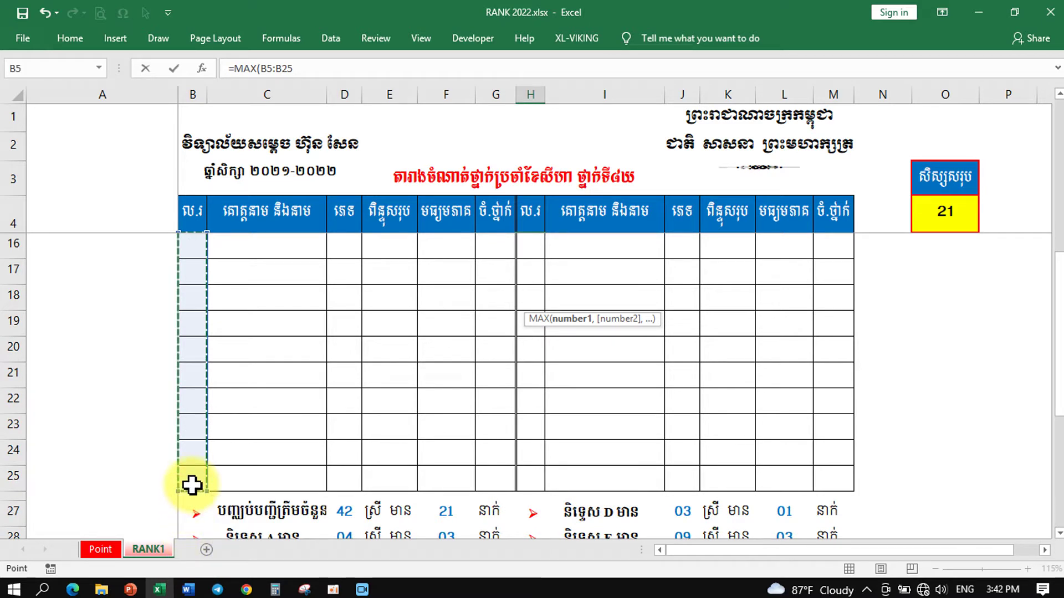
text())
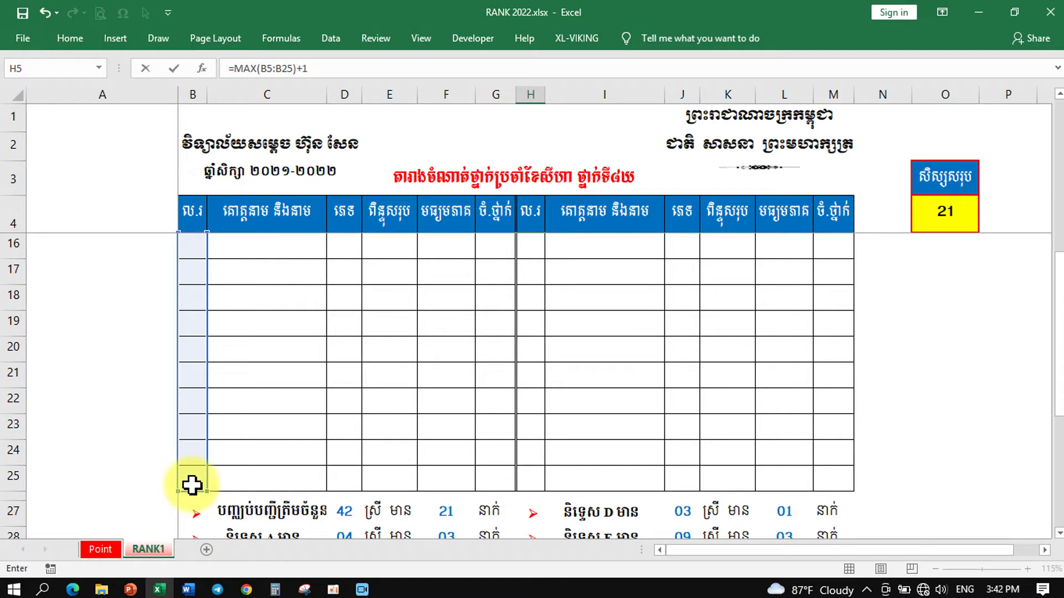
text(+1)
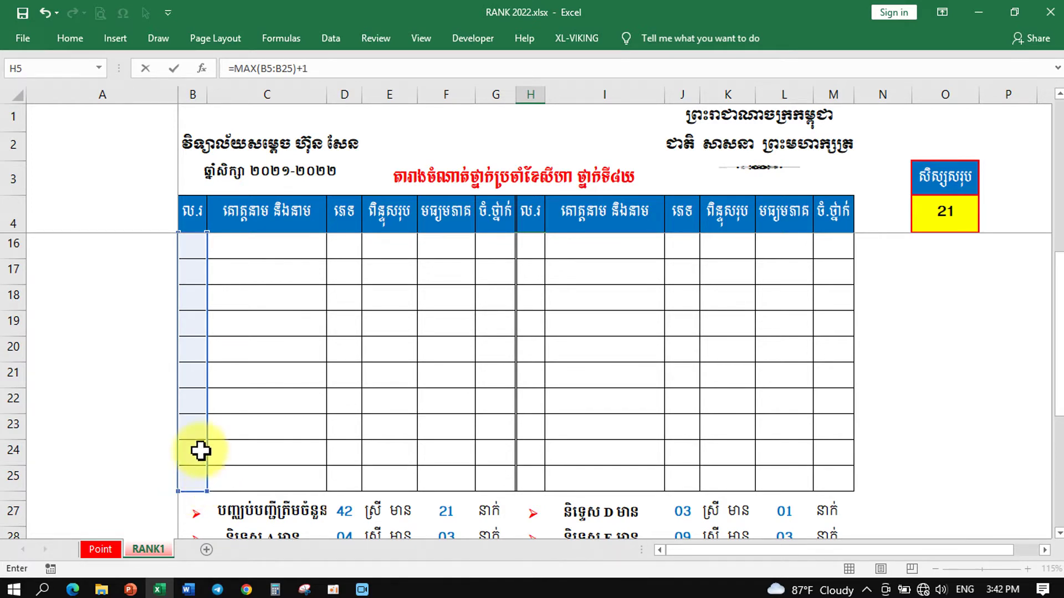
scroll(202, 446, up, 4)
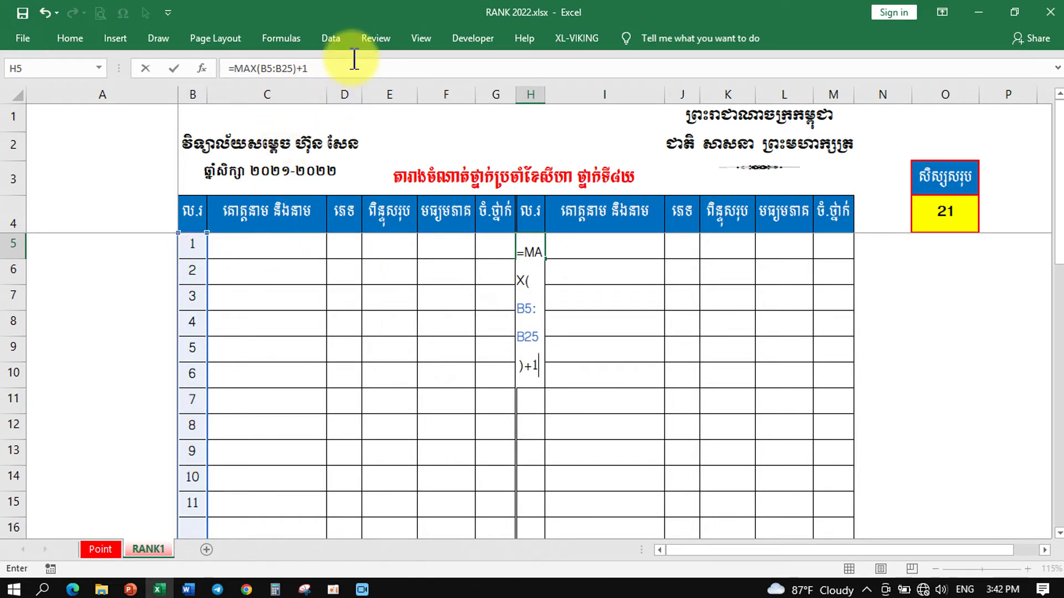
key(Return)
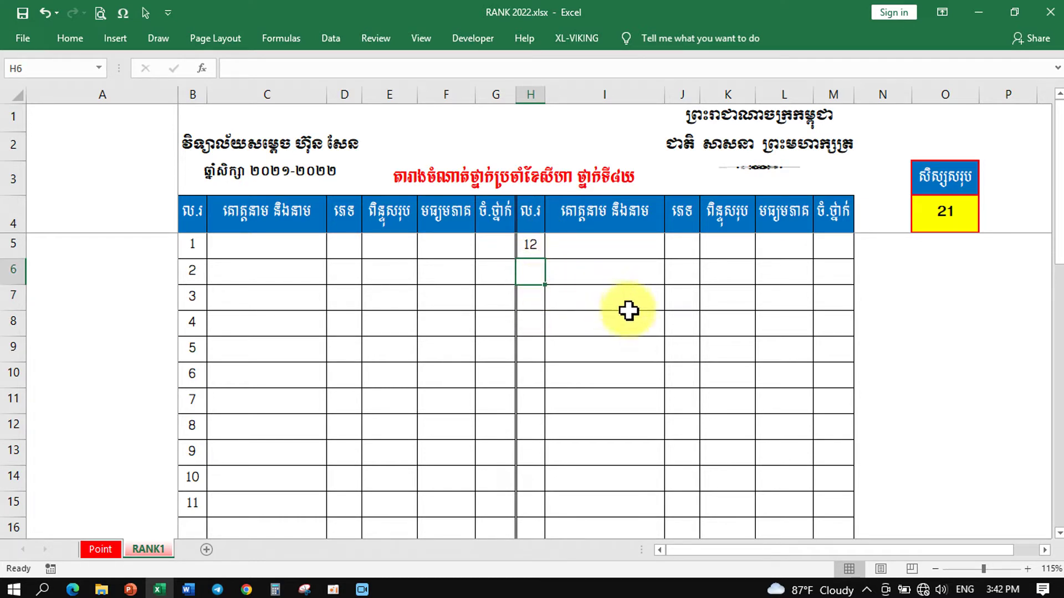
text(=)
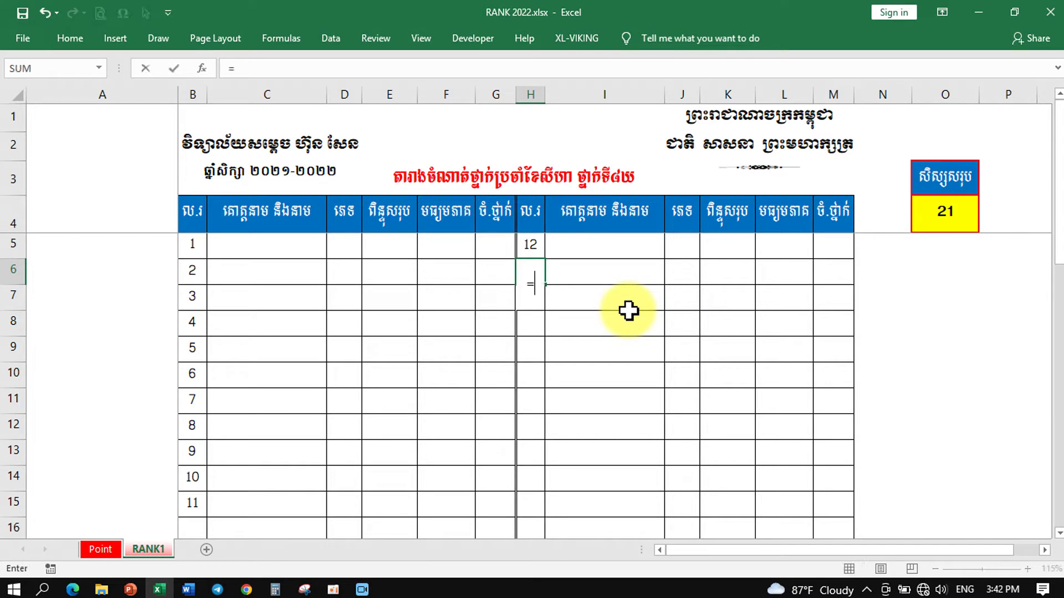
text(F.DIST()
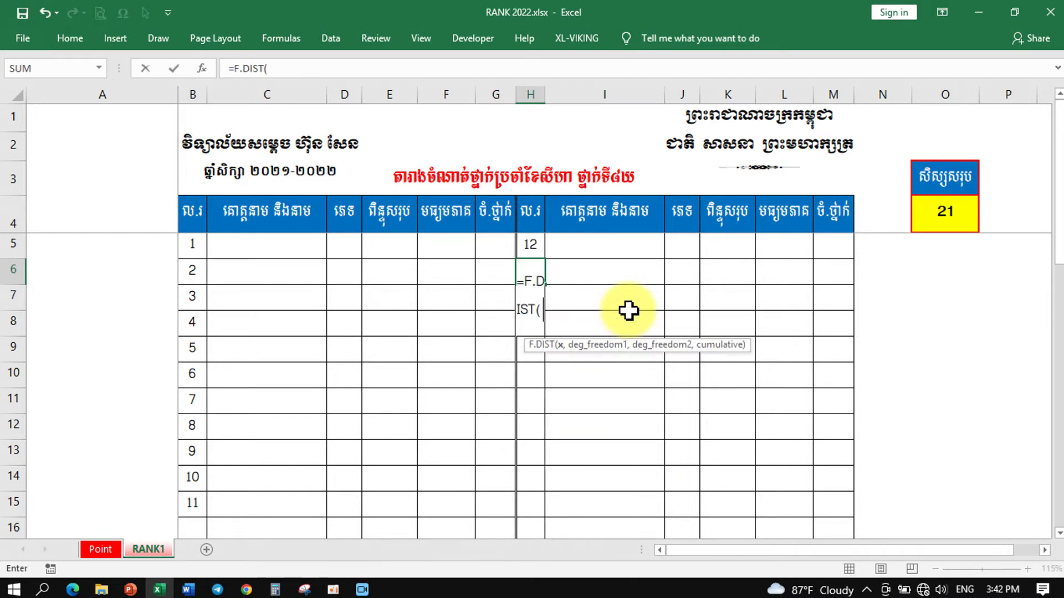
key(BackSpace)
key(BackSpace)
key(BackSpace)
key(BackSpace)
key(BackSpace)
key(BackSpace)
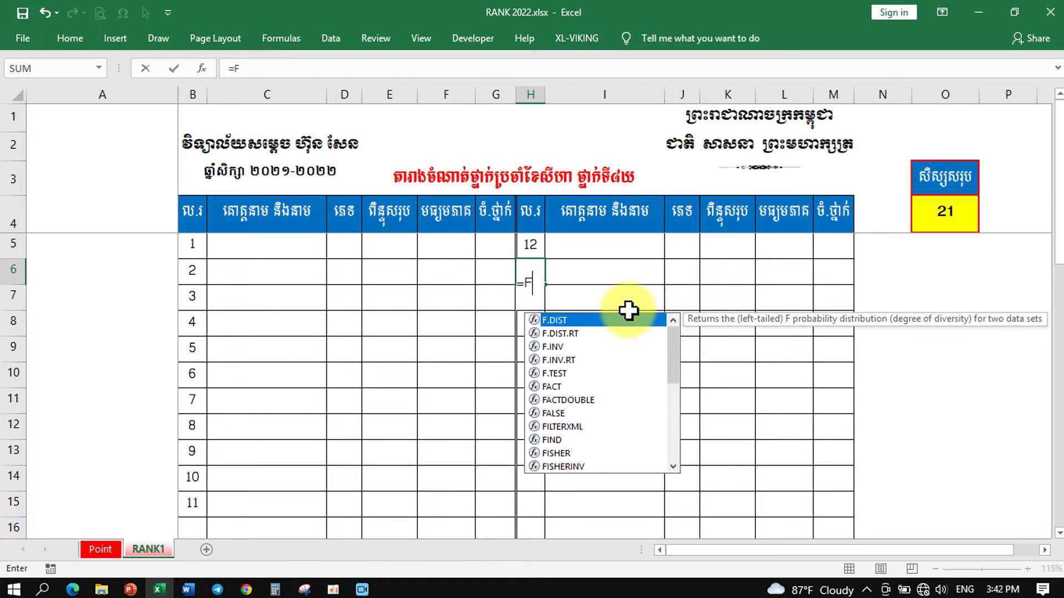
key(BackSpace)
- Enter the formula =IF(H5<$O$4,H5+1,"") in cell H6 to continue the second half's numbering up to the student count
text(i)
key(Tab)
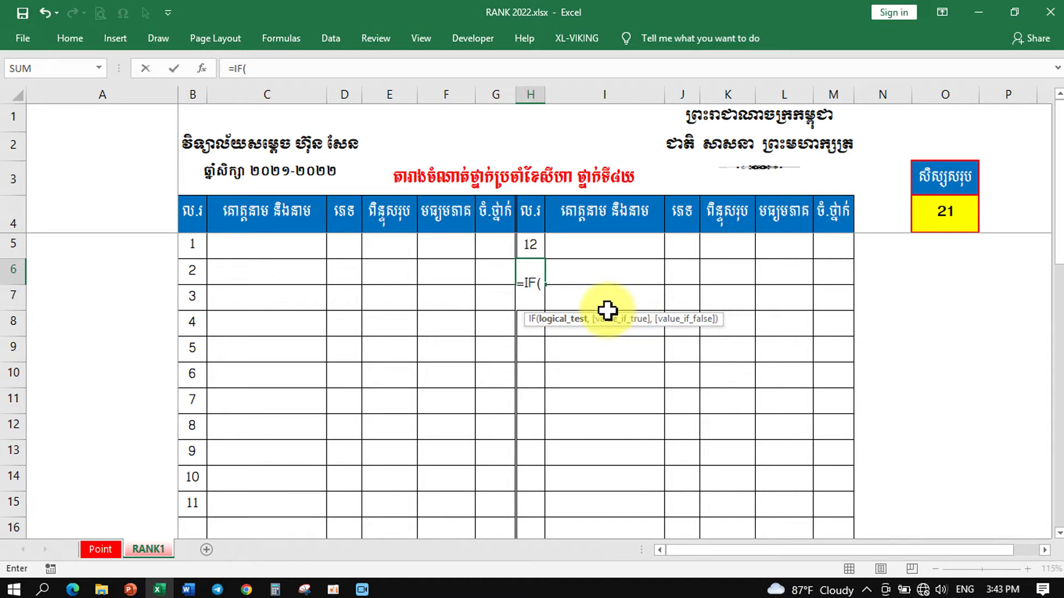
click(532, 246)
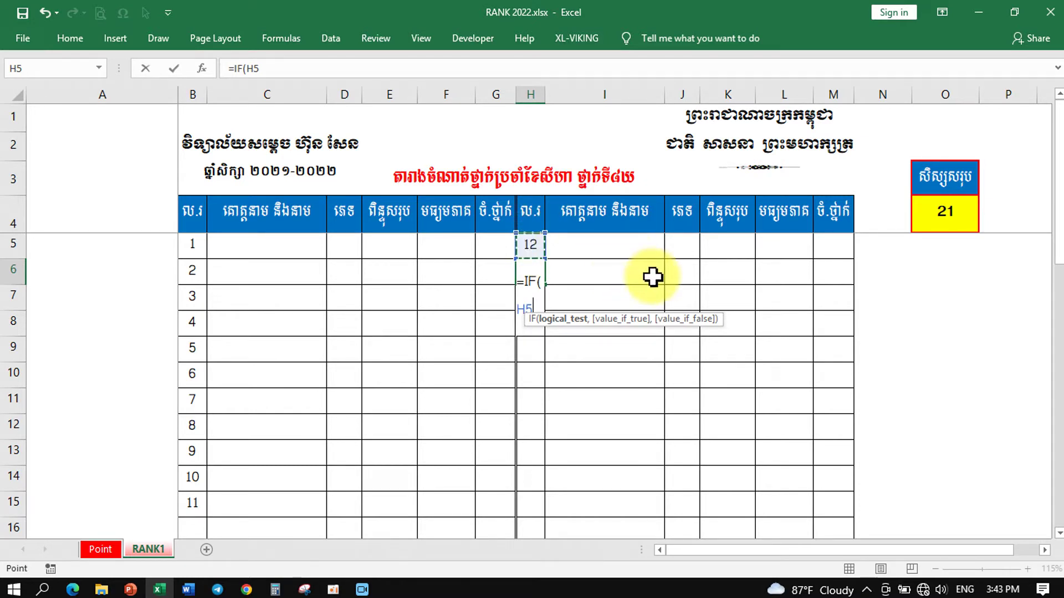
text(<)
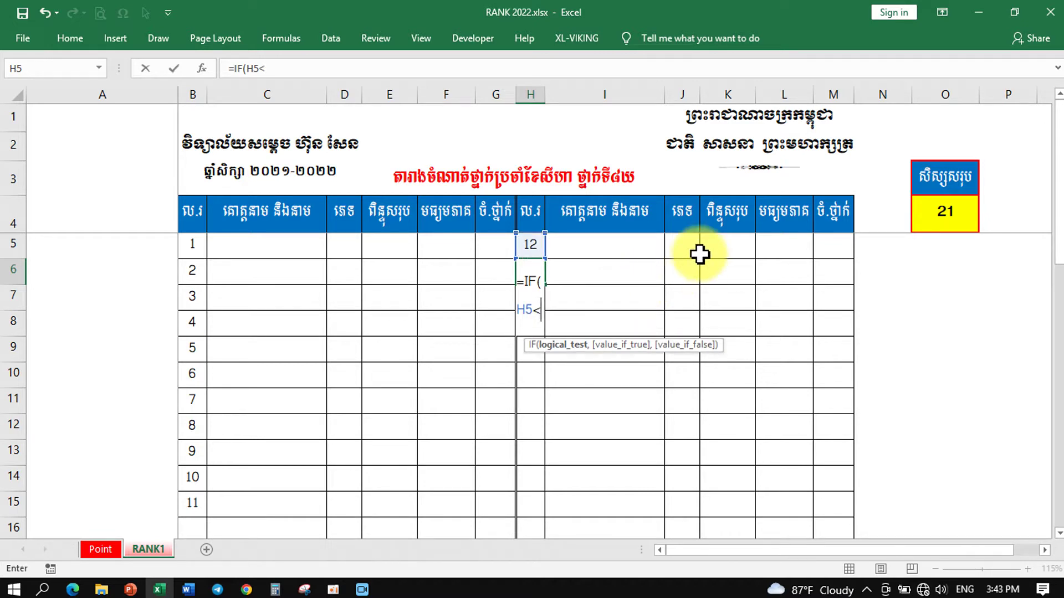
click(954, 215)
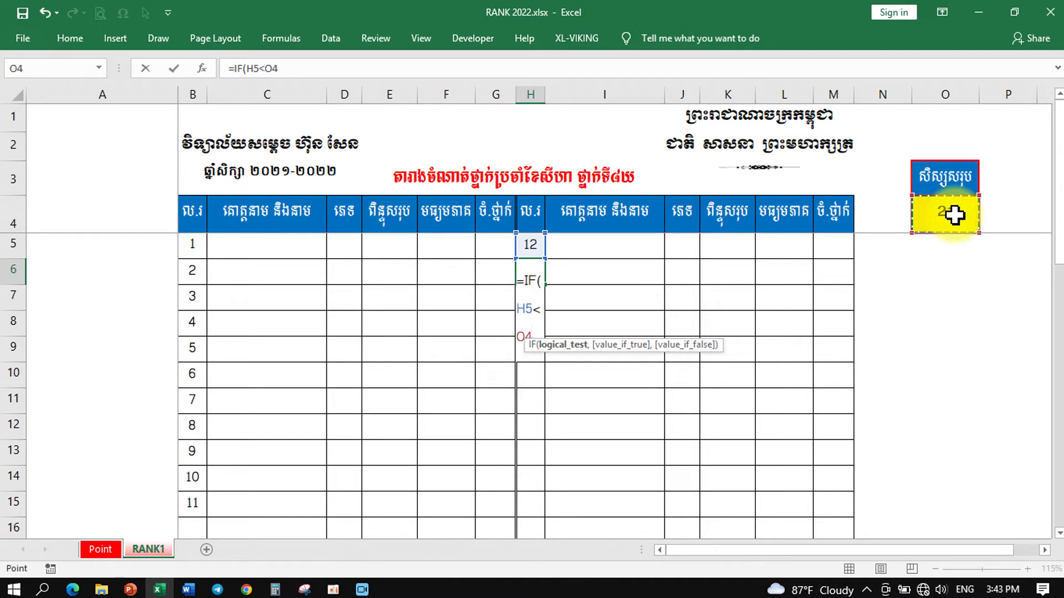
key(F4)
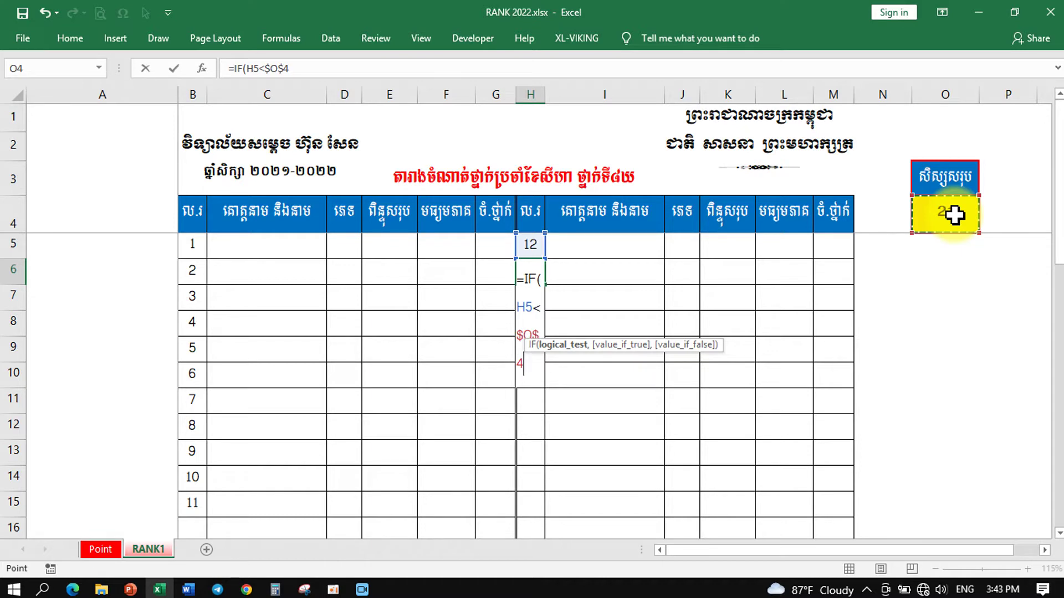
text(,)
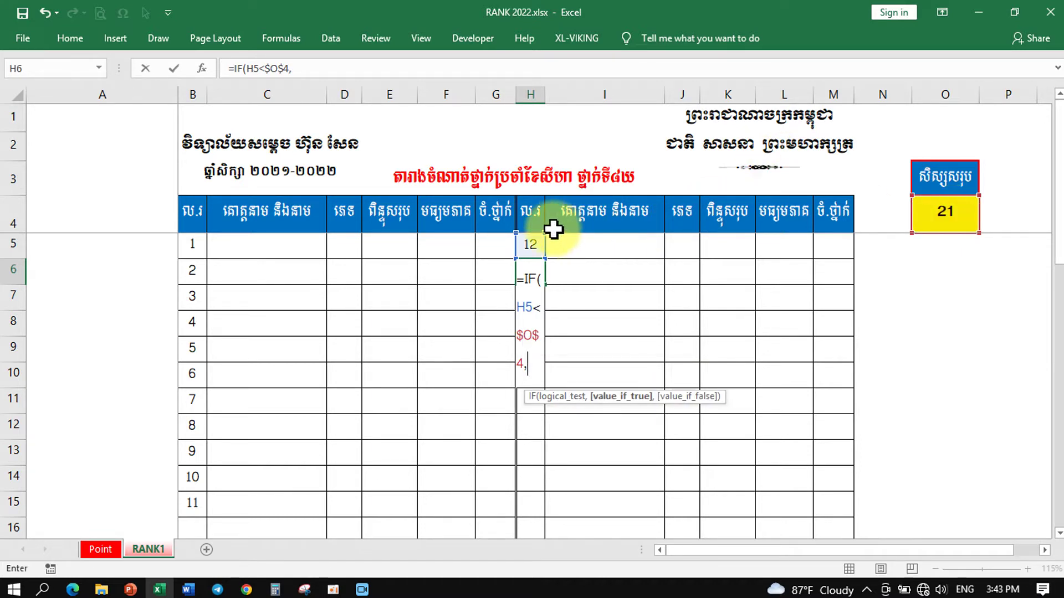
click(532, 247)
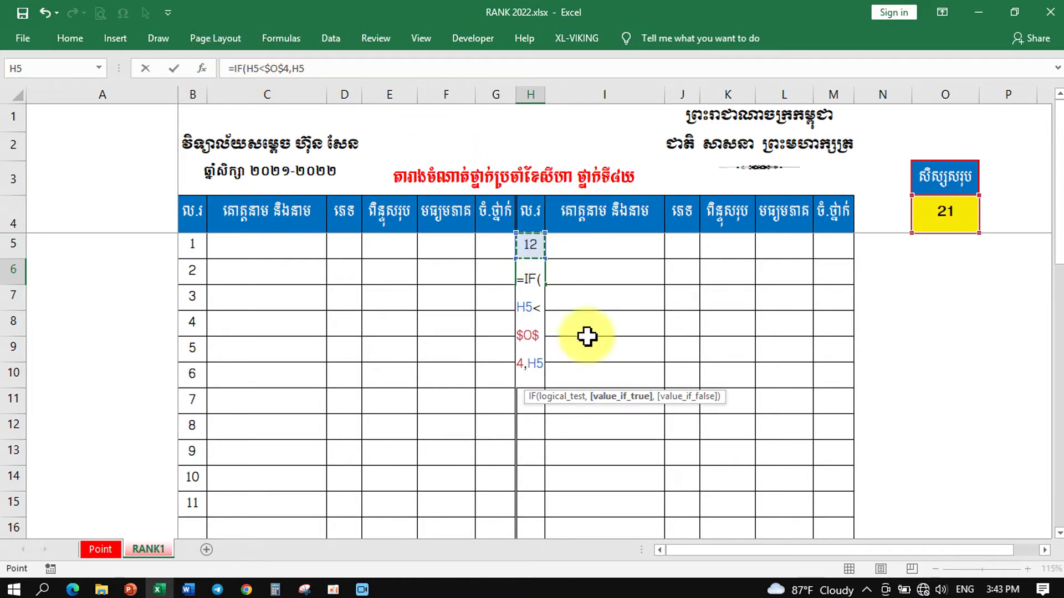
text(+1)
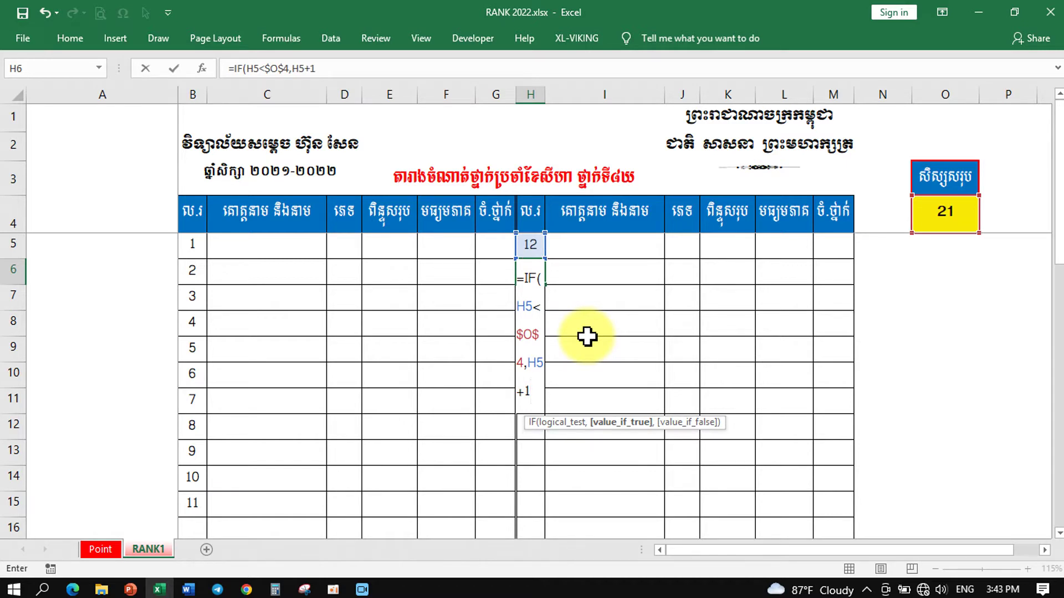
text(,)
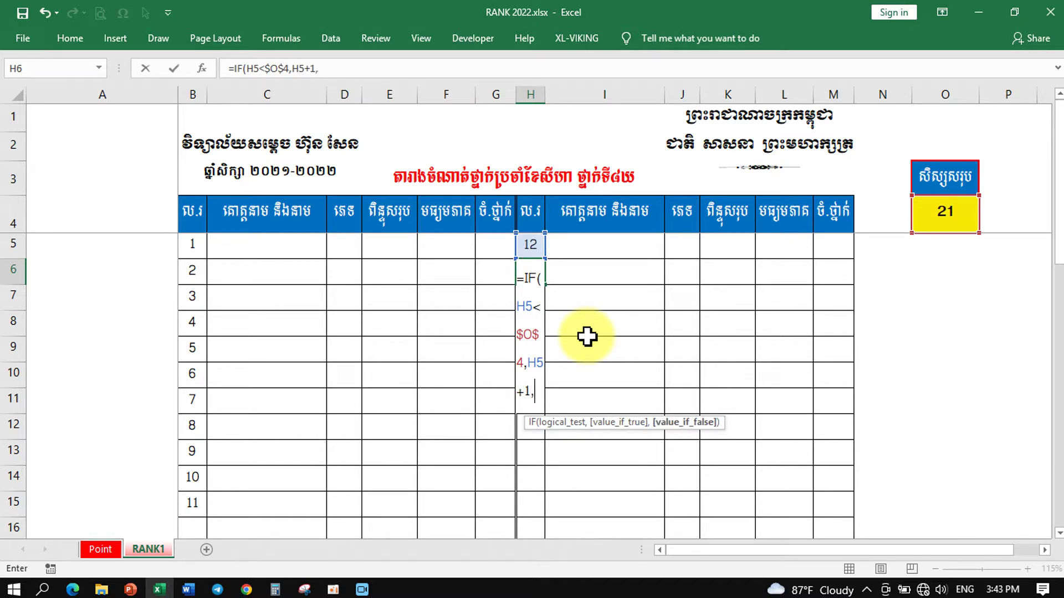
text(""))
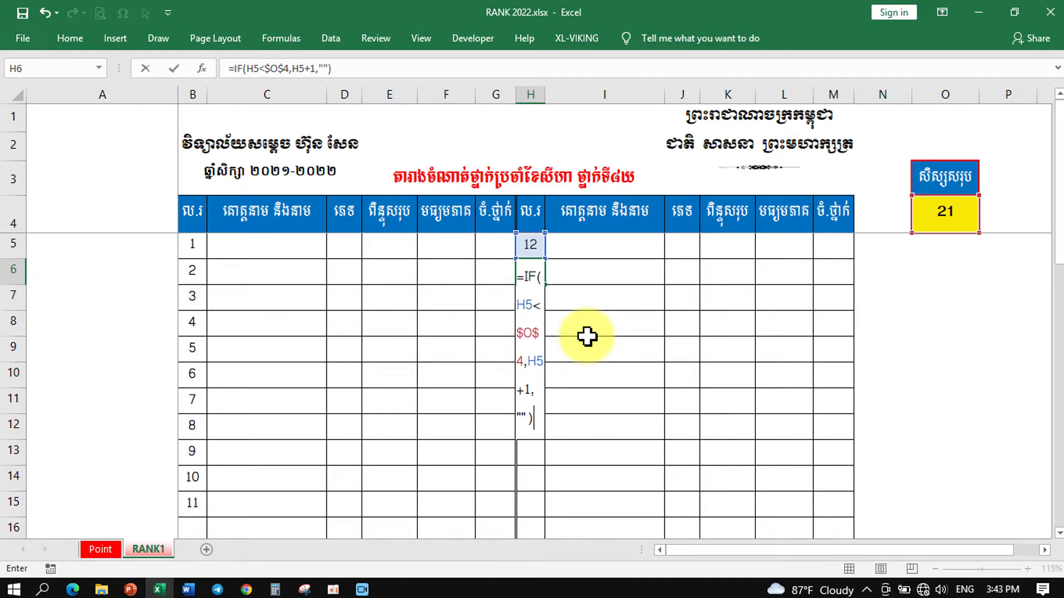
key(Return)
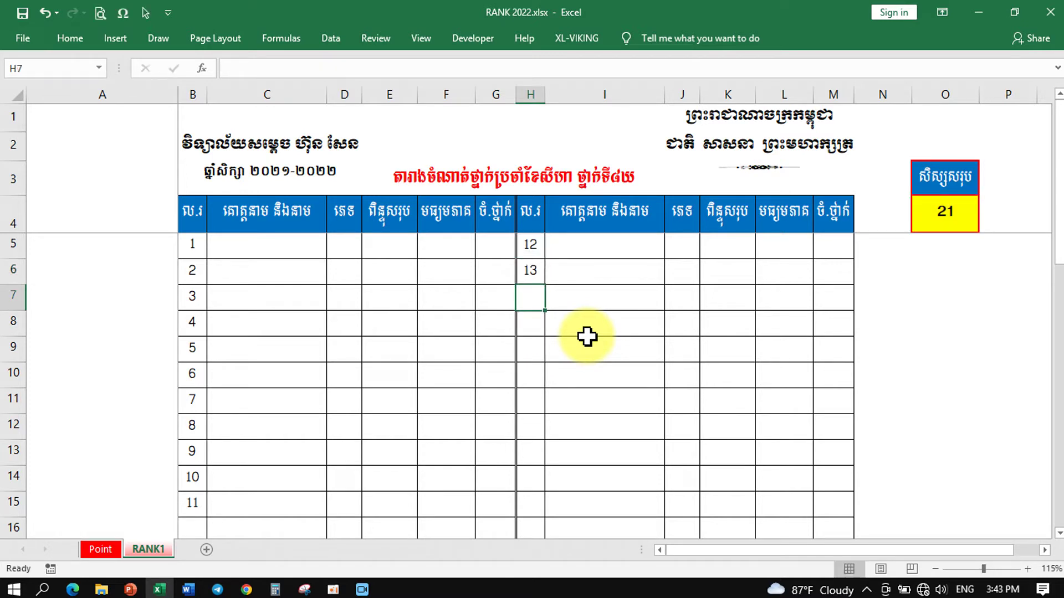
- Fill the H6 formula down the second serial number column through H25 and check where the numbering stops
click(532, 265)
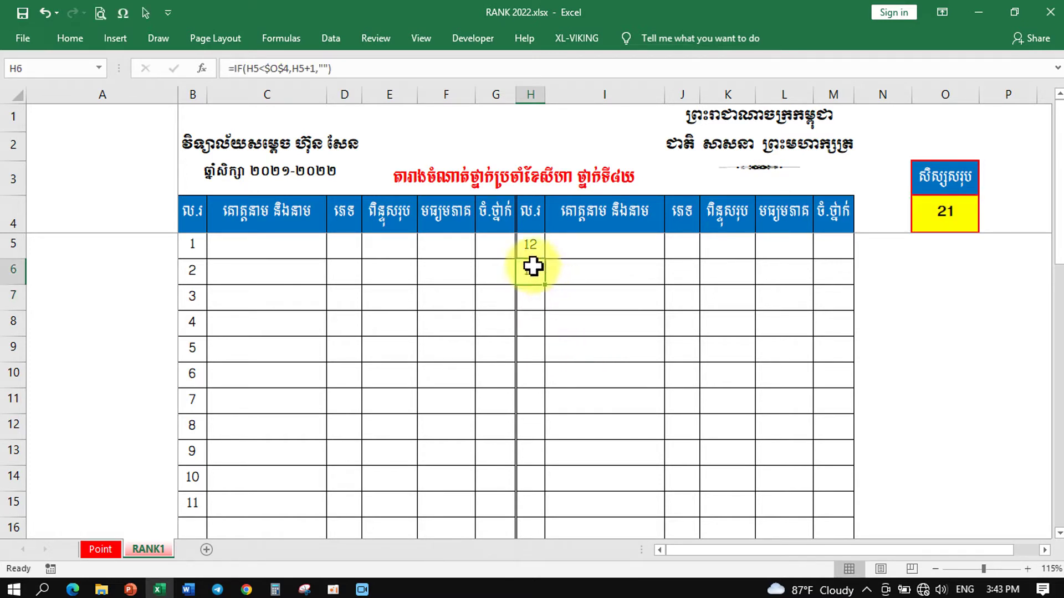
drag(544, 283, 515, 510)
scroll(596, 415, up, 2)
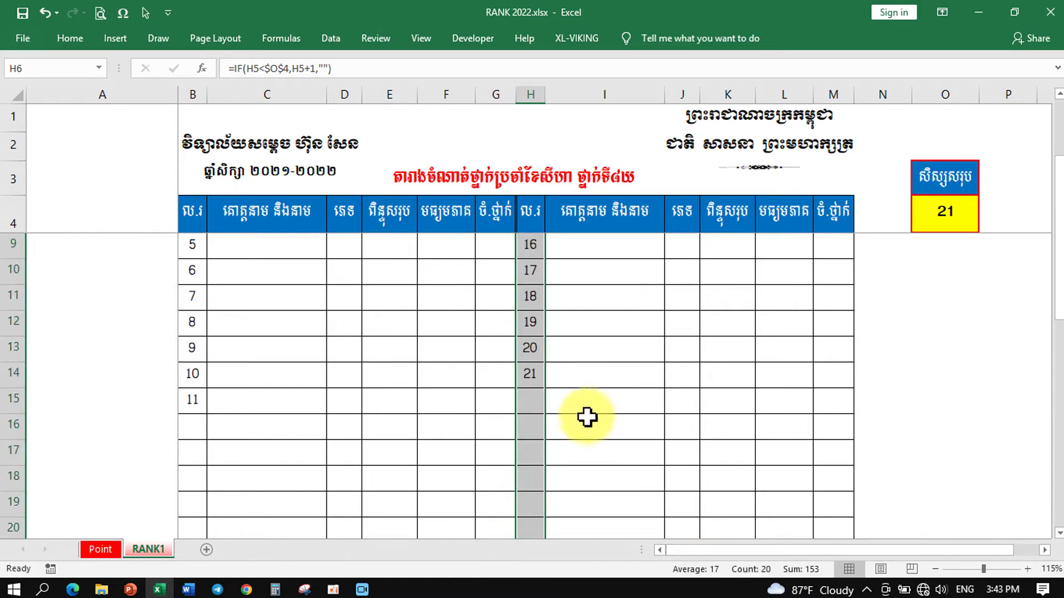
click(446, 404)
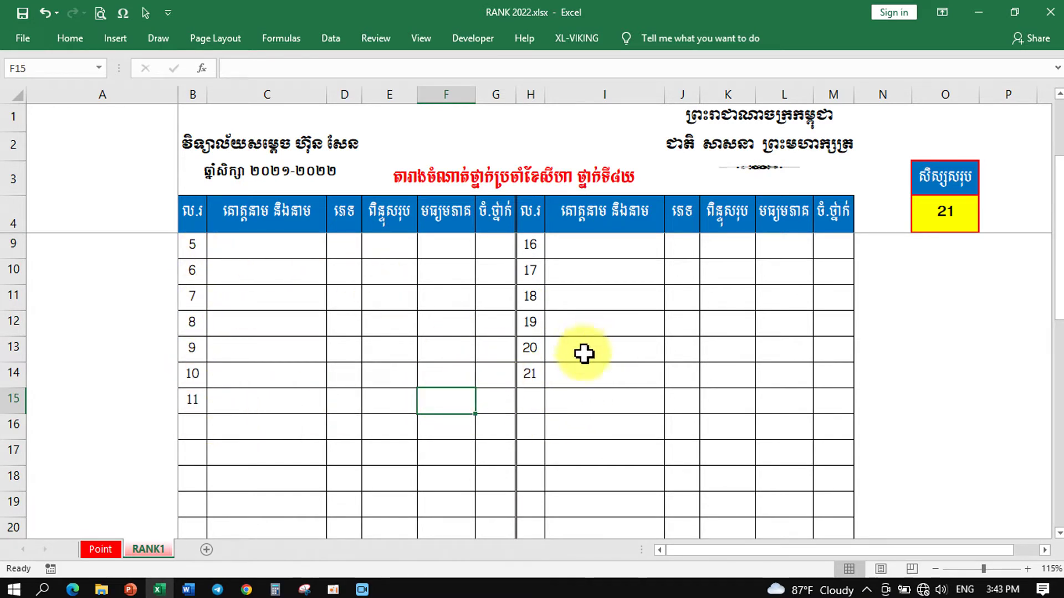
- Set the total student count in cell O4 to 12 to test the numbering in both halves
drag(970, 226, 953, 220)
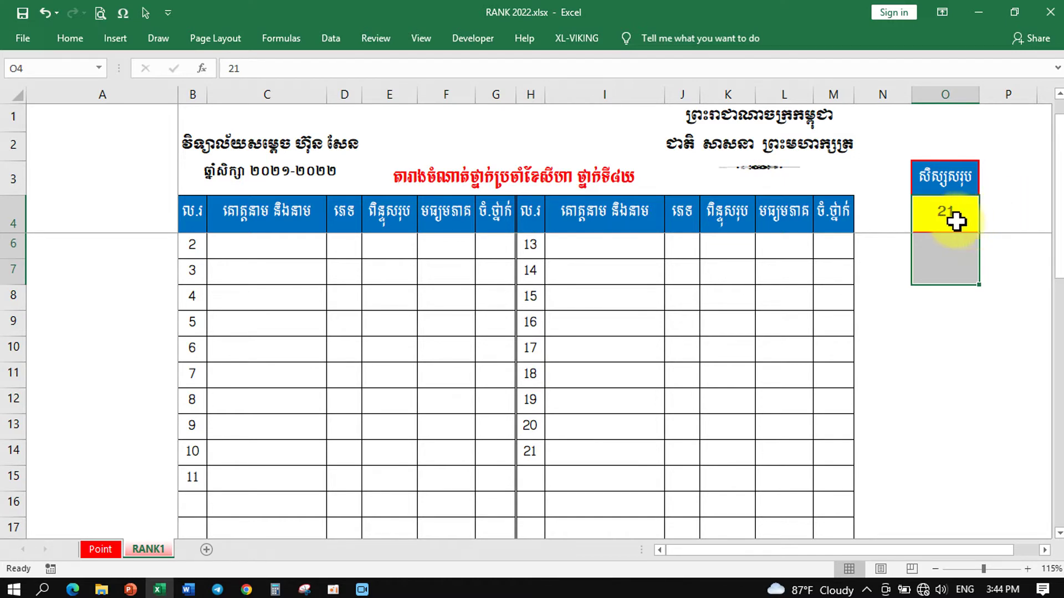
click(953, 220)
text(12)
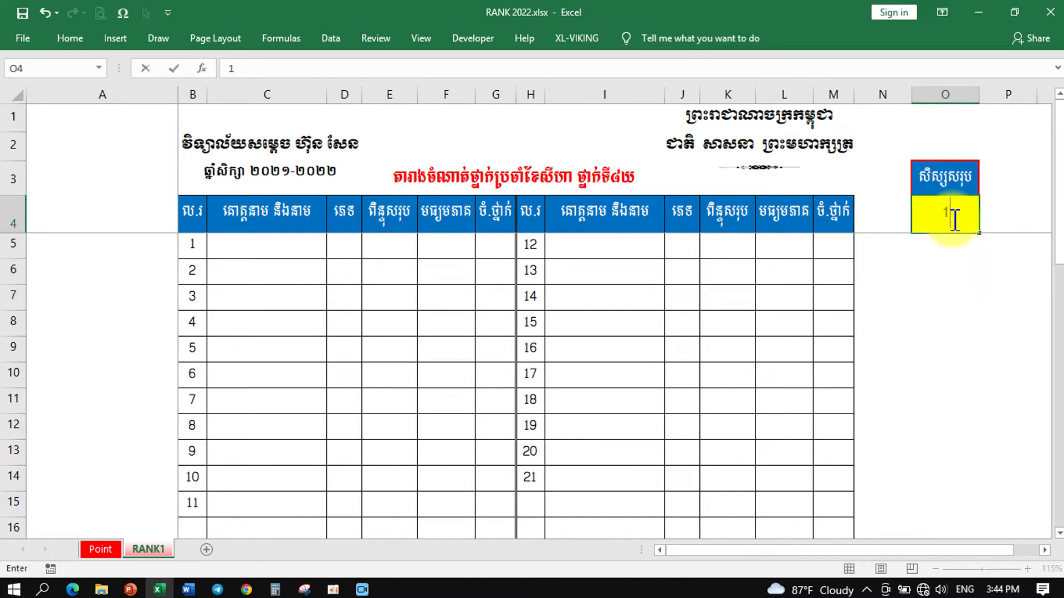
key(Return)
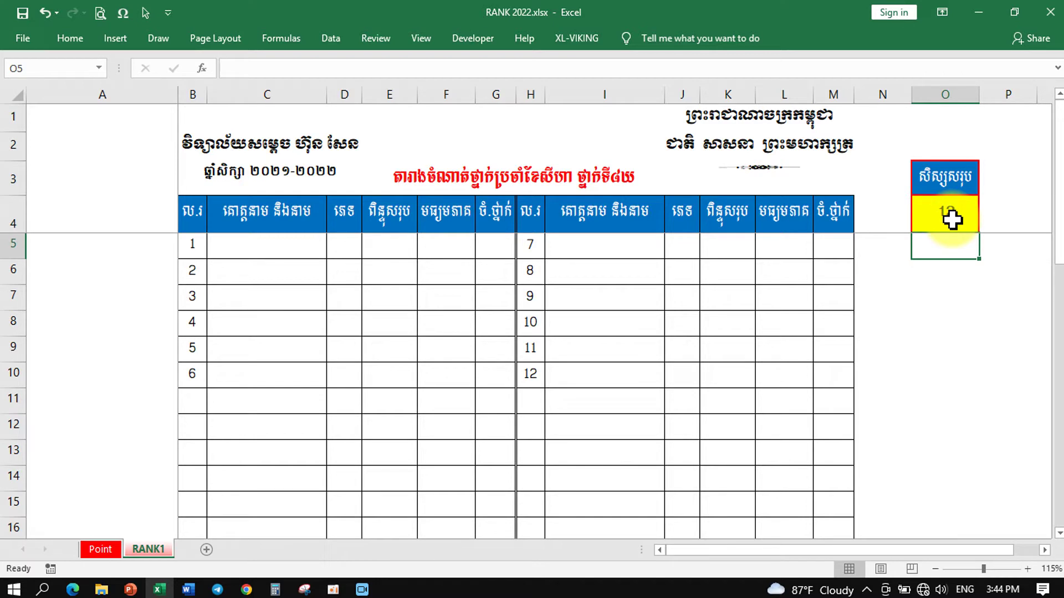
- Set the total student count in cell O4 to 20 and check the numbering in both halves of the table
click(950, 211)
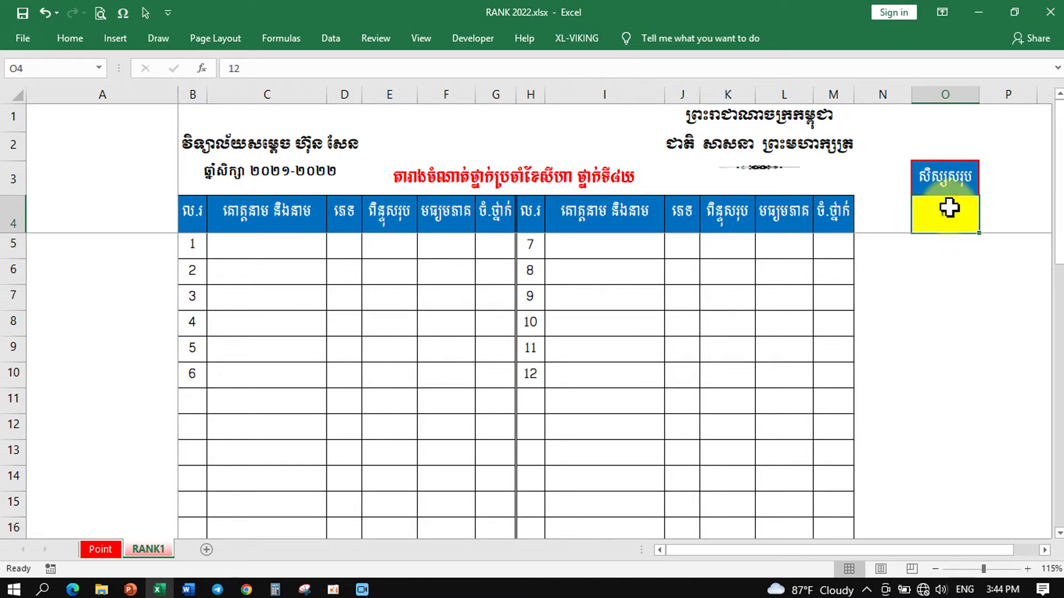
text(20)
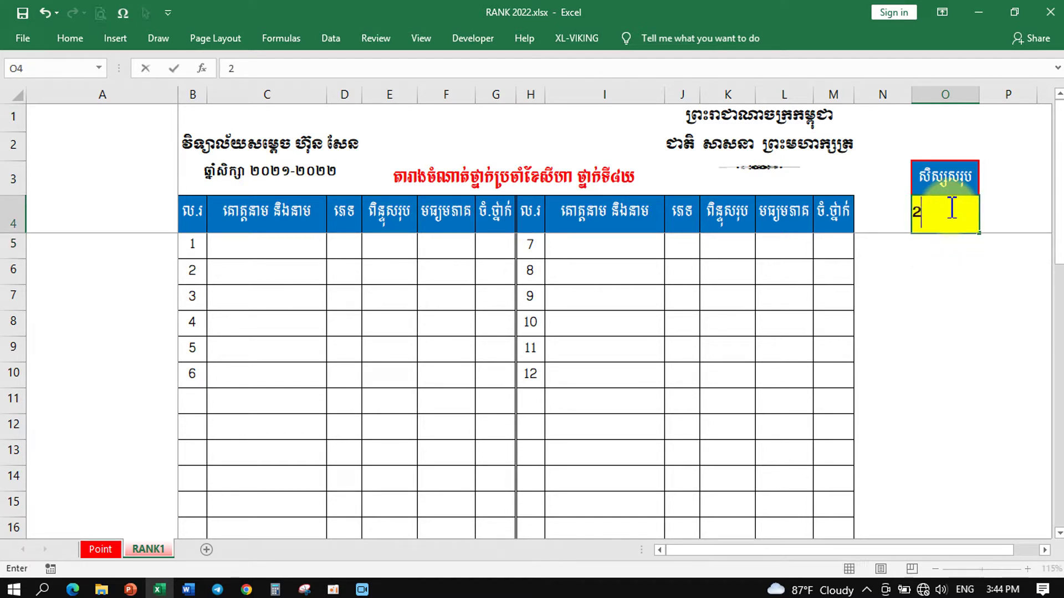
key(Return)
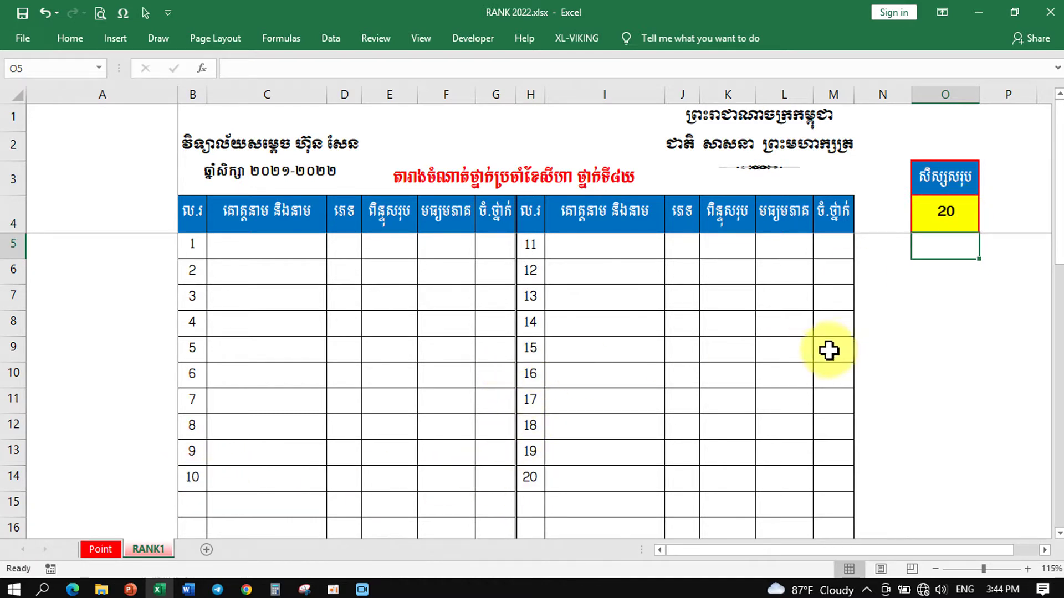
scroll(708, 373, down, 5)
scroll(686, 371, up, 5)
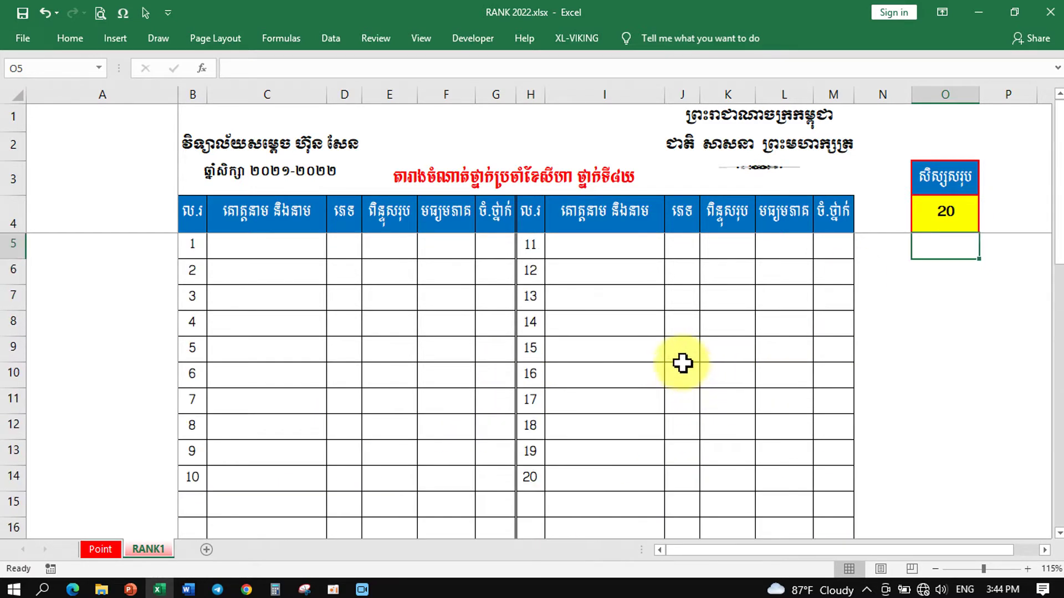
scroll(680, 319, down, 2)
scroll(679, 318, up, 2)
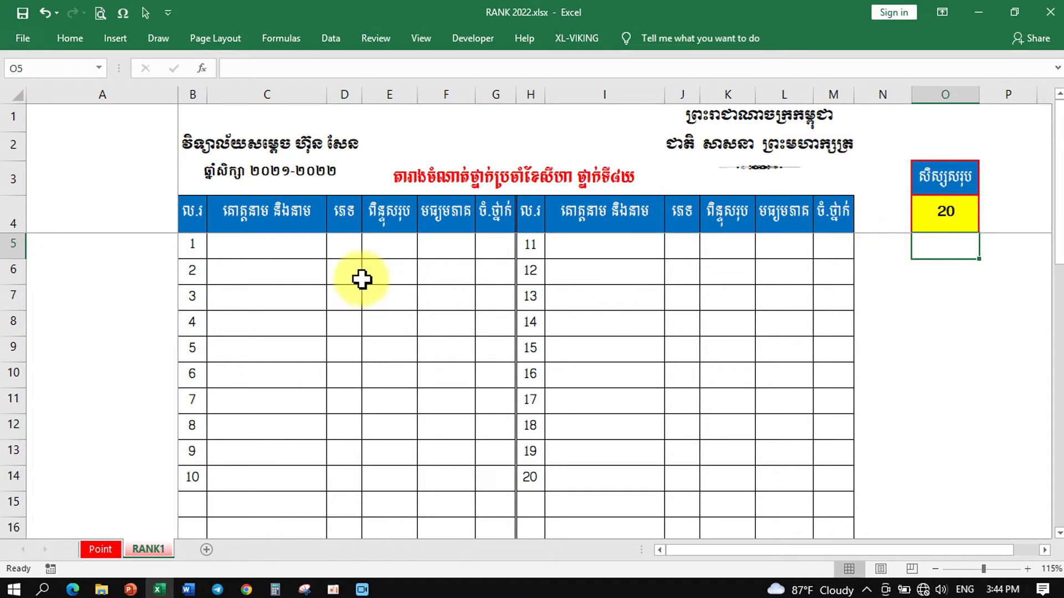
click(268, 248)
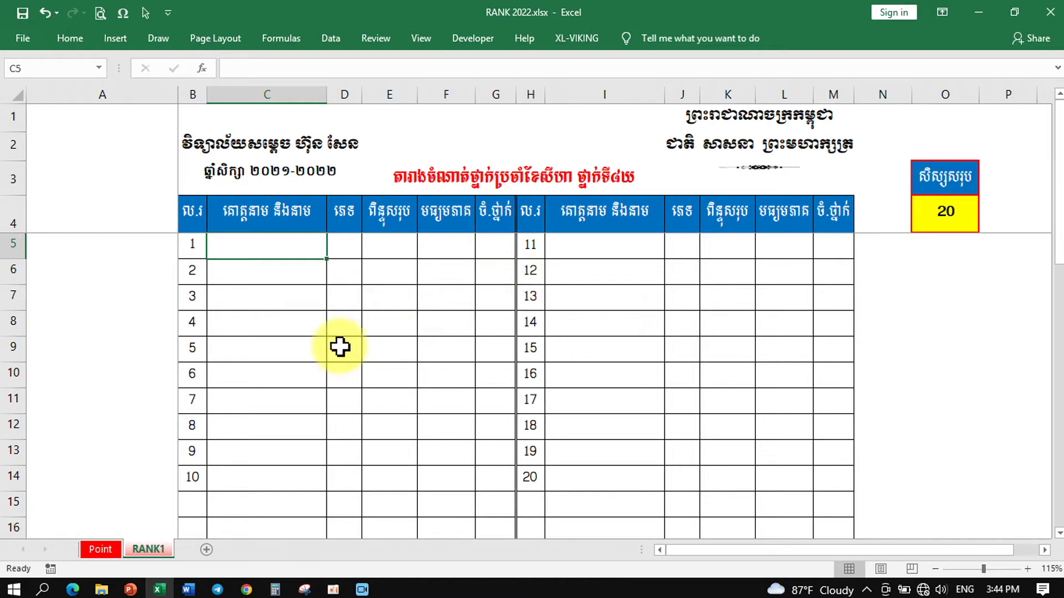
scroll(310, 350, down, 1)
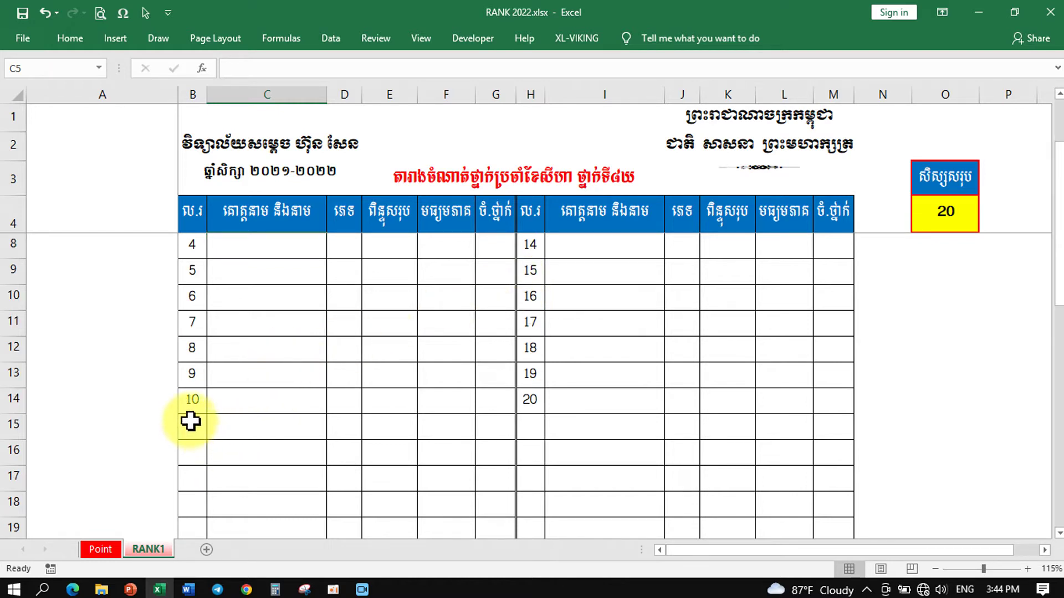
scroll(201, 400, down, 1)
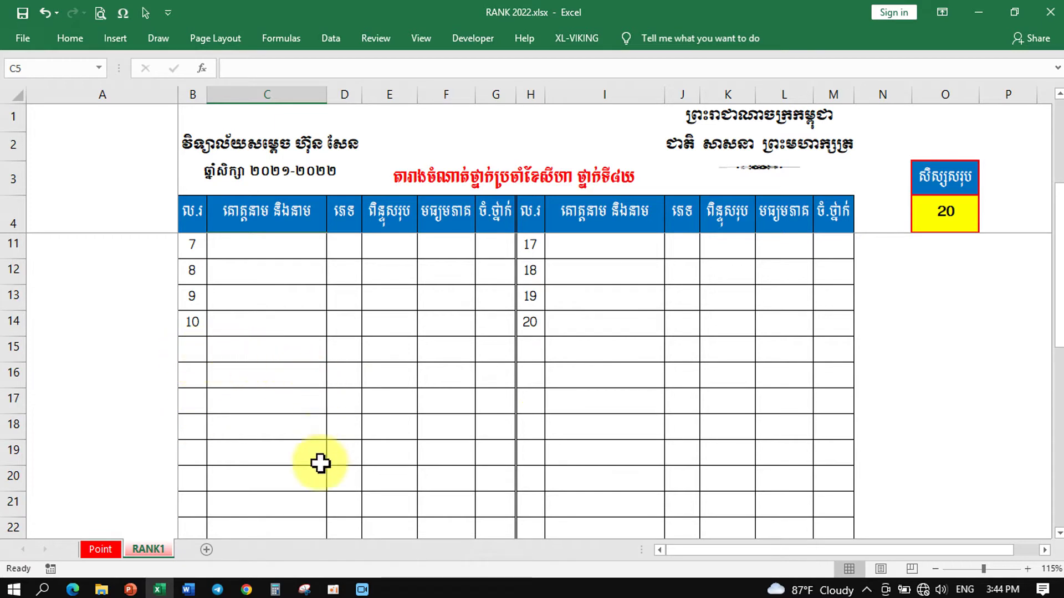
click(260, 353)
click(265, 398)
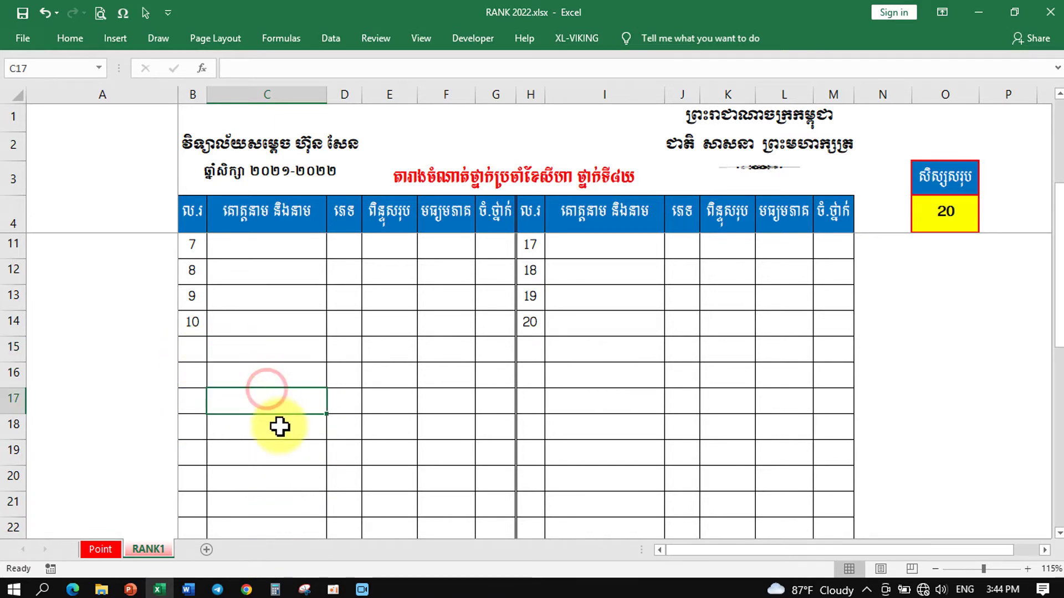
scroll(285, 335, up, 2)
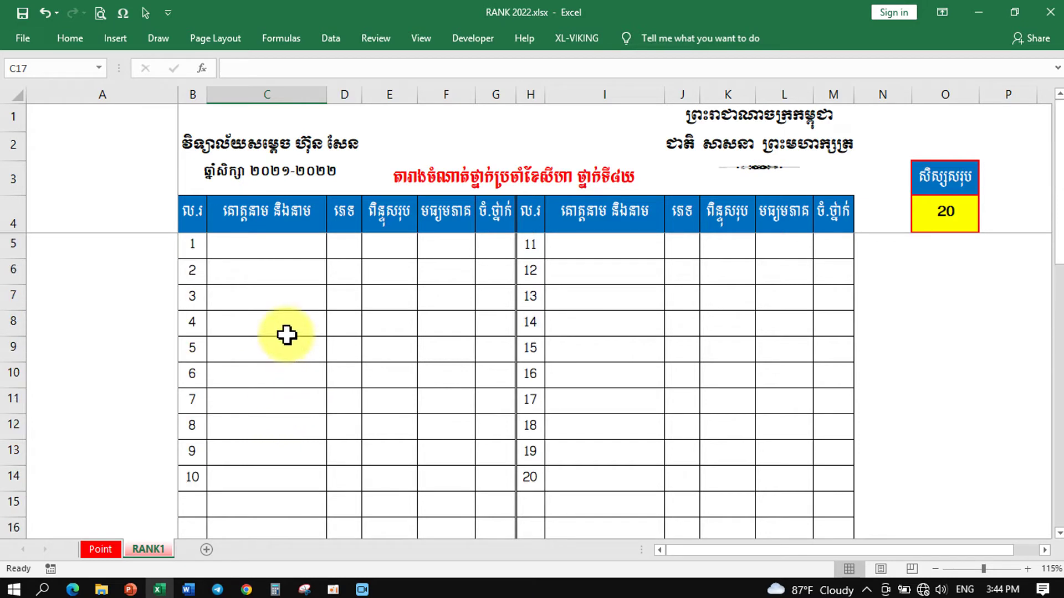
- Begin a formula in cell C5 with IFERROR wrapping VLOOKUP, using serial number cell B5 as the lookup value
click(277, 250)
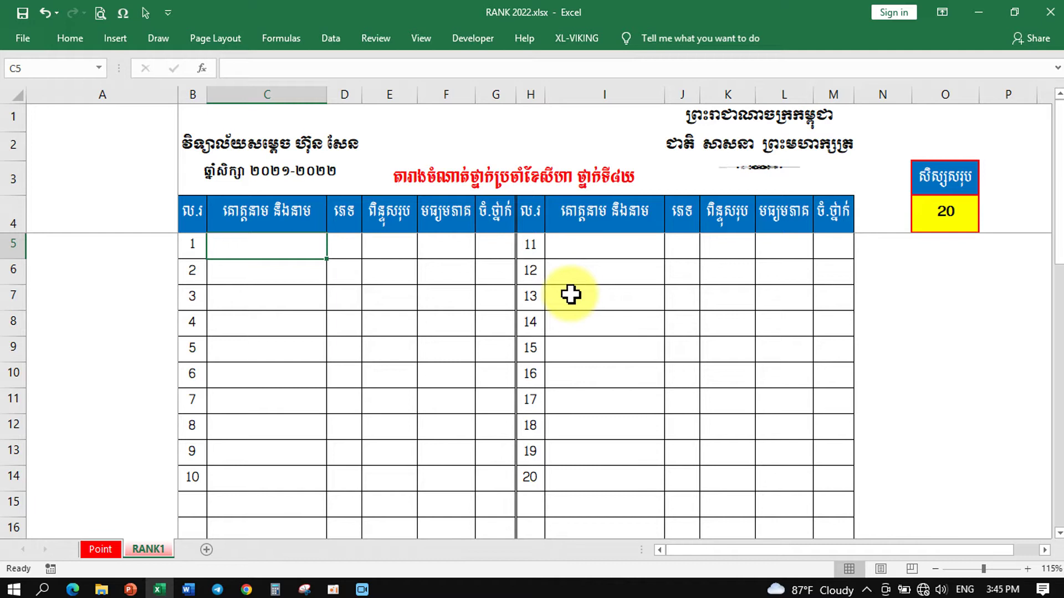
click(249, 67)
text(=)
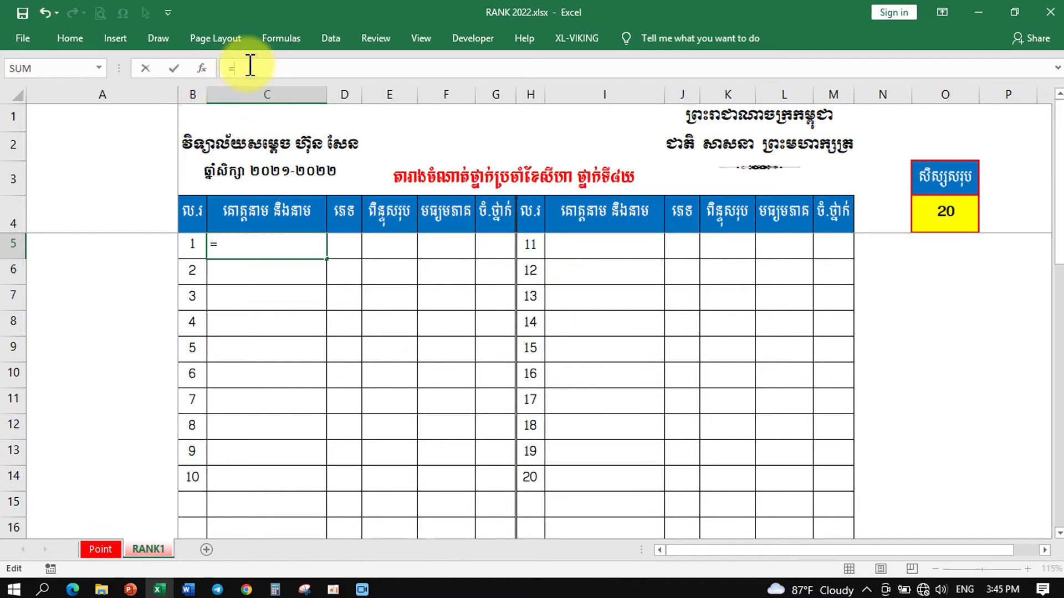
text(ife)
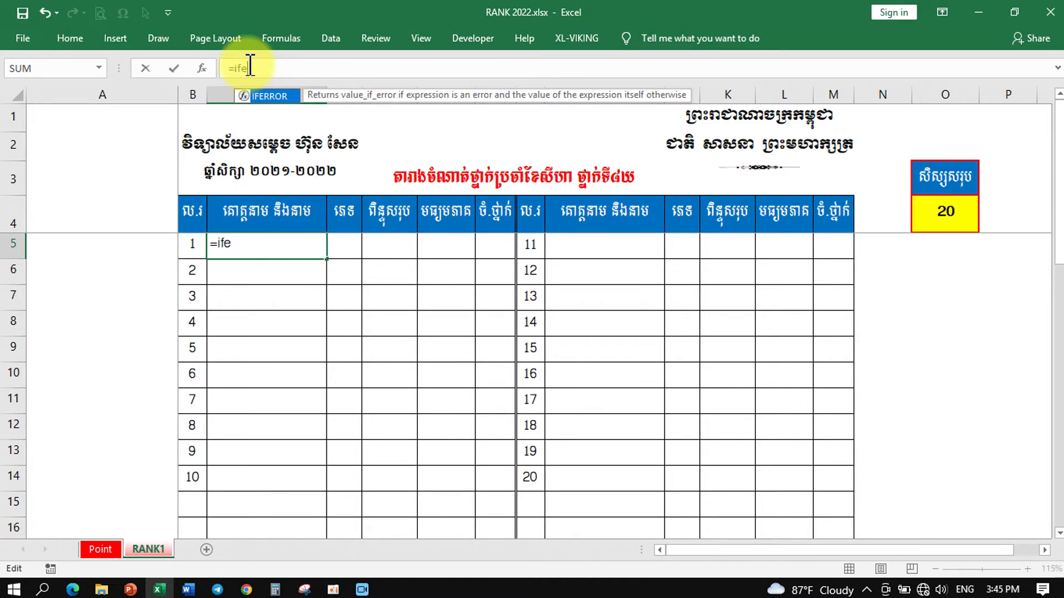
key(Tab)
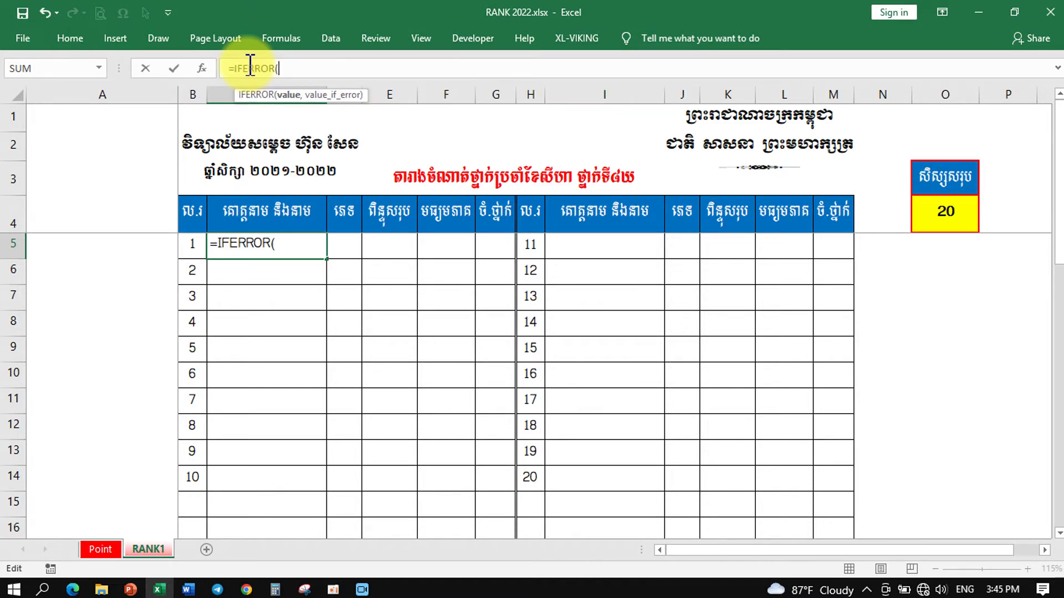
text(vlo)
key(Tab)
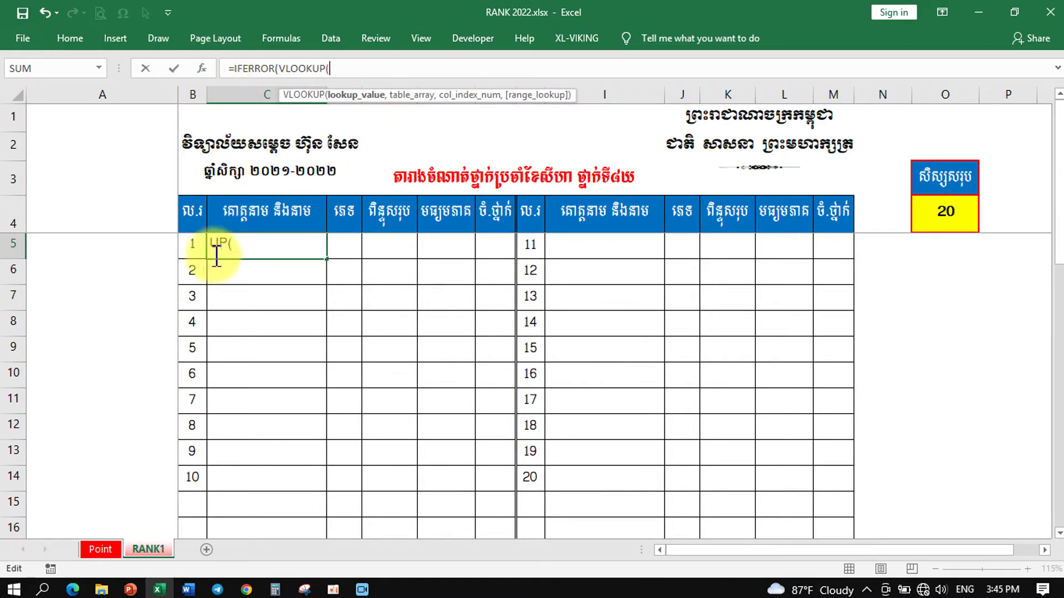
click(193, 245)
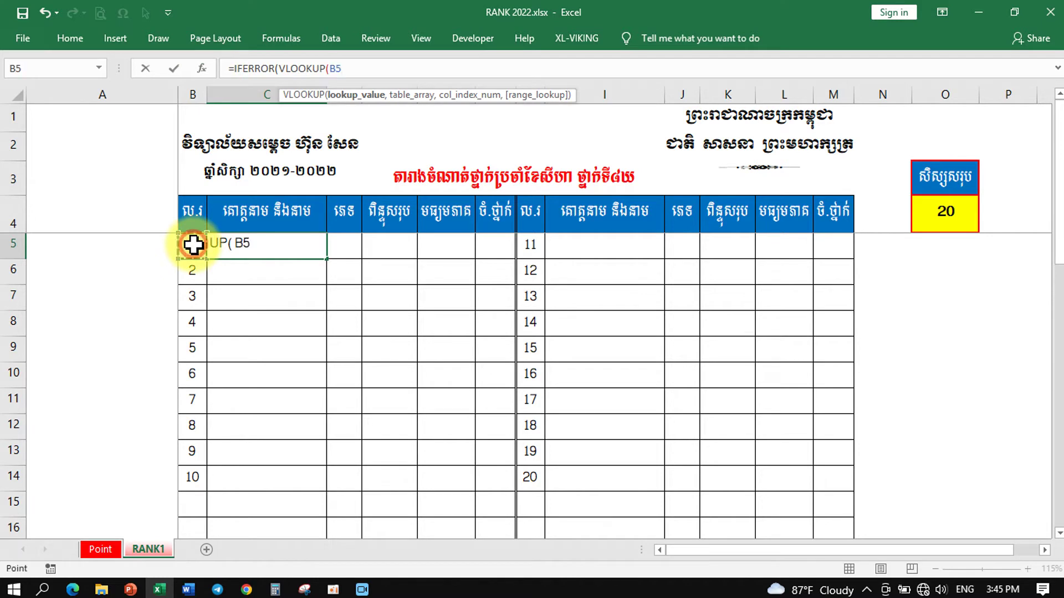
text(,)
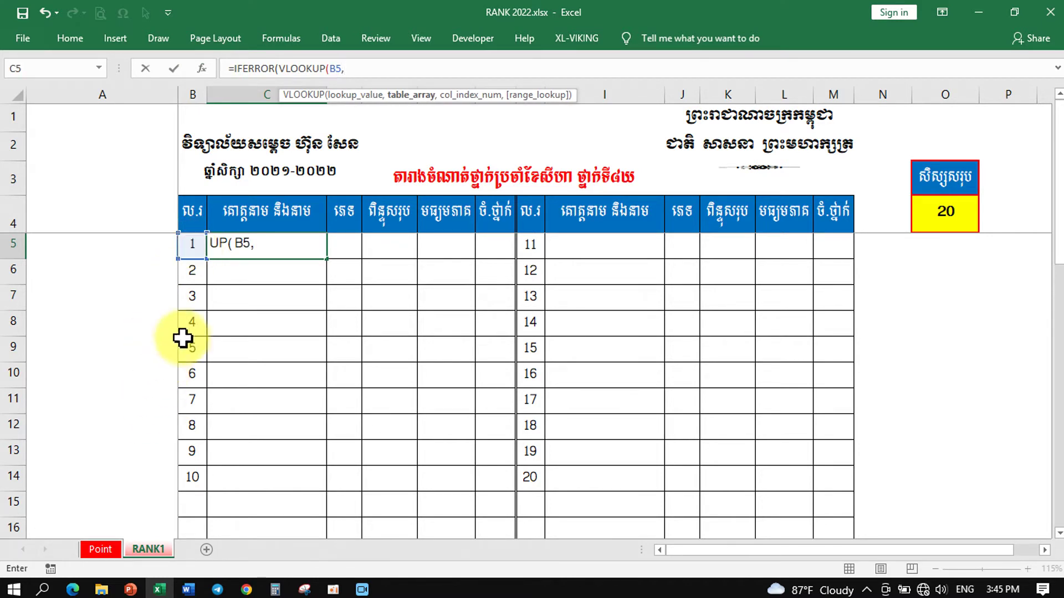
- Set the VLOOKUP table array to the absolute range $B$7:$T$48 on the Point sheet
click(104, 550)
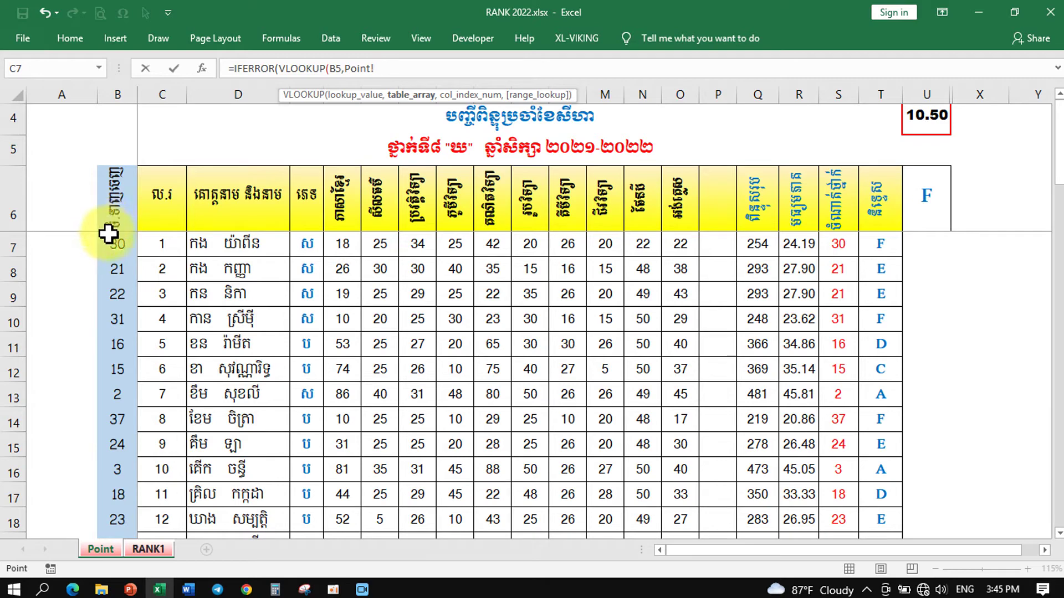
drag(112, 240, 870, 353)
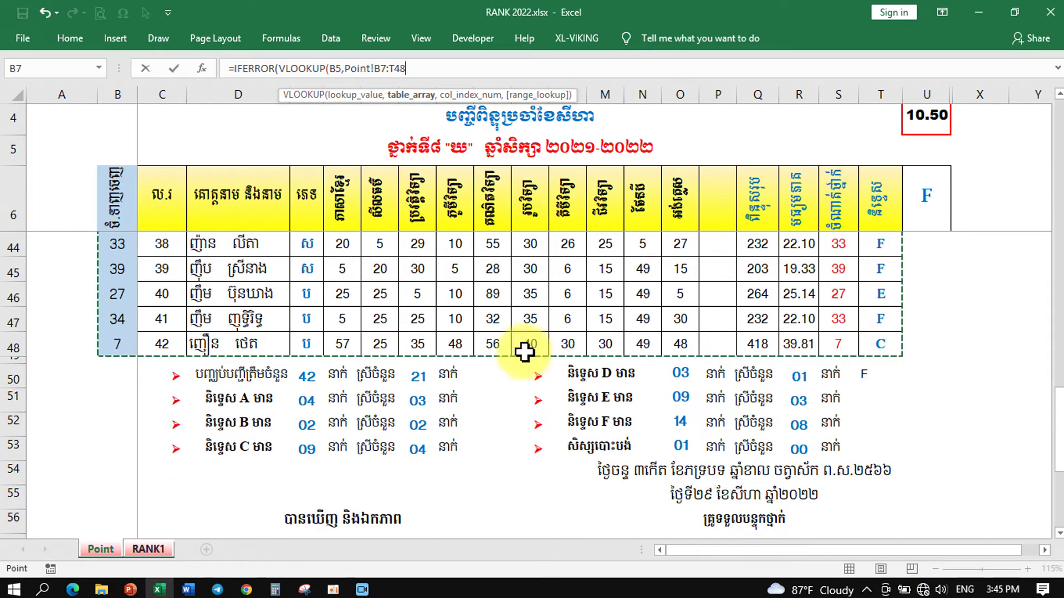
scroll(372, 289, up, 6)
scroll(377, 289, up, 4)
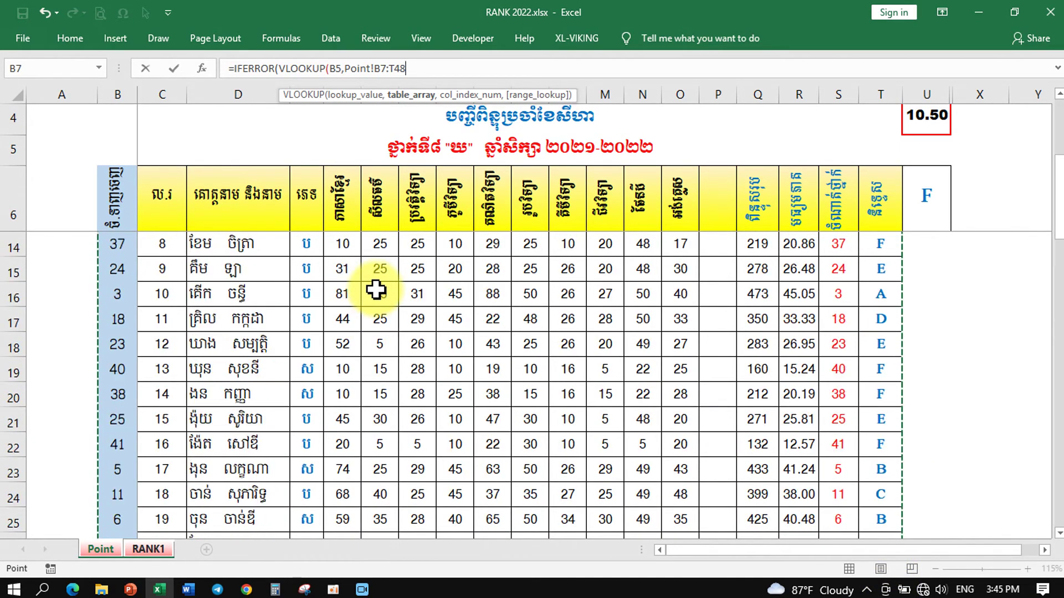
key(F4)
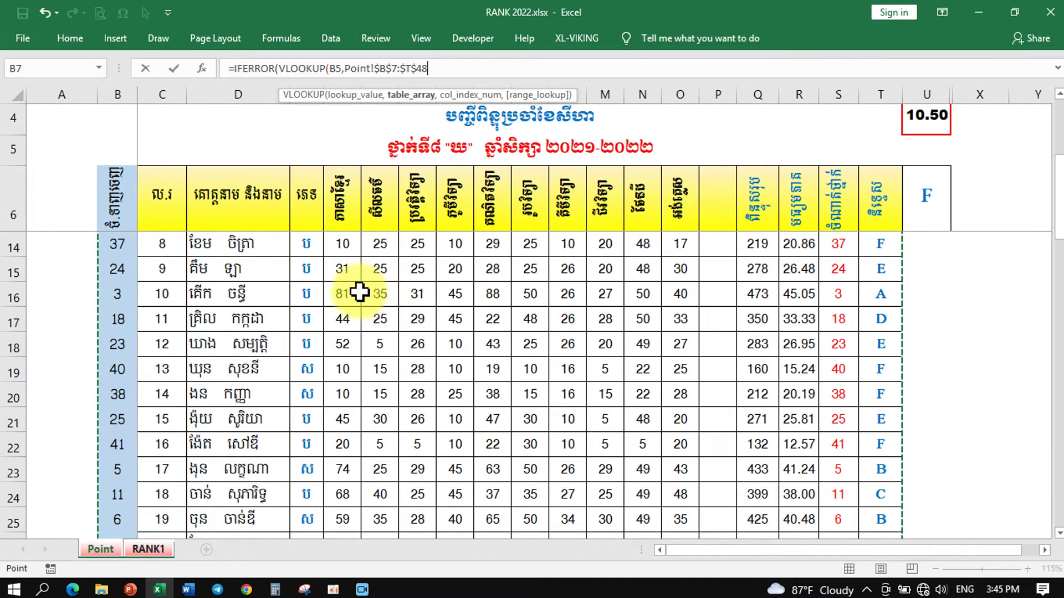
text(,)
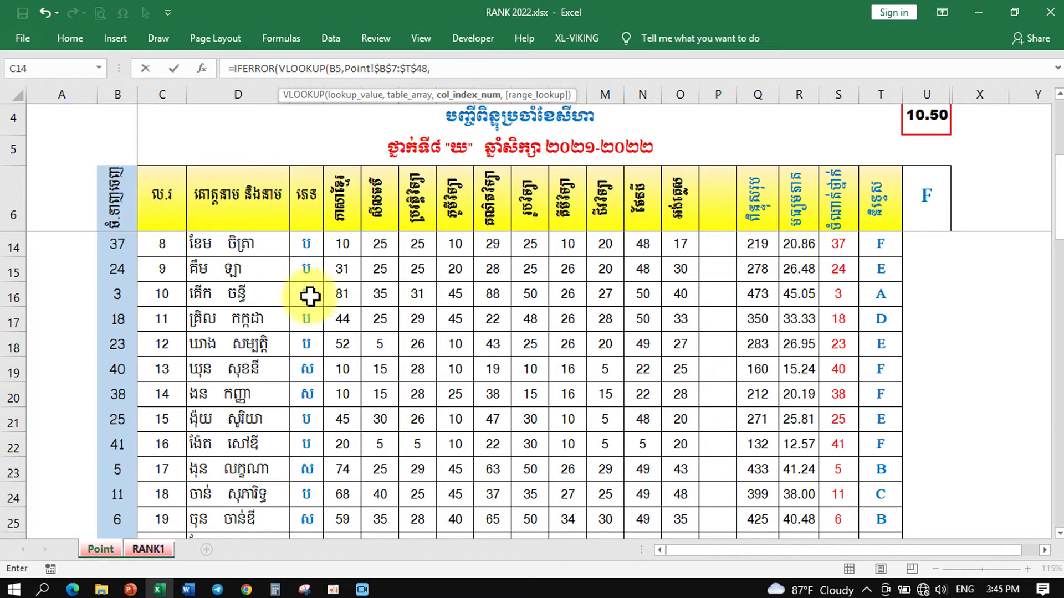
- Complete the C5 formula with column index 3, exact match 0 and an empty string "" as the error value
scroll(255, 299, up, 3)
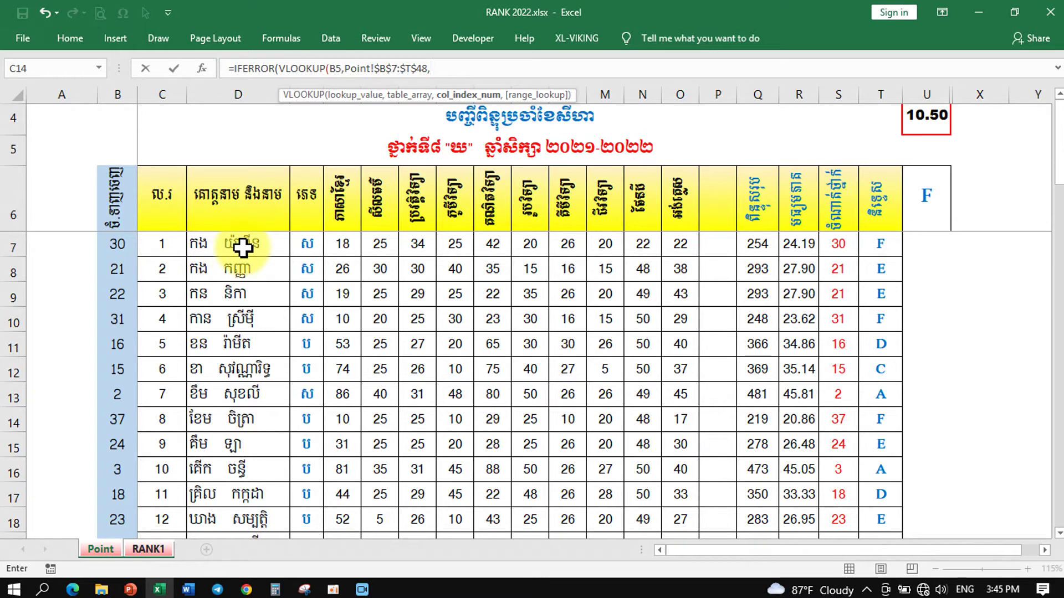
text(3,)
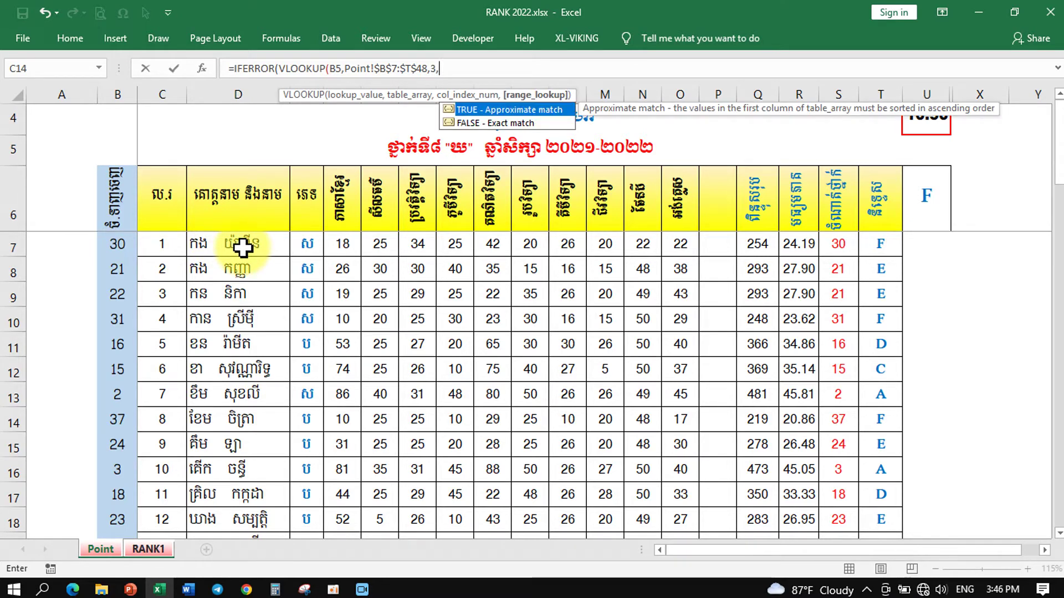
text(0)
text())
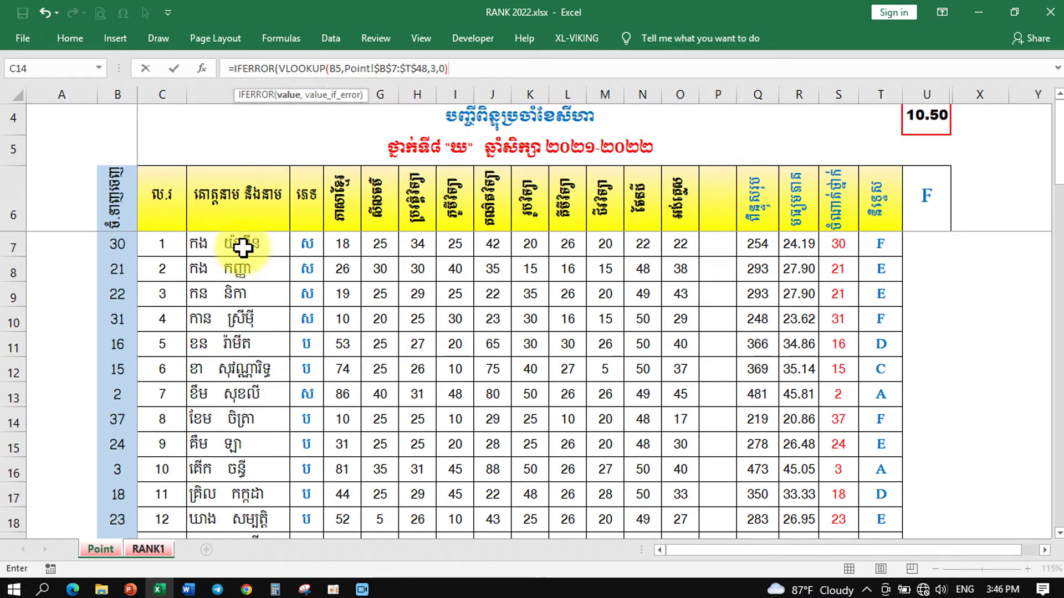
text(,"")
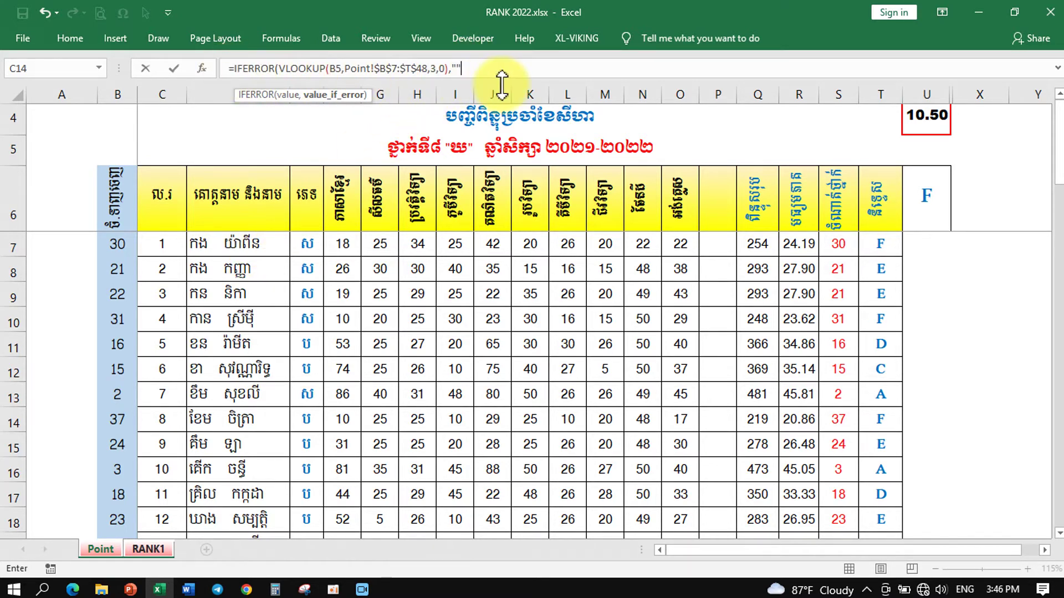
text())
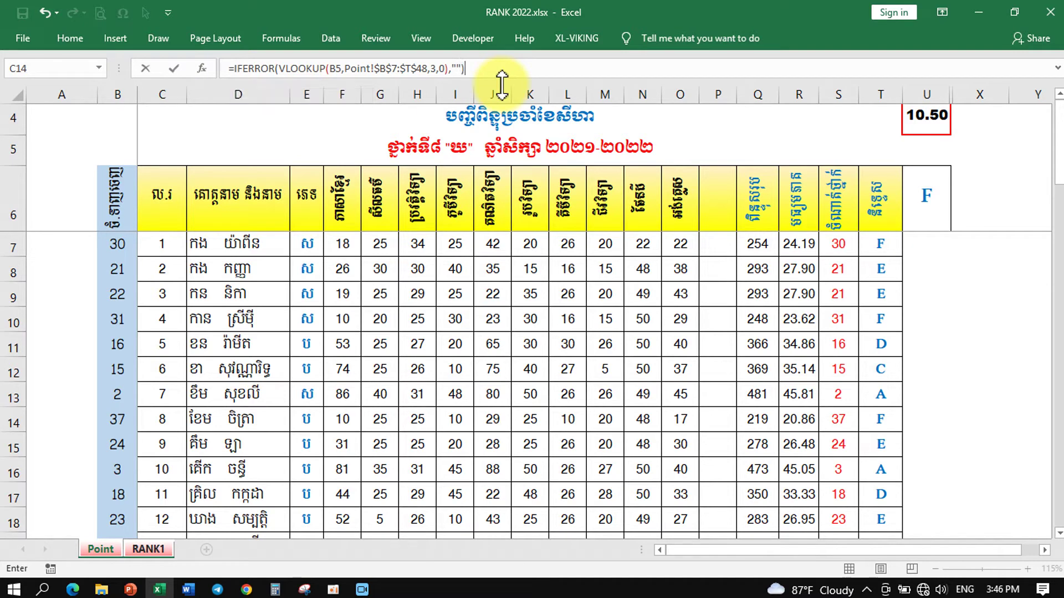
key(Return)
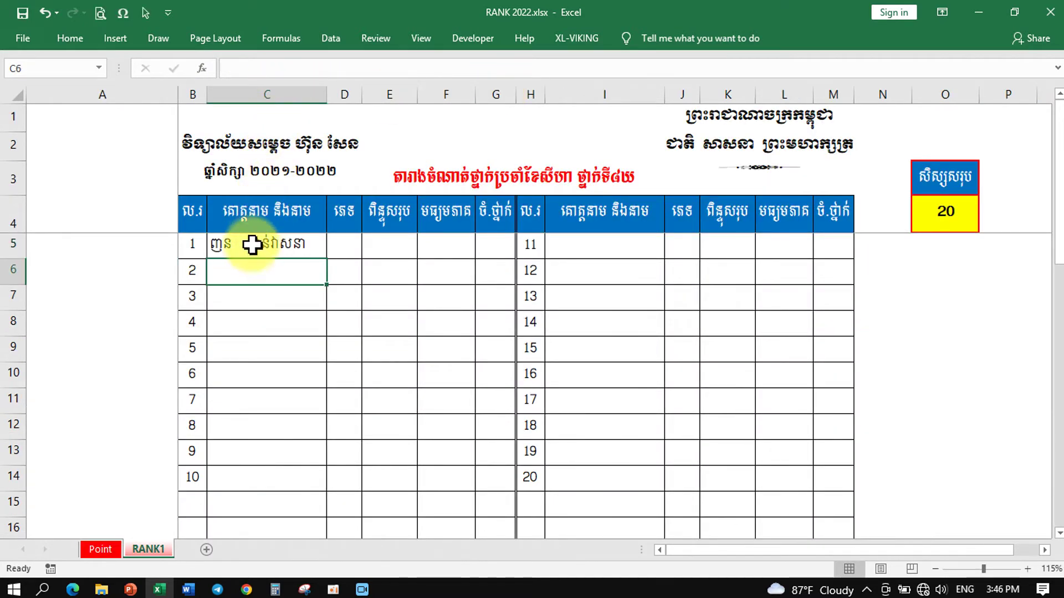
- Lock the column of the lookup value in C5's formula by changing it to $B5
click(239, 250)
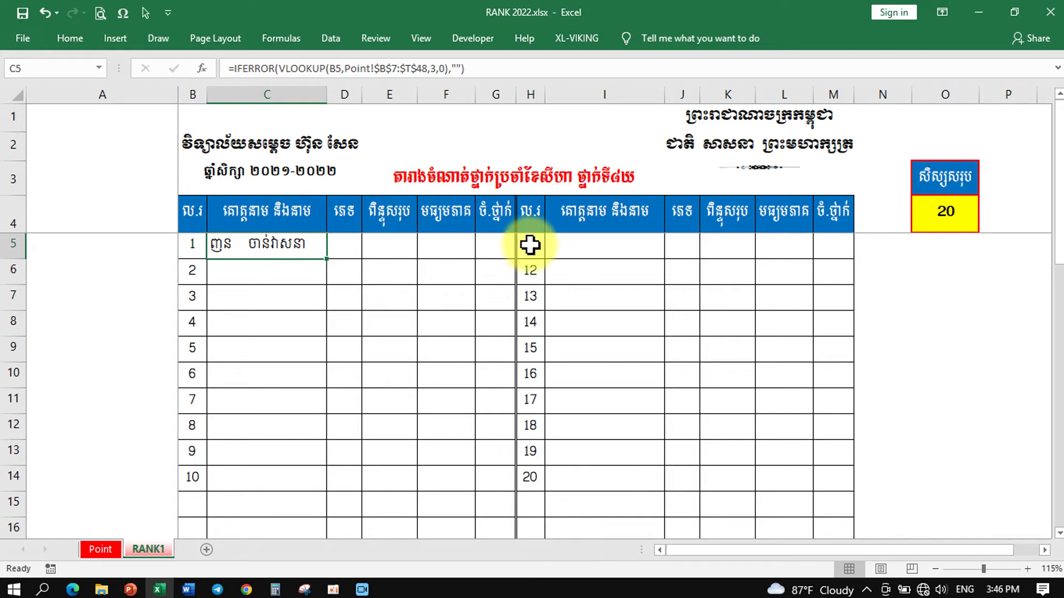
click(288, 271)
click(294, 247)
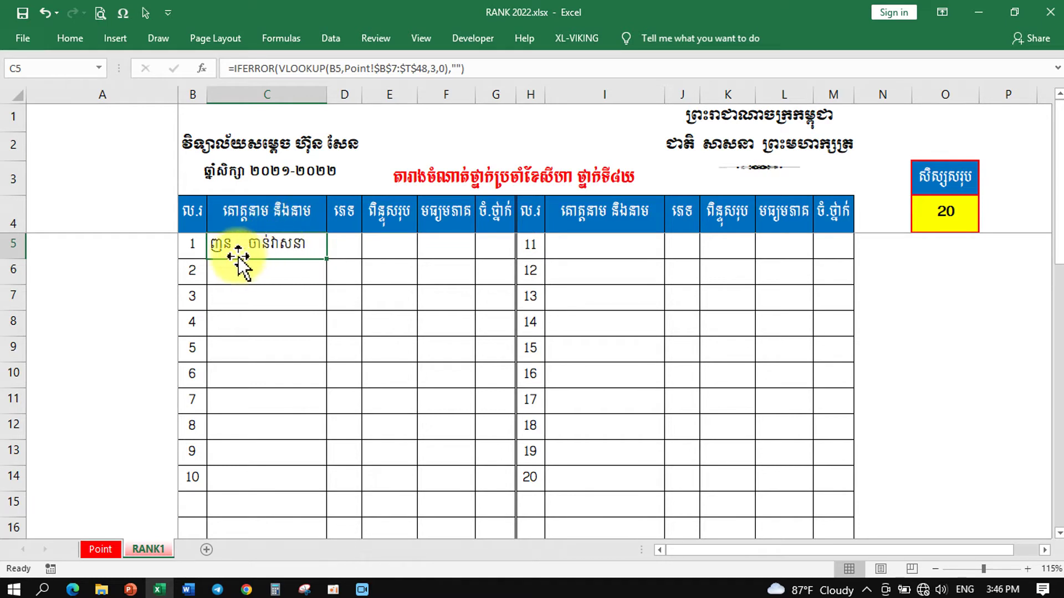
click(196, 247)
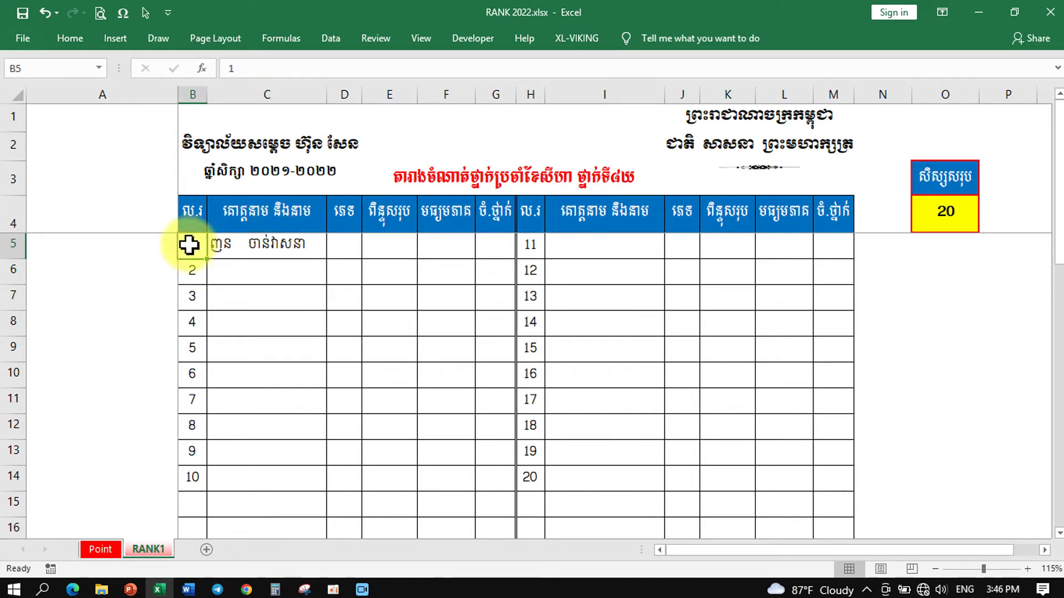
click(233, 249)
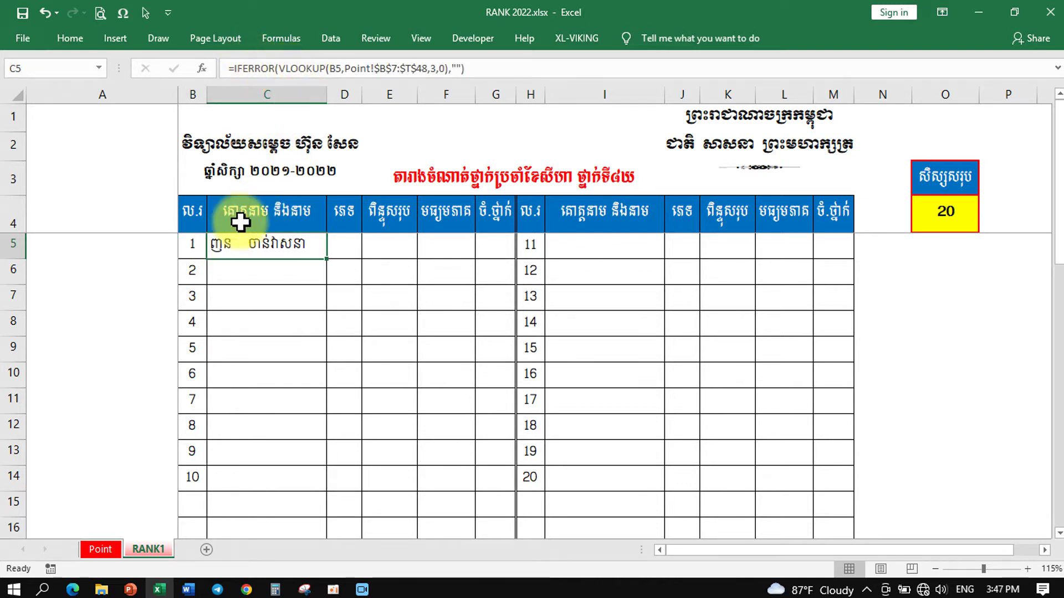
click(331, 66)
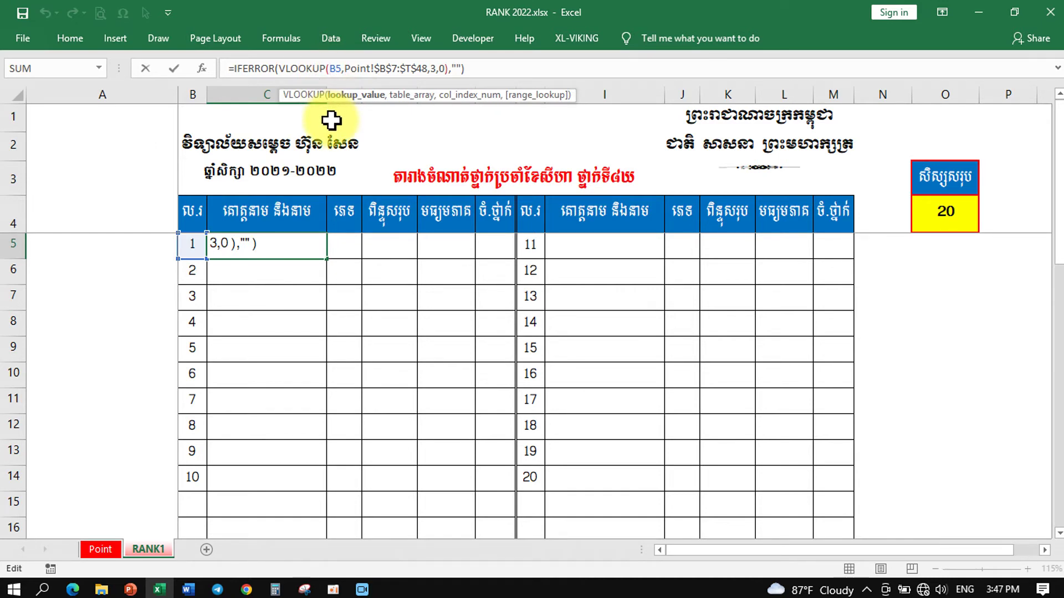
text($)
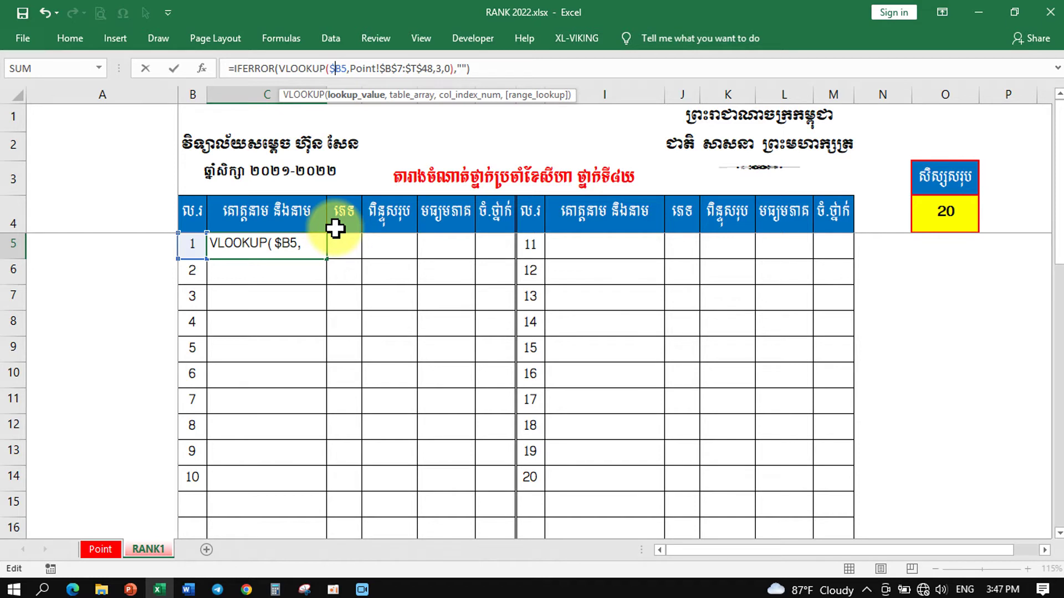
key(Return)
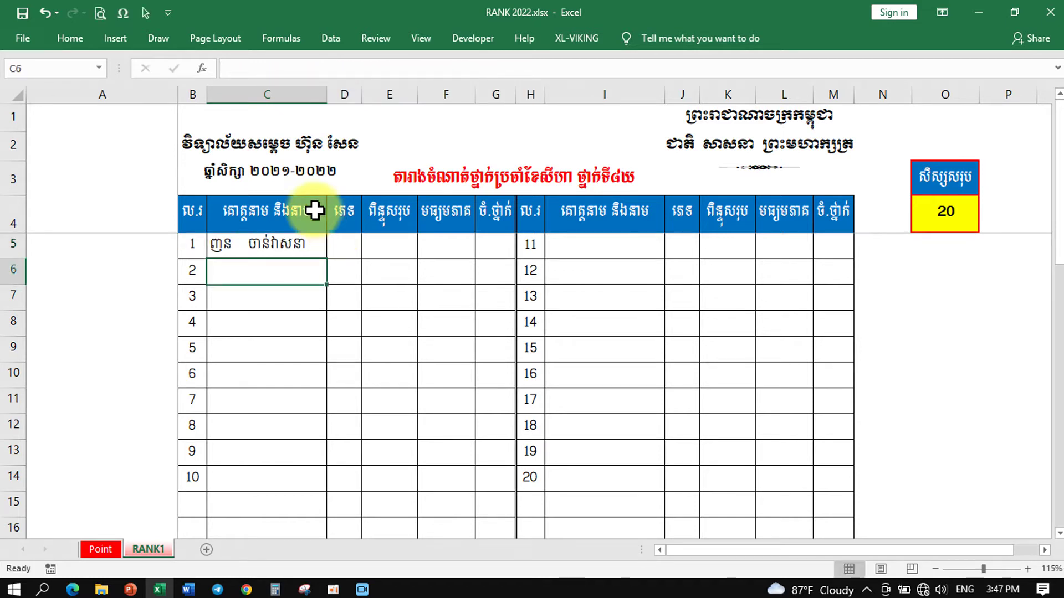
- Fill the C5 lookup formula across row 5 through G5
click(240, 244)
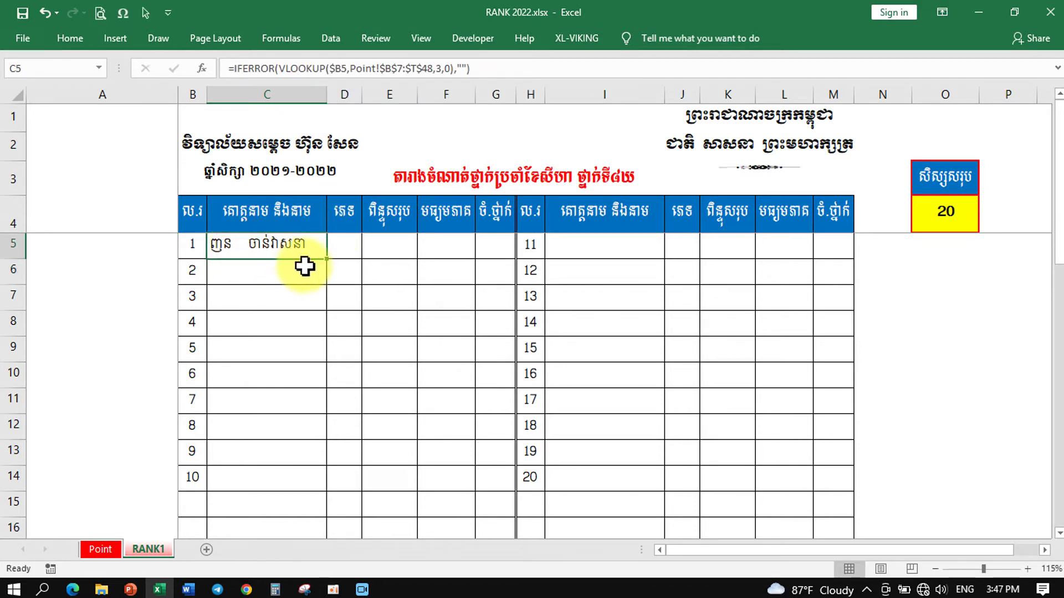
drag(327, 261, 501, 256)
click(344, 252)
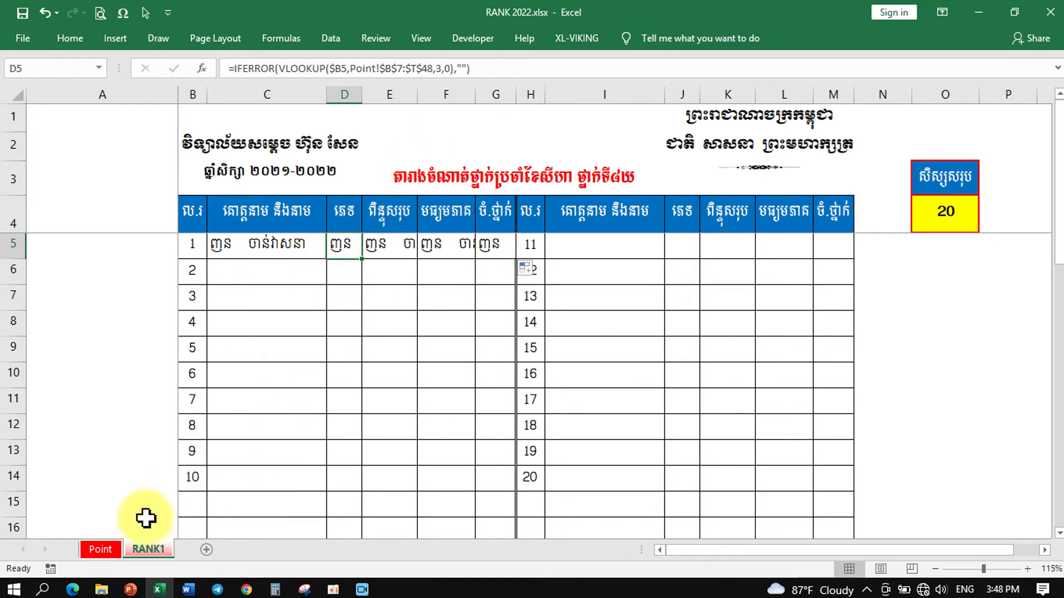
- Count the columns along the first student row of the Point sheet to find the gender, total score, average and rank column indexes
click(105, 550)
click(165, 260)
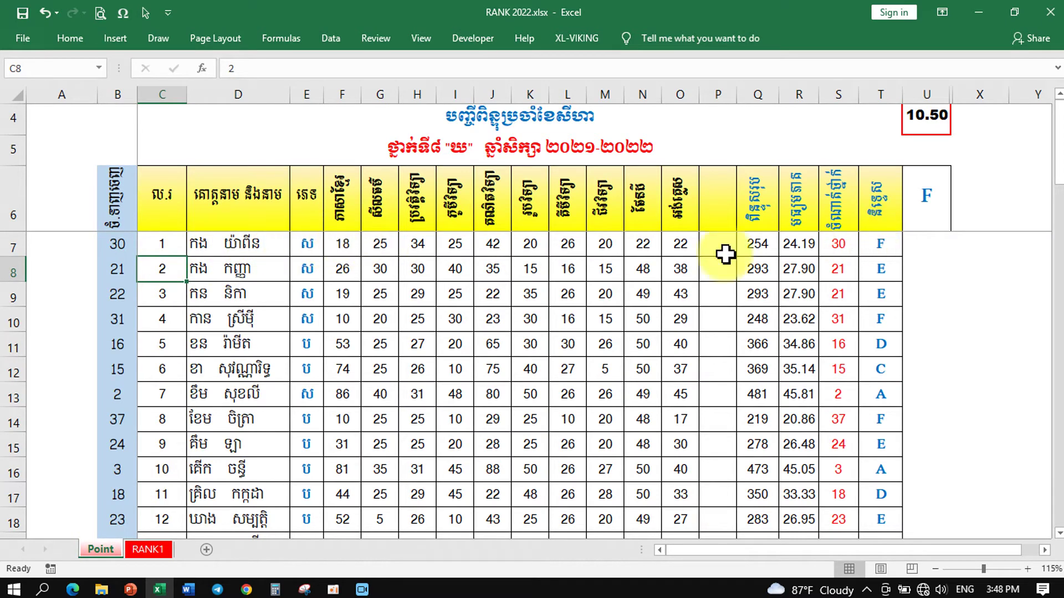
click(309, 248)
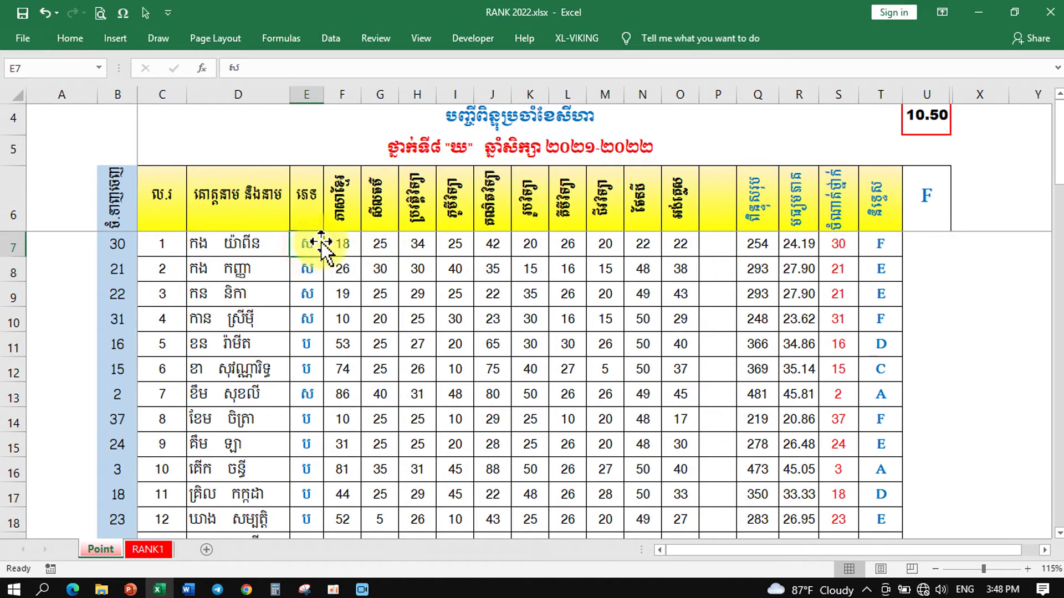
click(343, 245)
click(384, 245)
click(417, 245)
click(463, 248)
click(489, 247)
click(530, 247)
click(565, 248)
click(604, 247)
click(637, 247)
click(684, 247)
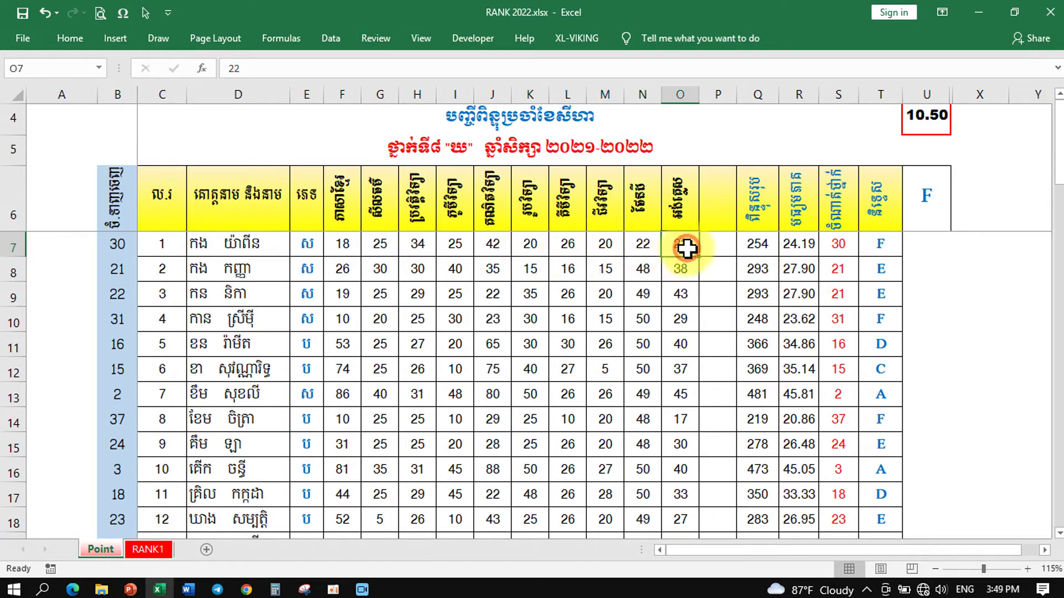
click(716, 247)
click(757, 247)
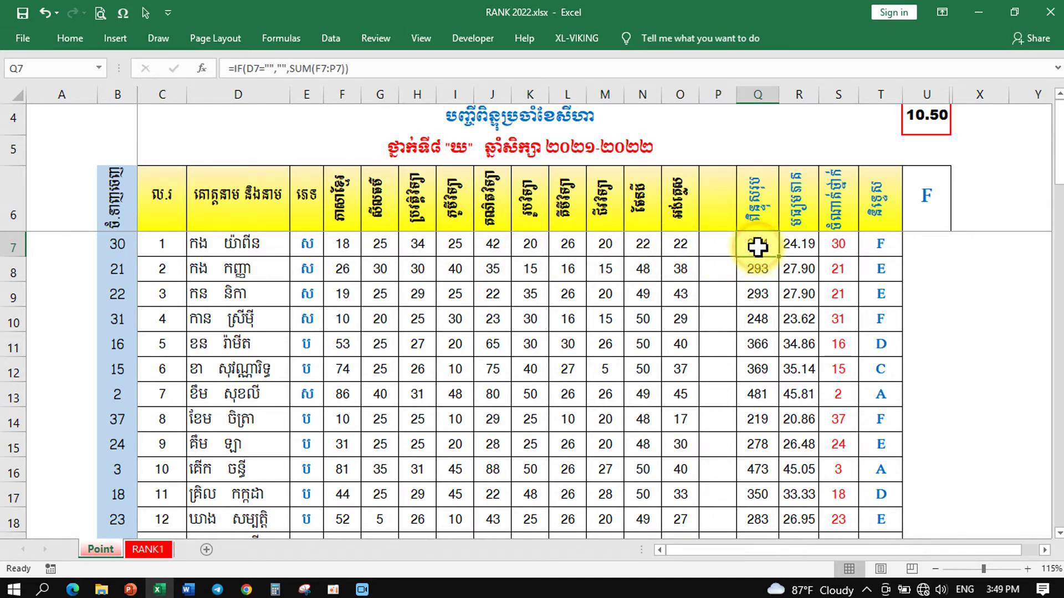
click(785, 244)
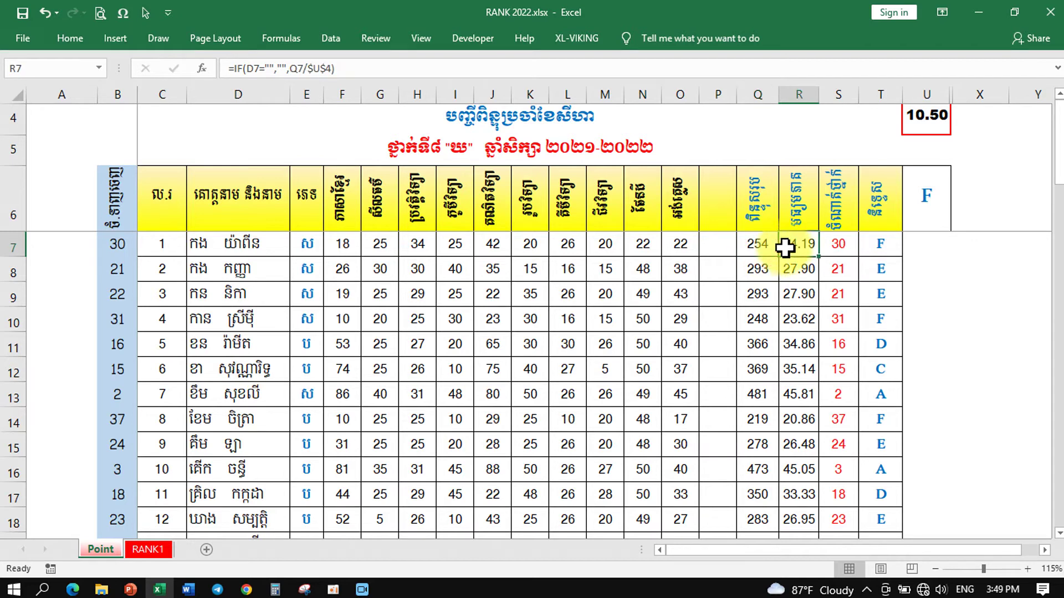
click(837, 242)
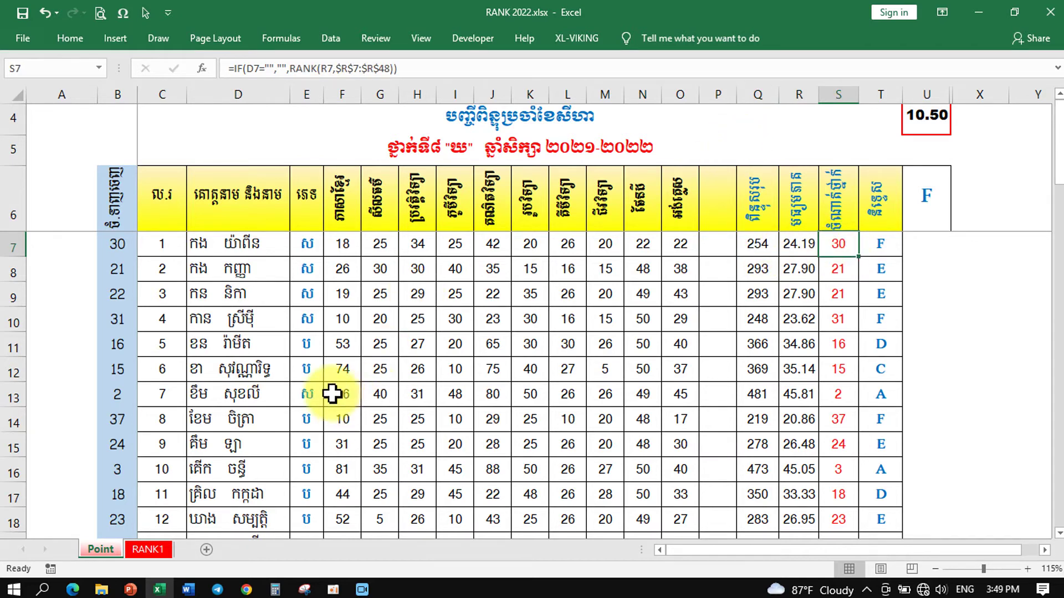
- Change the column index in RANK1's D5 lookup formula to 4 so it returns the gender
click(148, 549)
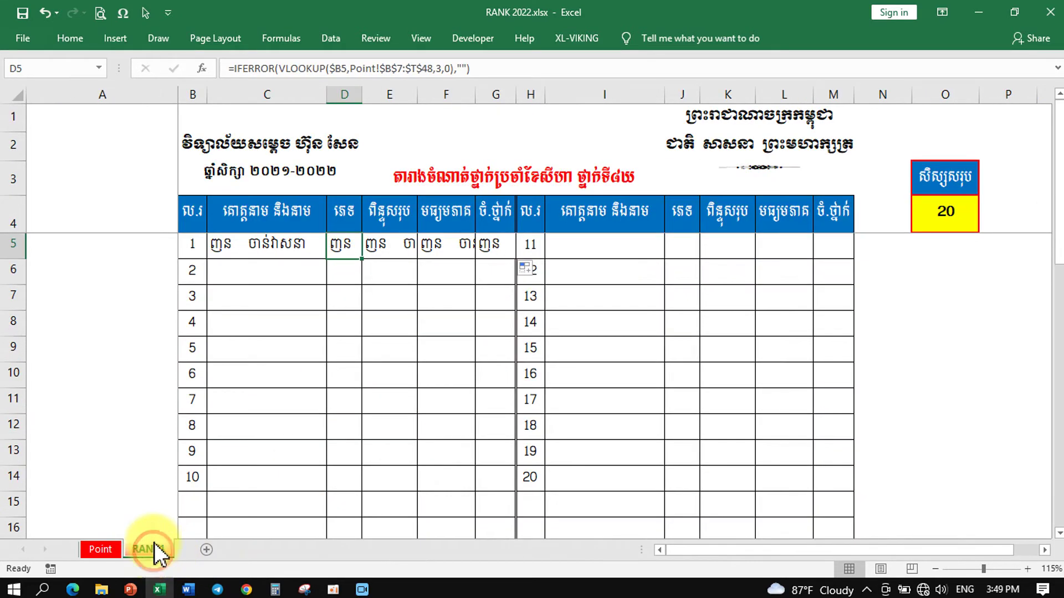
click(442, 68)
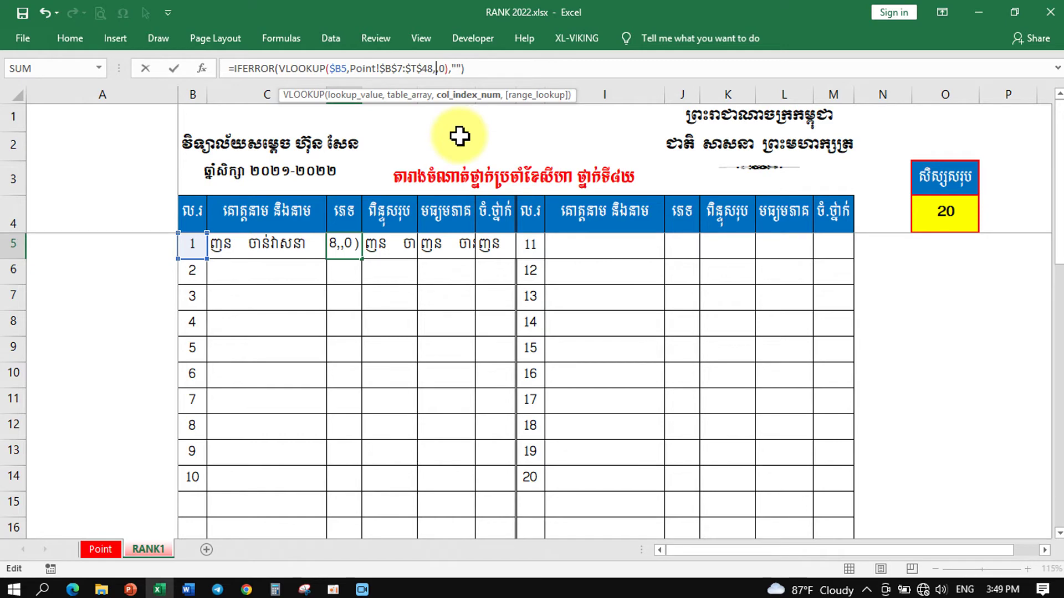
key(Tab)
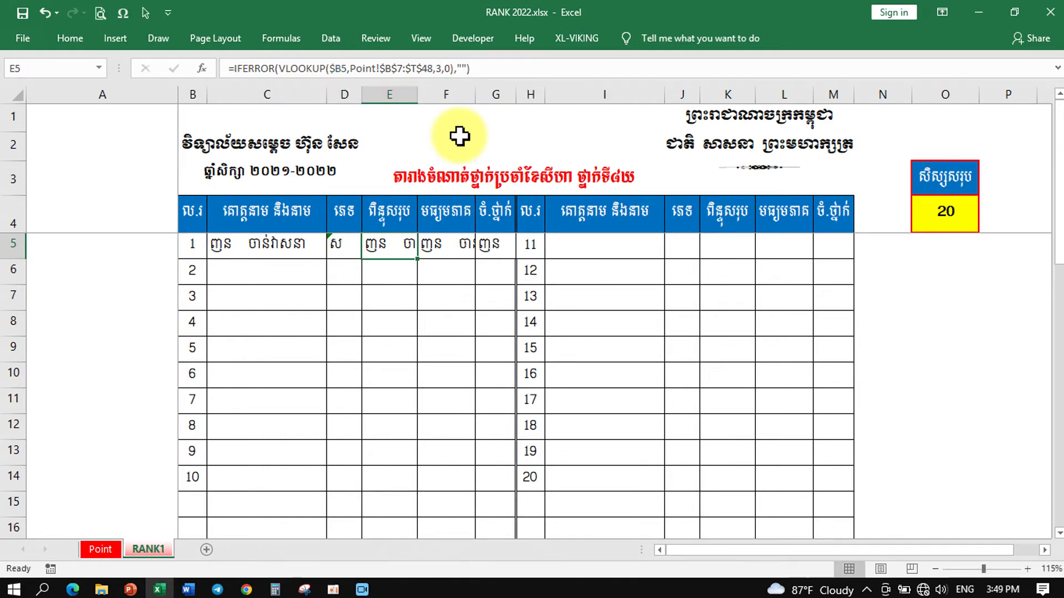
- Check the Point sheet's columns and set the column index in RANK1's E5 total score lookup to 16
click(100, 549)
click(148, 549)
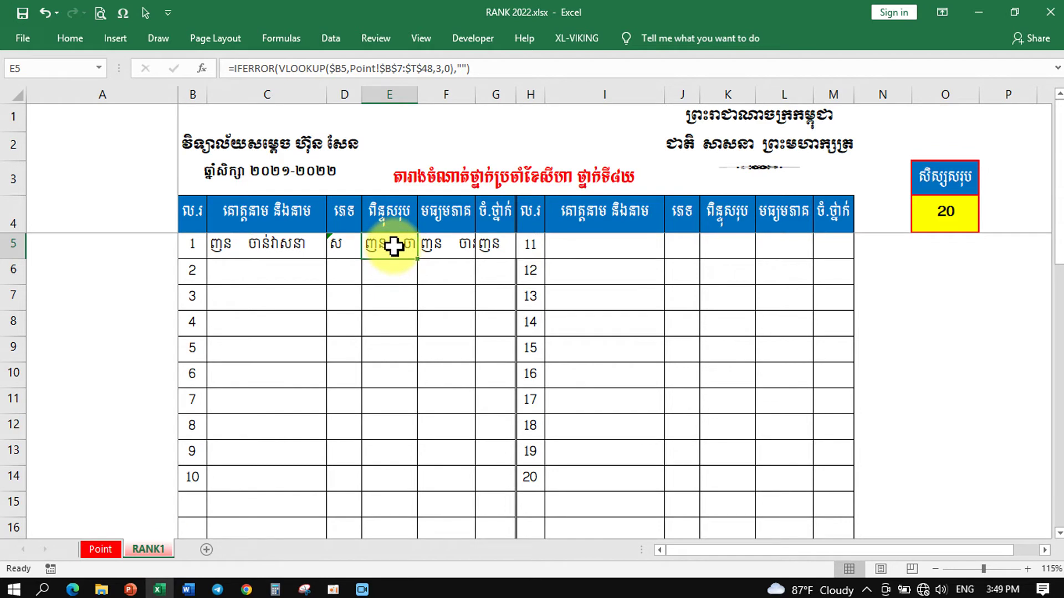
click(446, 66)
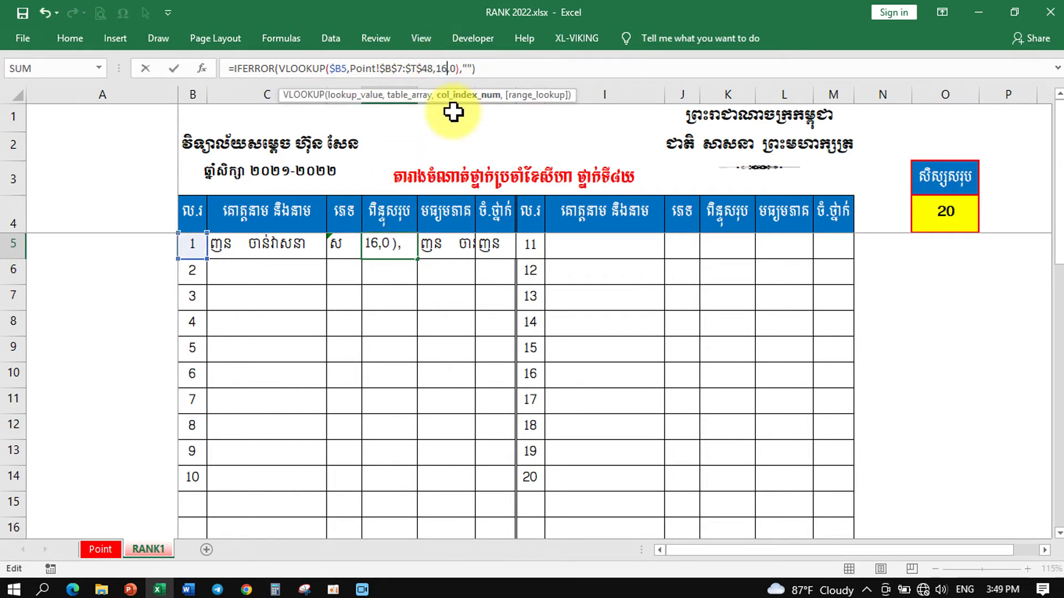
text(16)
key(Tab)
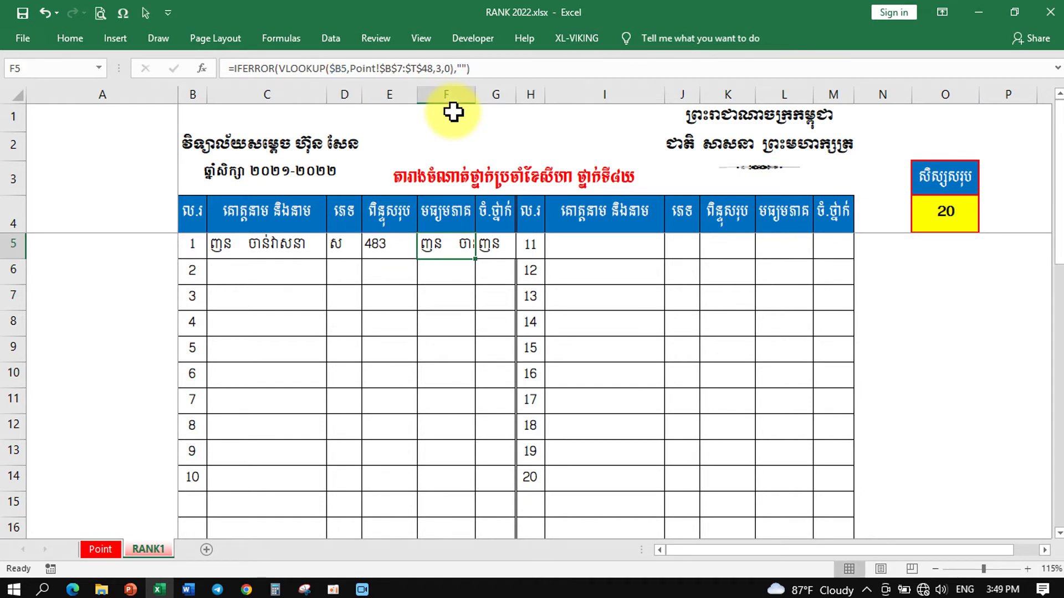
- Set the column index to 17 in F5's average lookup and to 18 in G5's rank lookup
click(445, 68)
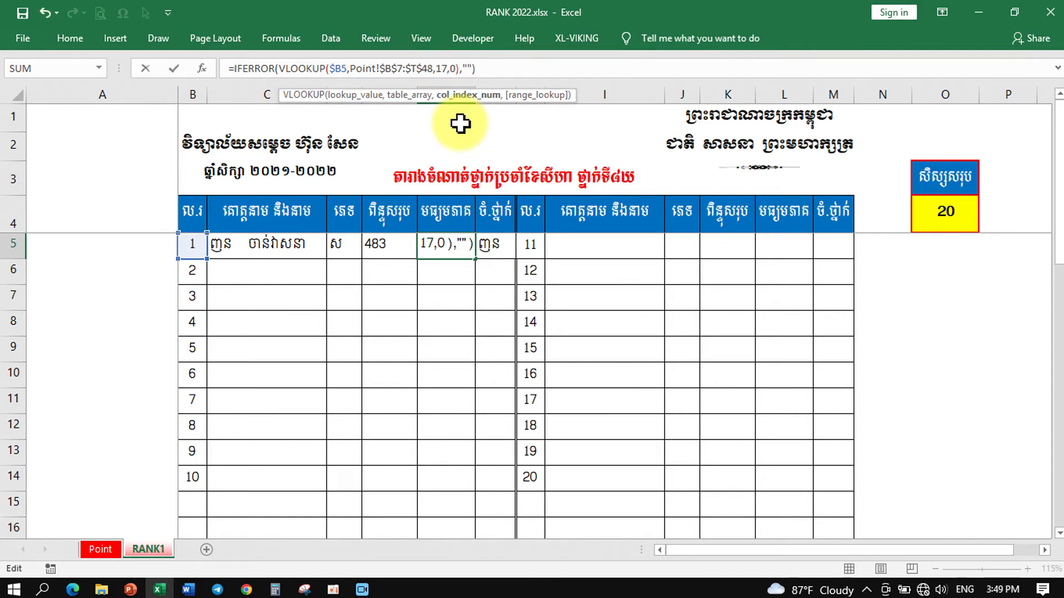
key(Tab)
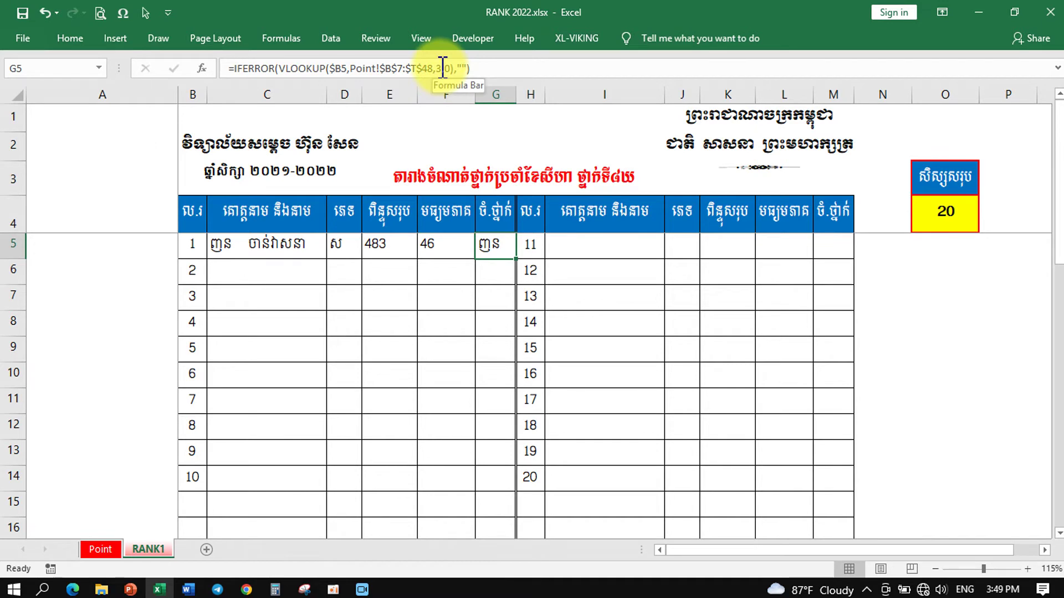
click(443, 68)
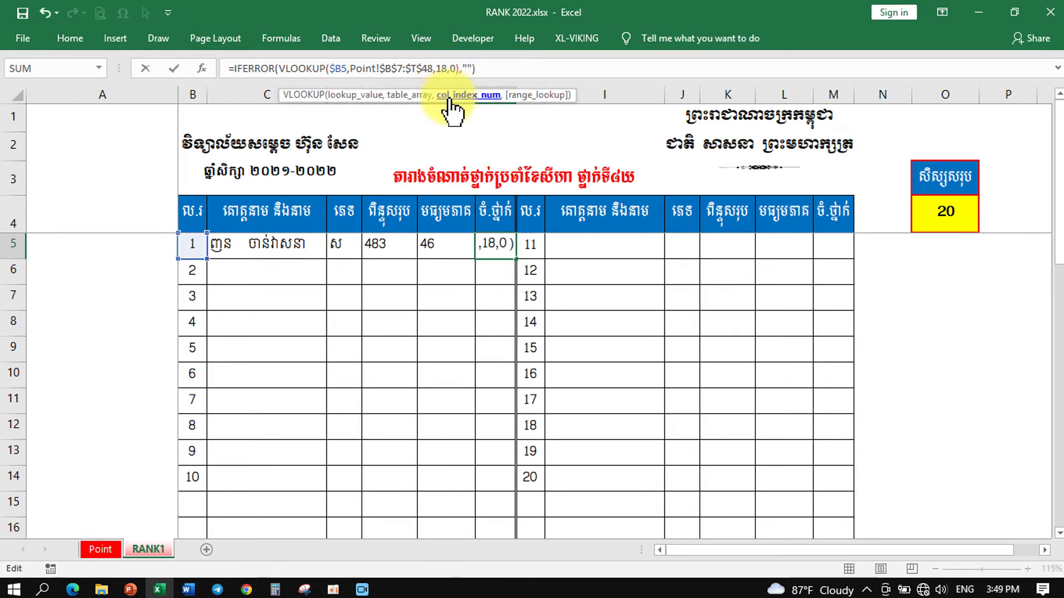
text(18)
key(Return)
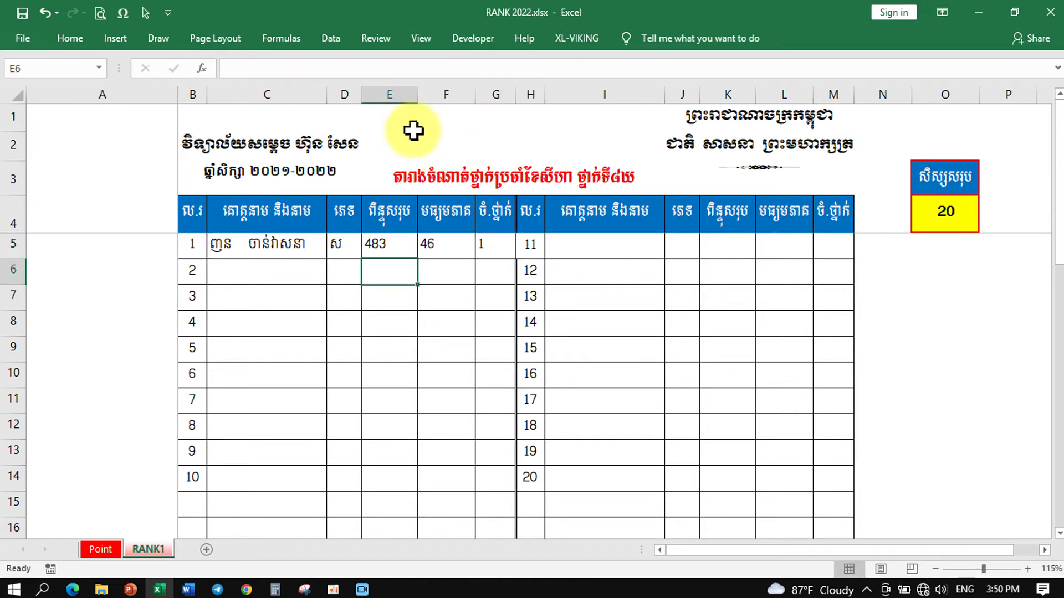
- Center the gender, total, average and rank cells D5:G5 horizontally
drag(341, 249, 487, 244)
click(74, 45)
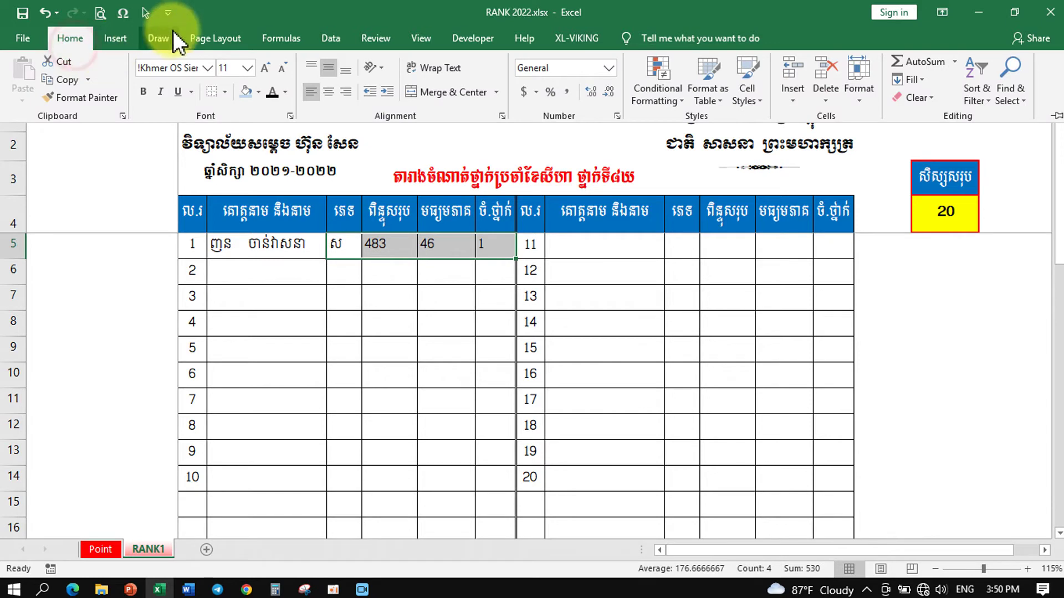
click(326, 91)
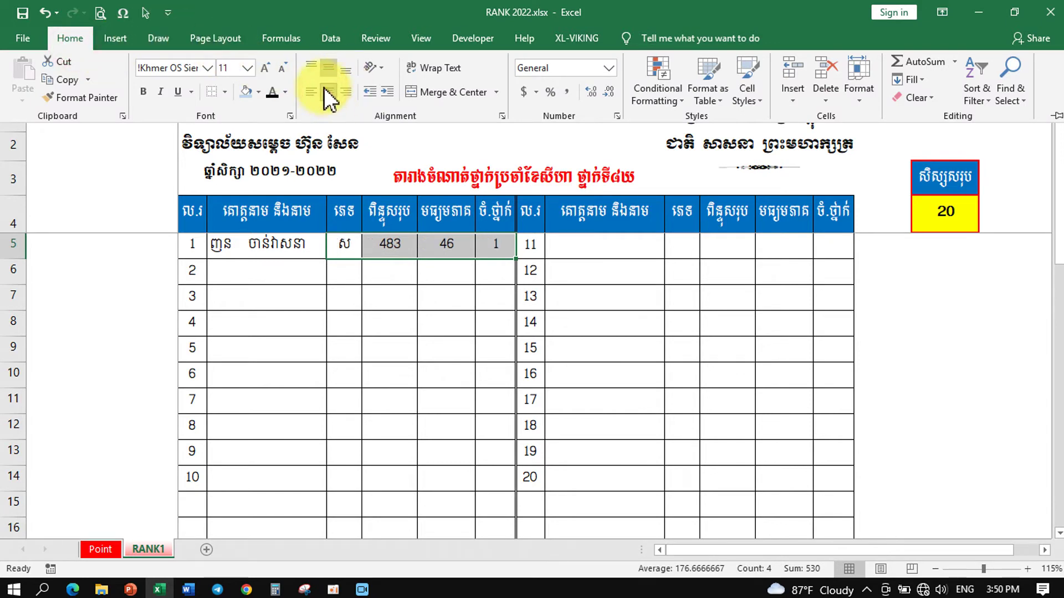
click(396, 272)
- Format the average in F5 to show two decimal places
click(447, 246)
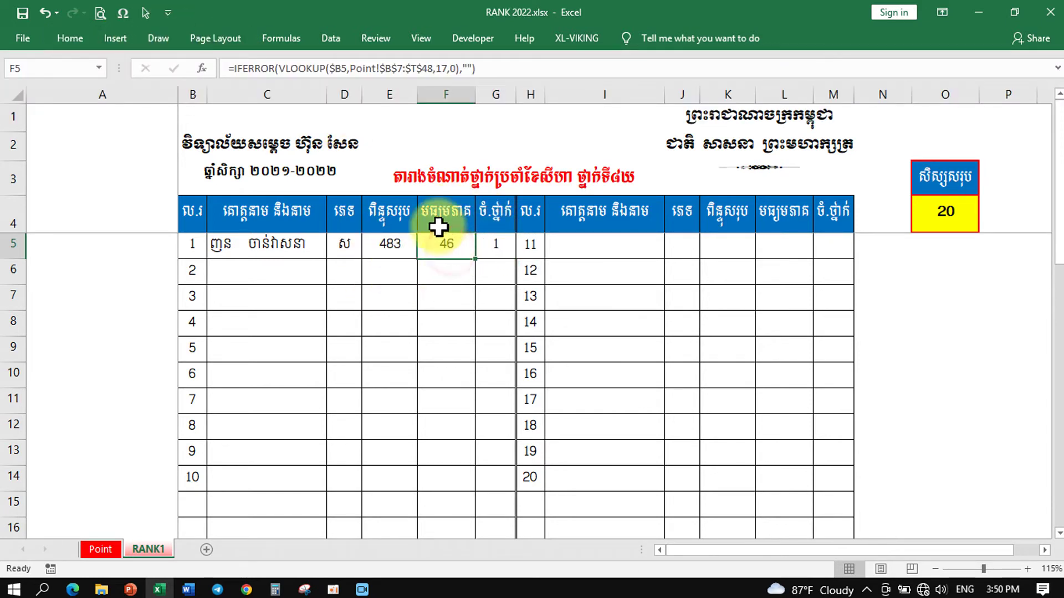
click(76, 40)
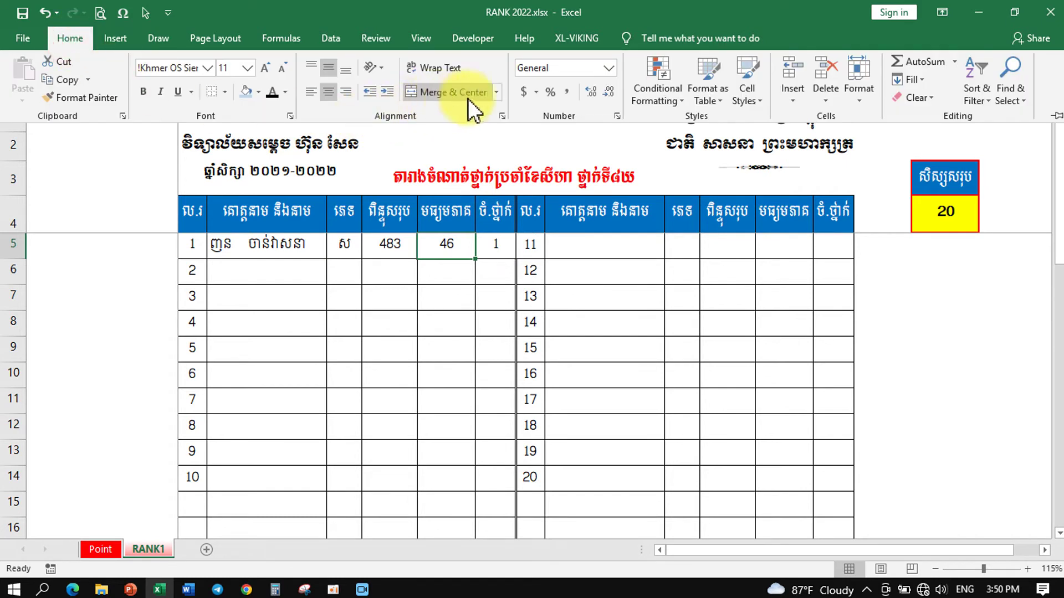
click(592, 94)
click(591, 95)
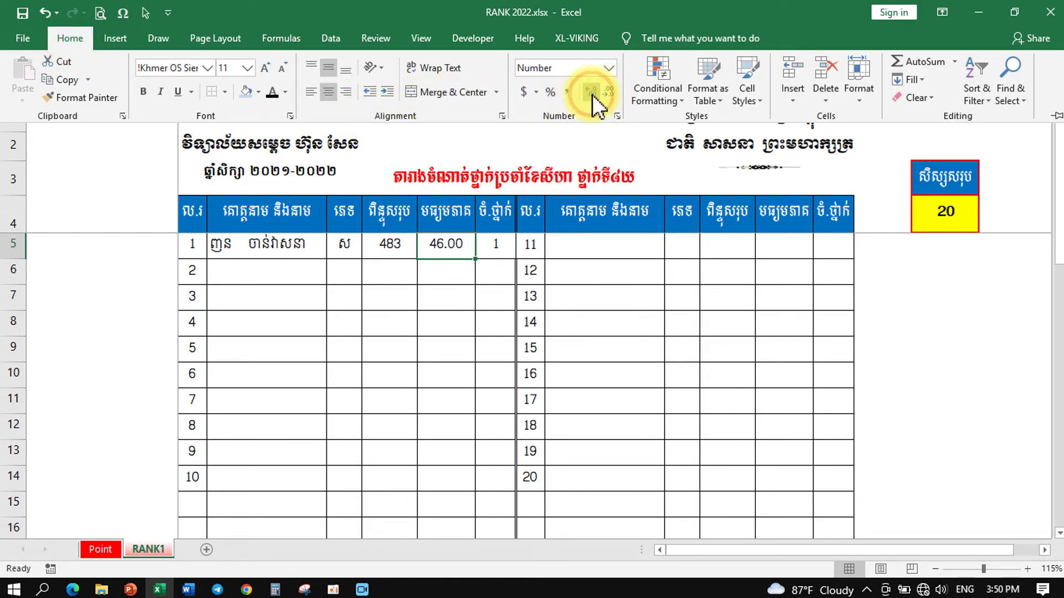
- Set the font color of the rank cell G5 to red
click(500, 246)
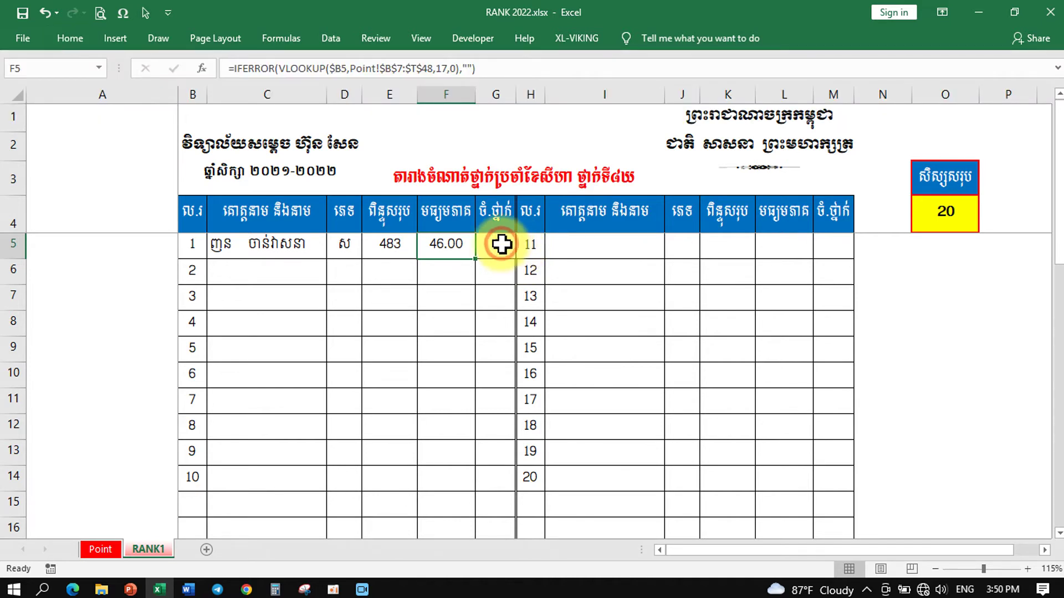
click(72, 39)
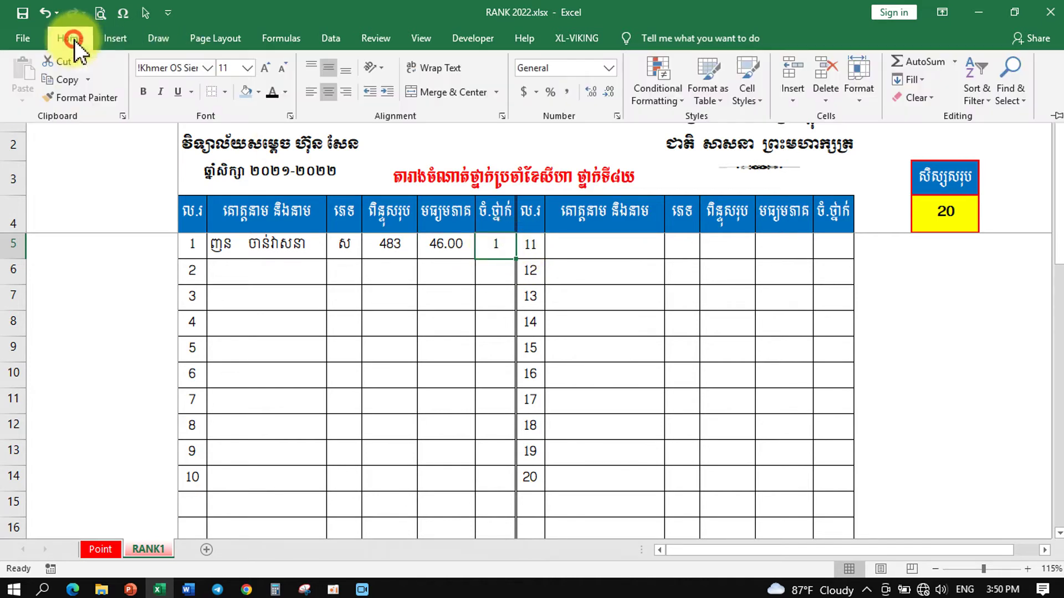
click(285, 92)
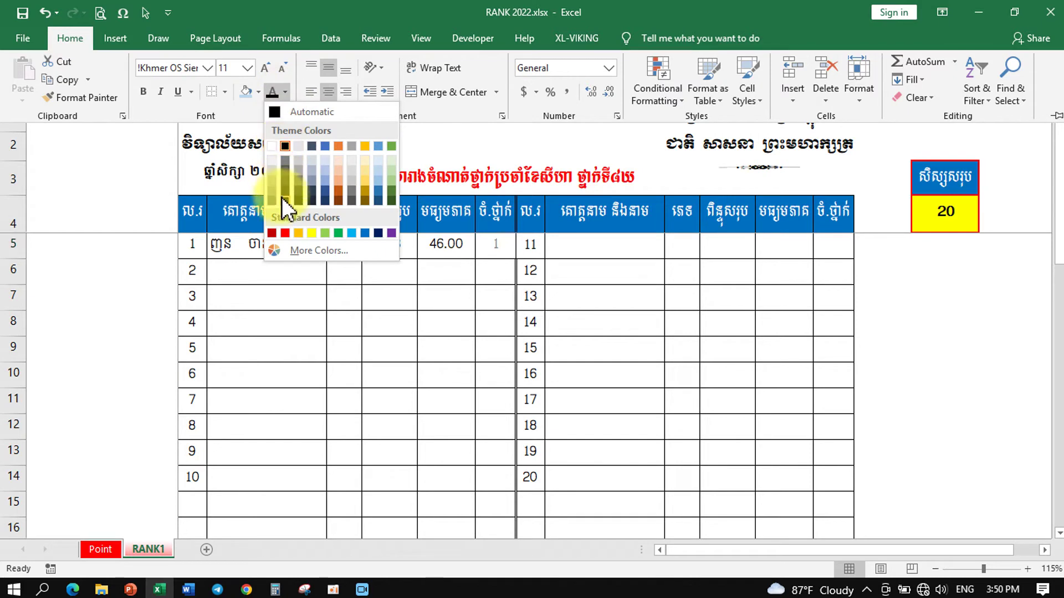
click(284, 233)
click(410, 324)
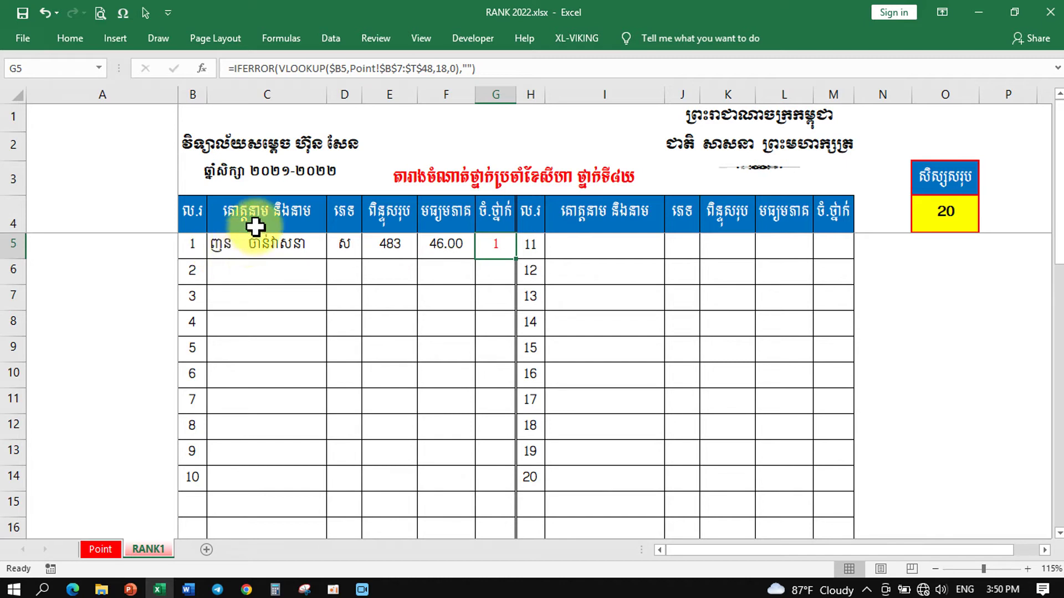
- Fill the lookup formulas of C5:G5 down to row 25 and review the filled rows
mouse_move(221, 242)
mouse_down()
mouse_move(513, 256)
mouse_move(513, 586)
mouse_move(508, 493)
mouse_up()
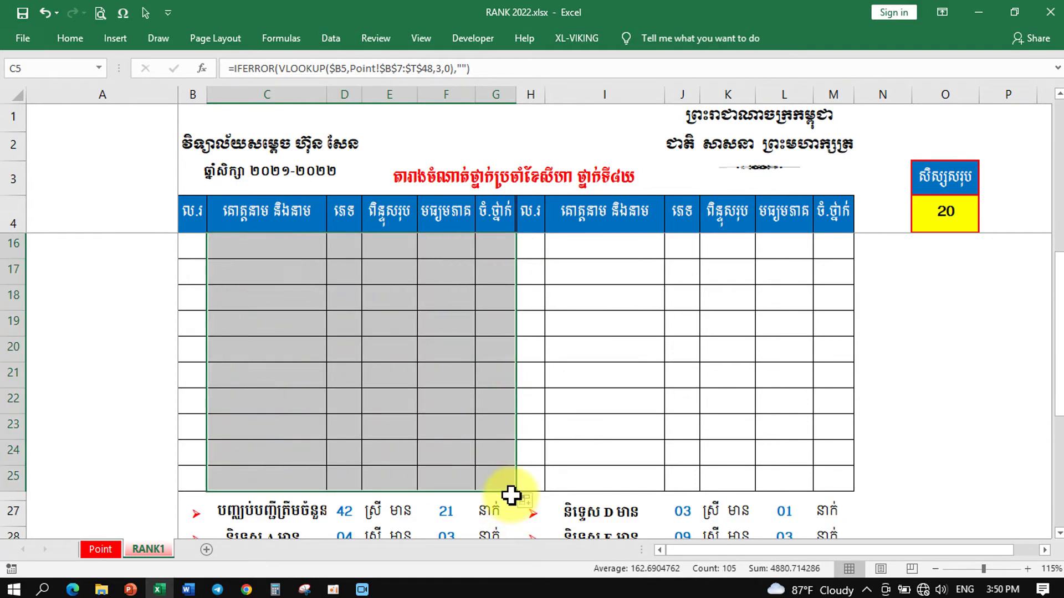
click(587, 397)
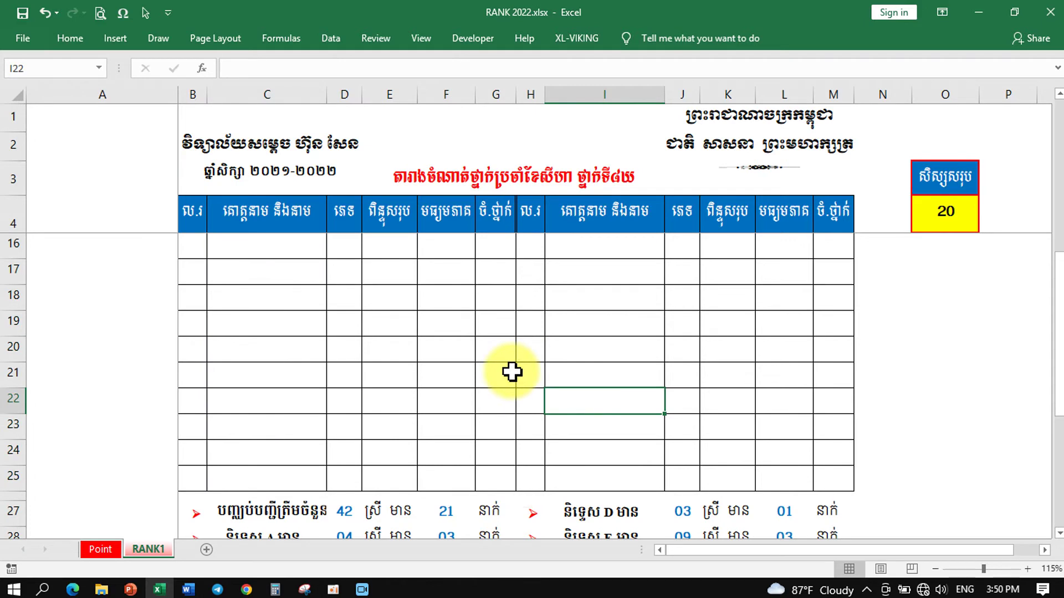
scroll(510, 370, up, 4)
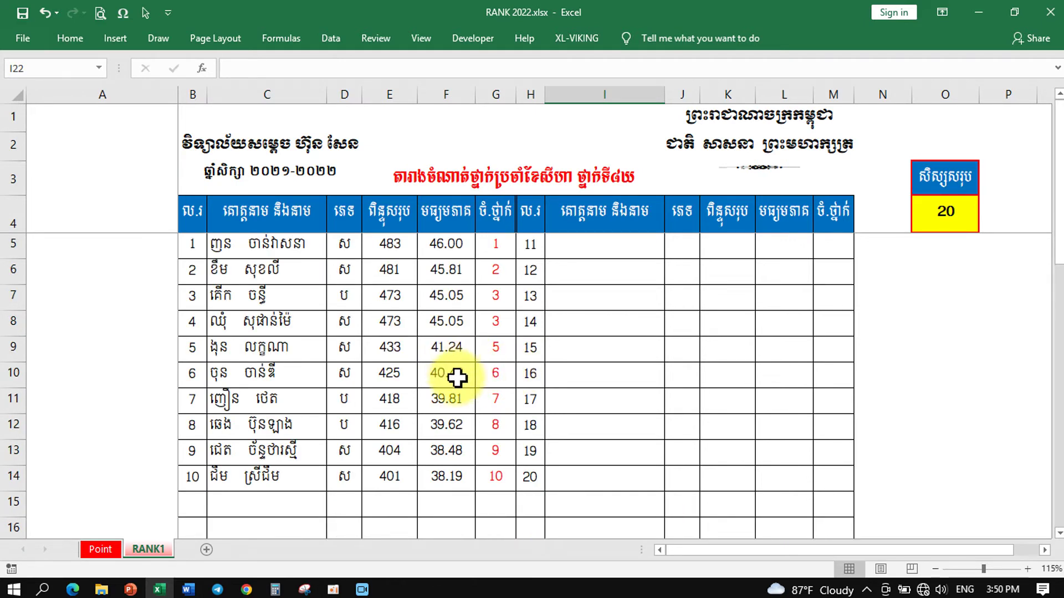
scroll(457, 377, down, 1)
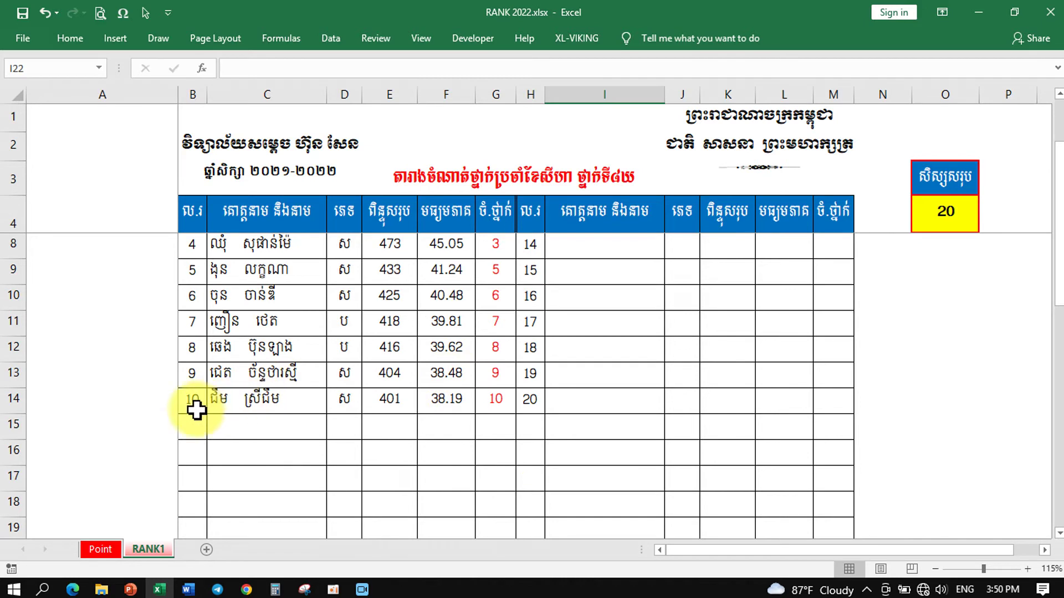
scroll(231, 363, up, 1)
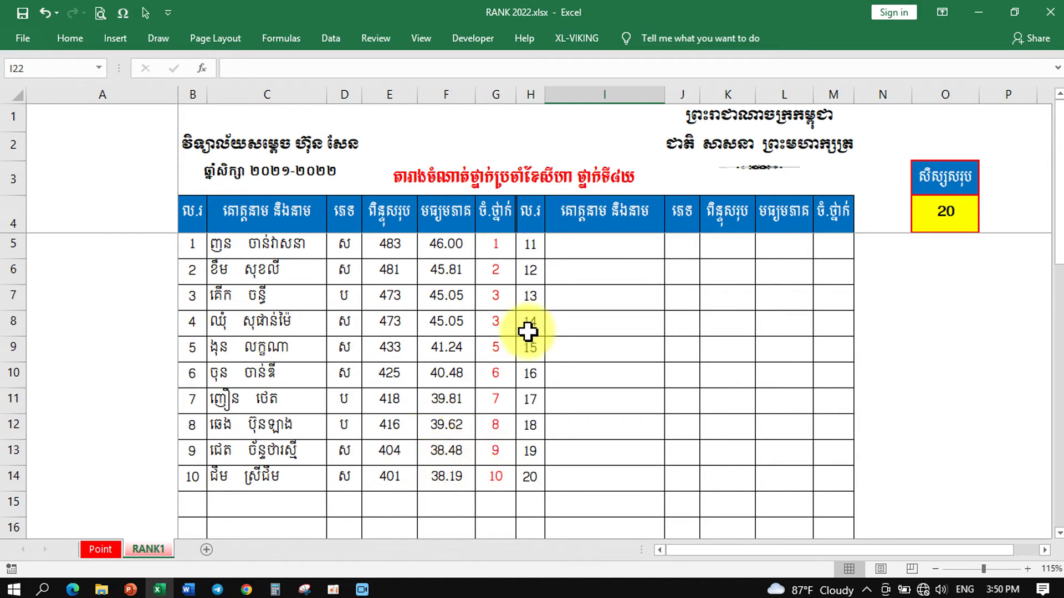
- Copy the lookup formulas of C5:G5 into I5:M5 in the second half of the table
drag(572, 246, 819, 256)
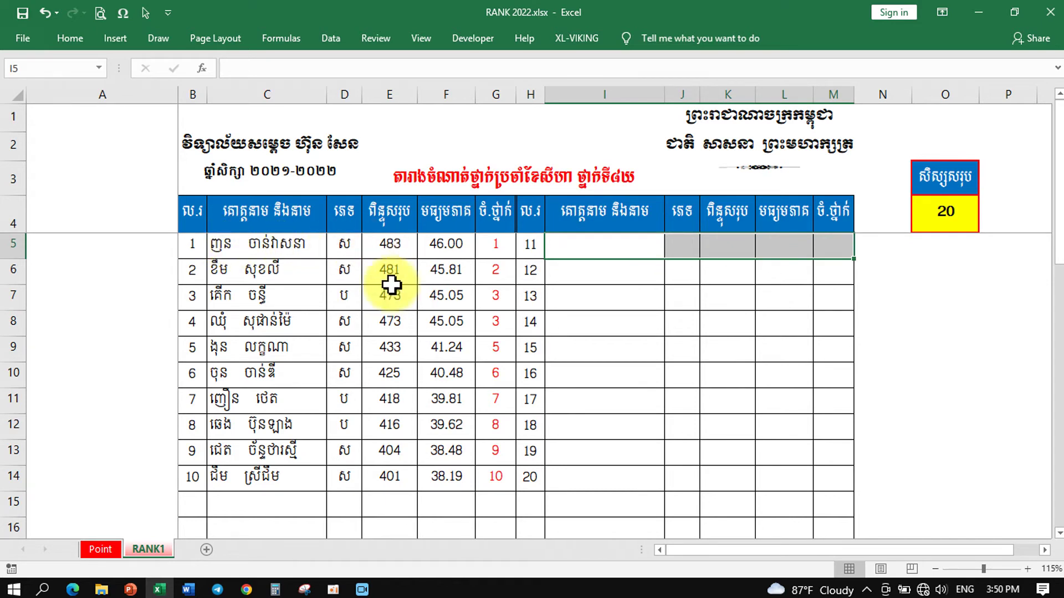
drag(221, 246, 498, 245)
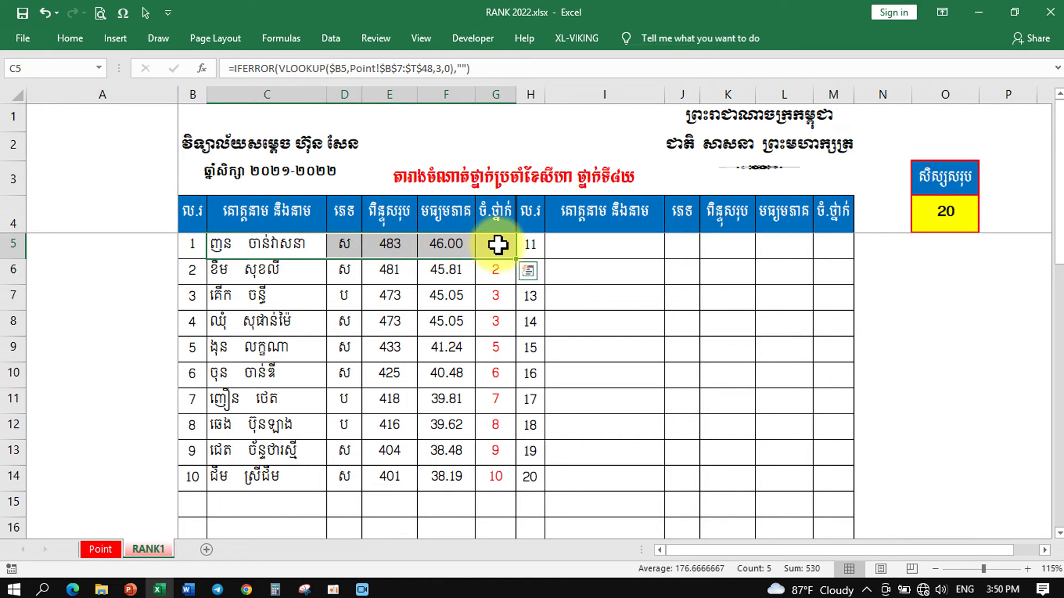
key(ctrl+c)
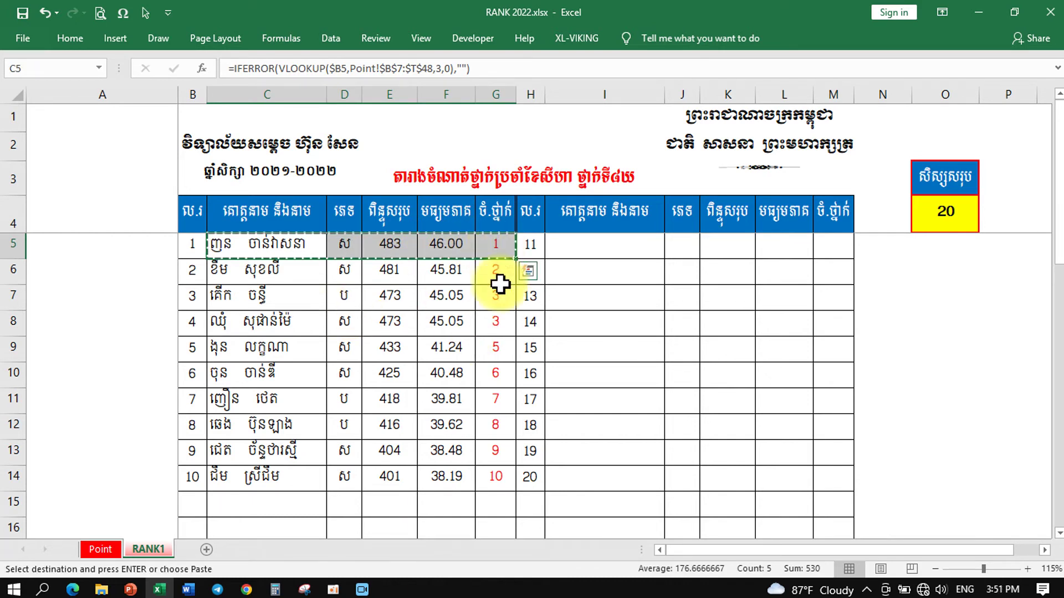
click(583, 247)
key(ctrl+v)
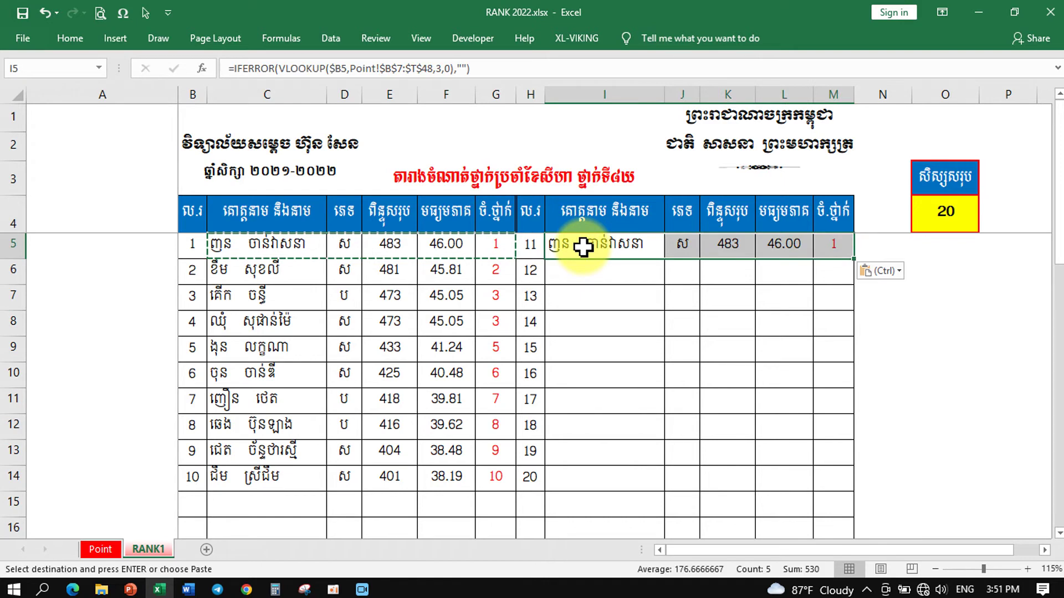
- Change the lookup value in I5's formula to $H5 so it uses the second half's numbering column
click(626, 296)
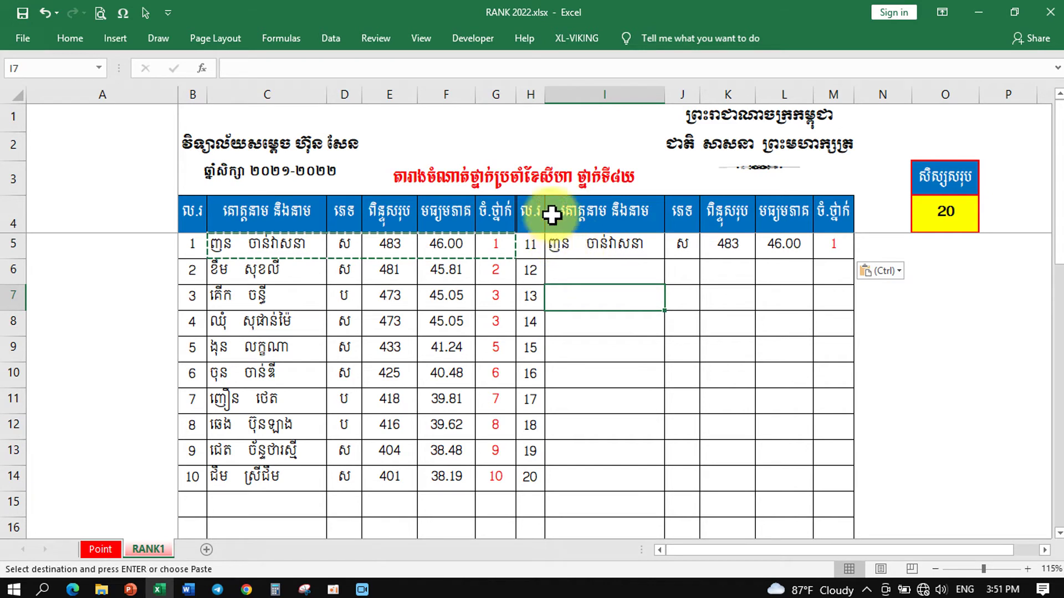
click(531, 246)
click(532, 104)
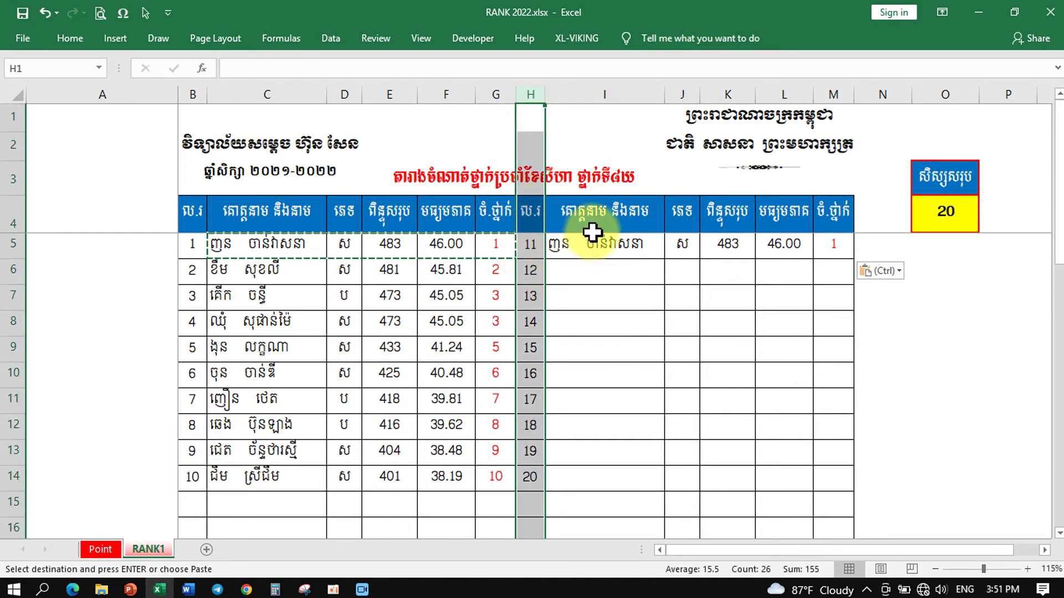
click(593, 249)
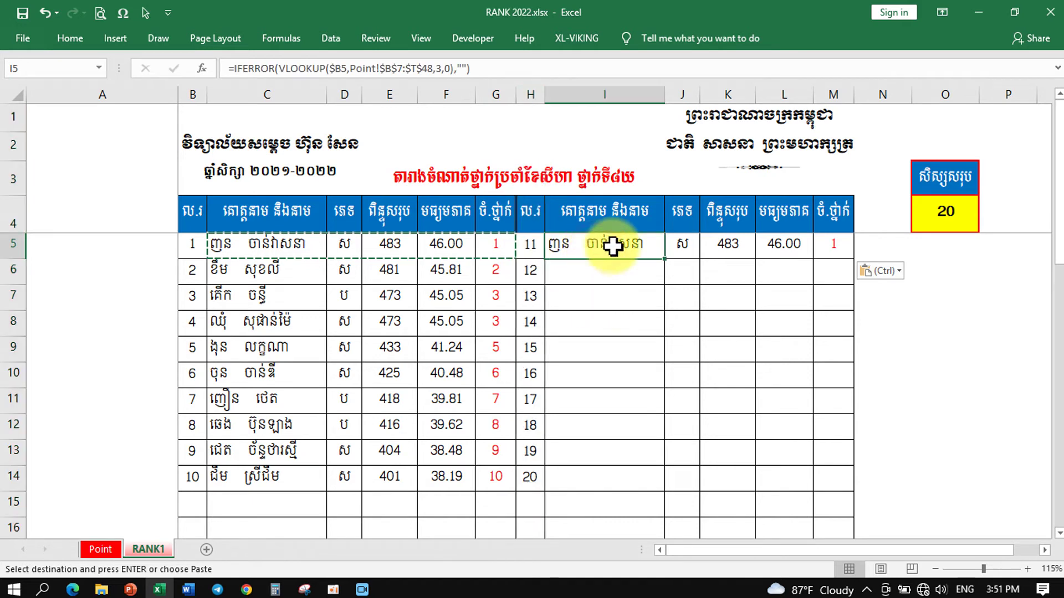
click(345, 68)
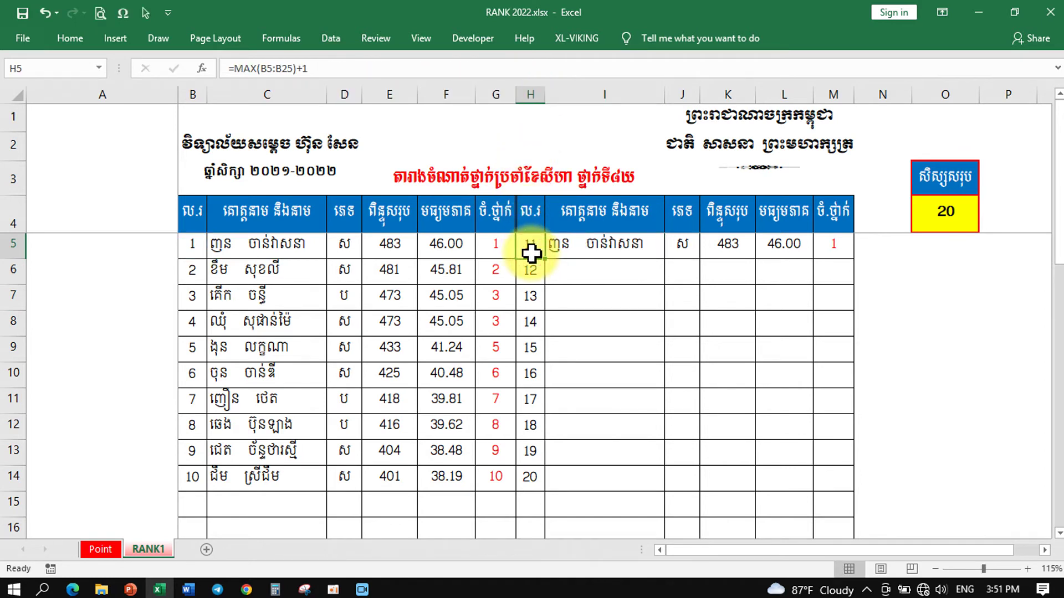
click(592, 244)
click(341, 68)
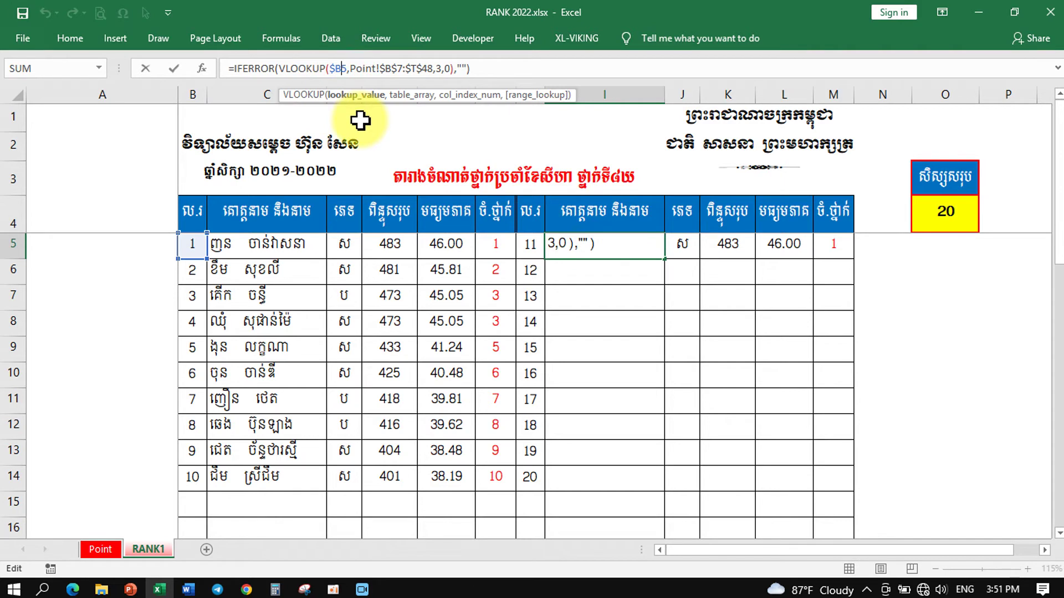
key(BackSpace)
text(h)
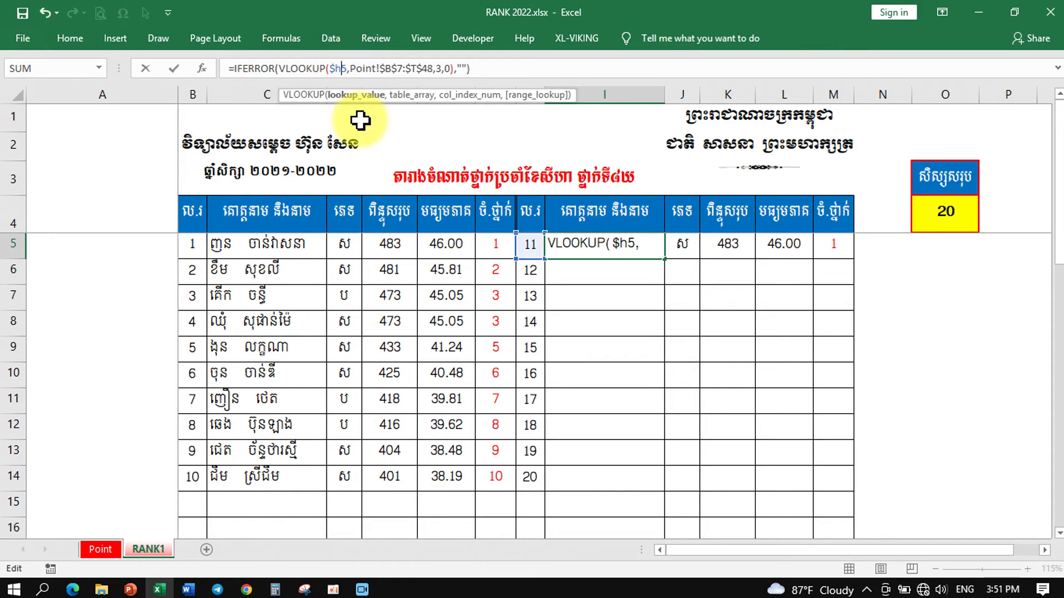
key(Tab)
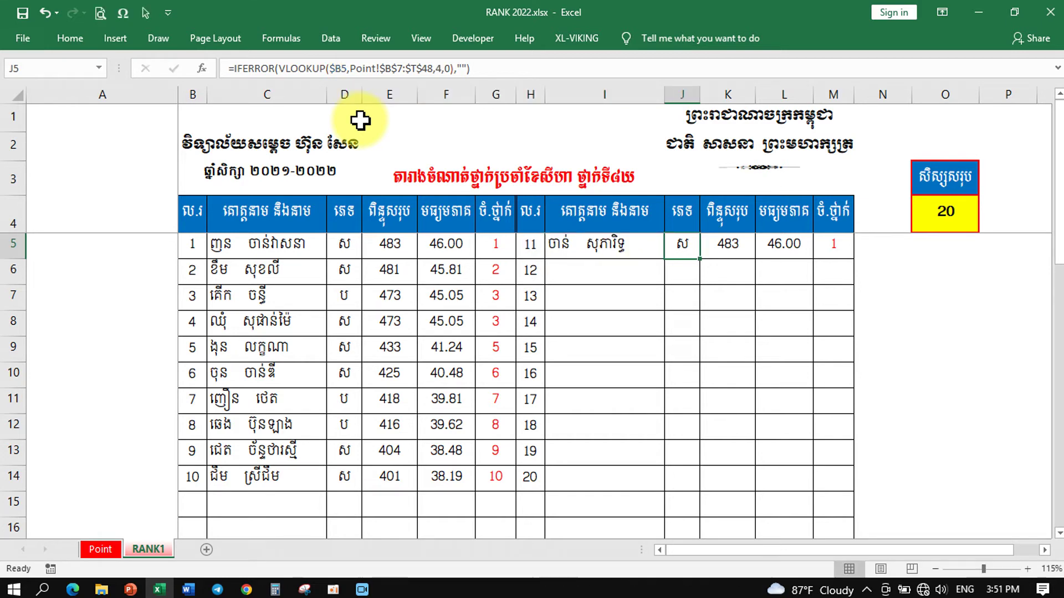
- Change the lookup value in J5's gender formula to $H5
click(342, 68)
key(BackSpace)
text(h)
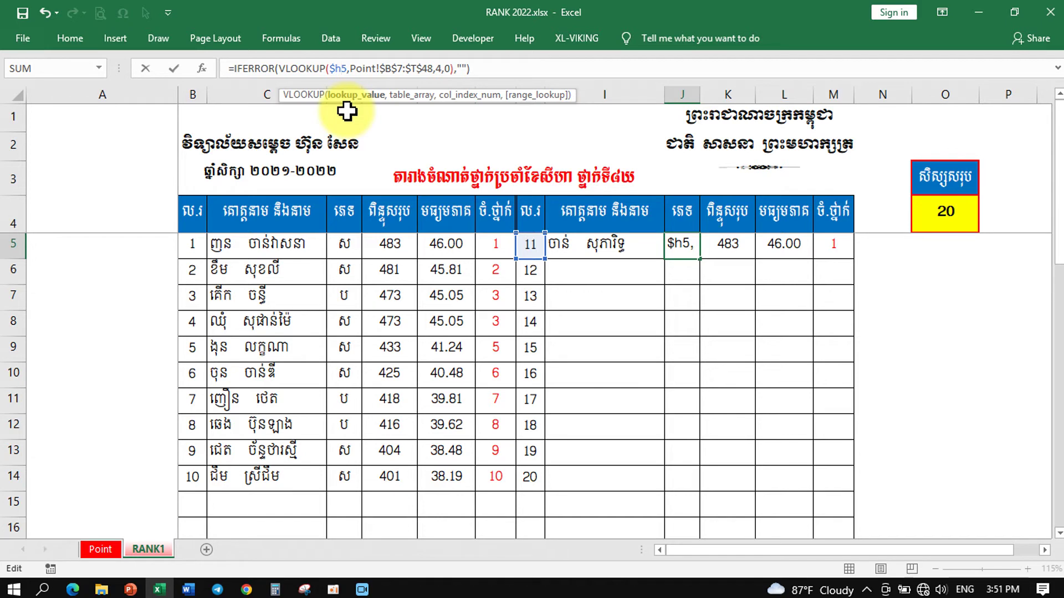
key(Tab)
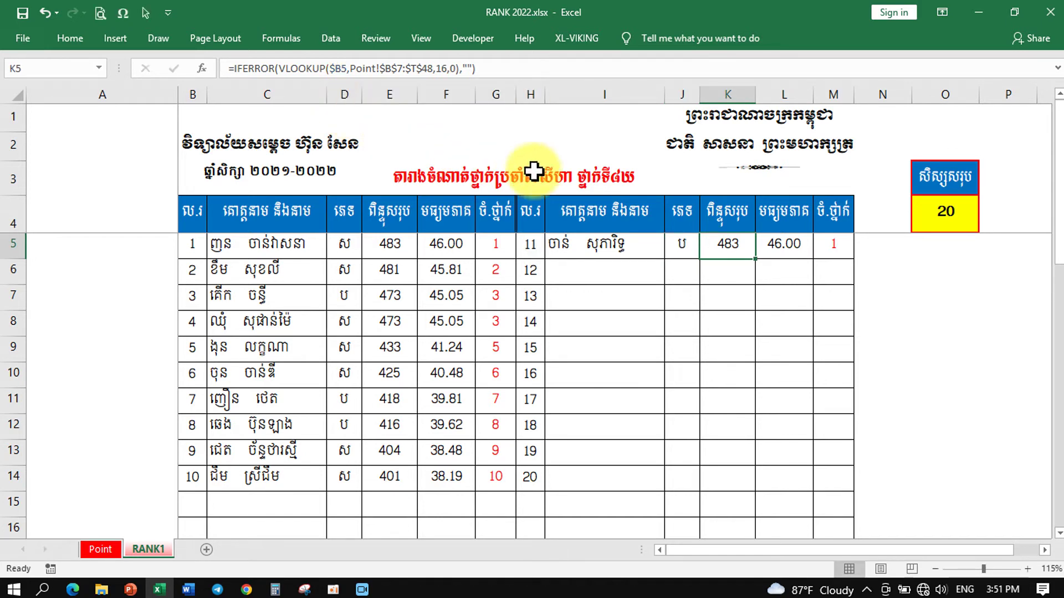
- Change the start of the lookup range in K5's formula to Point!$H$7
click(392, 68)
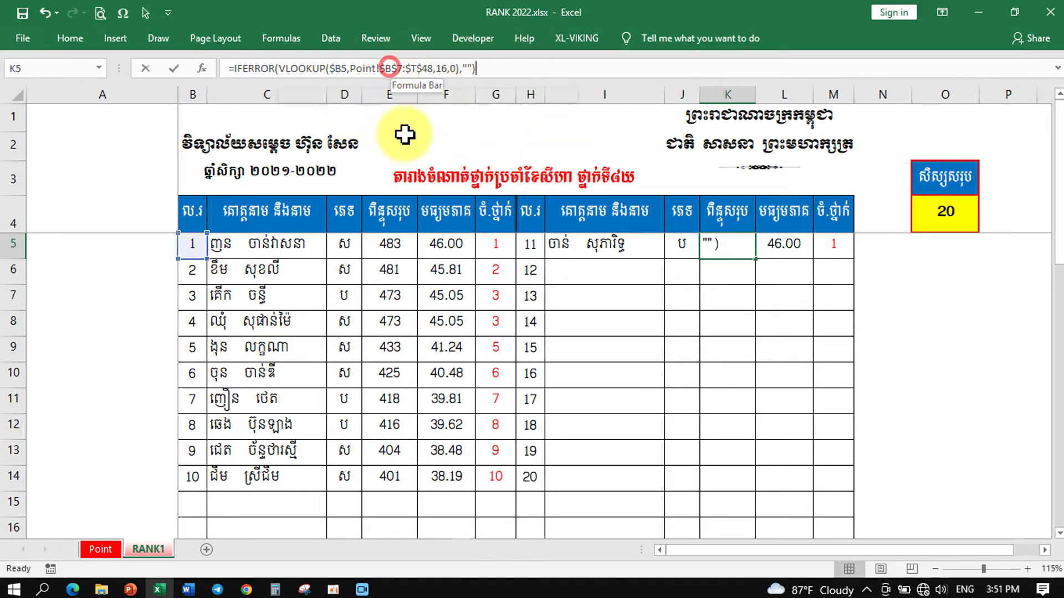
key(BackSpace)
text(h)
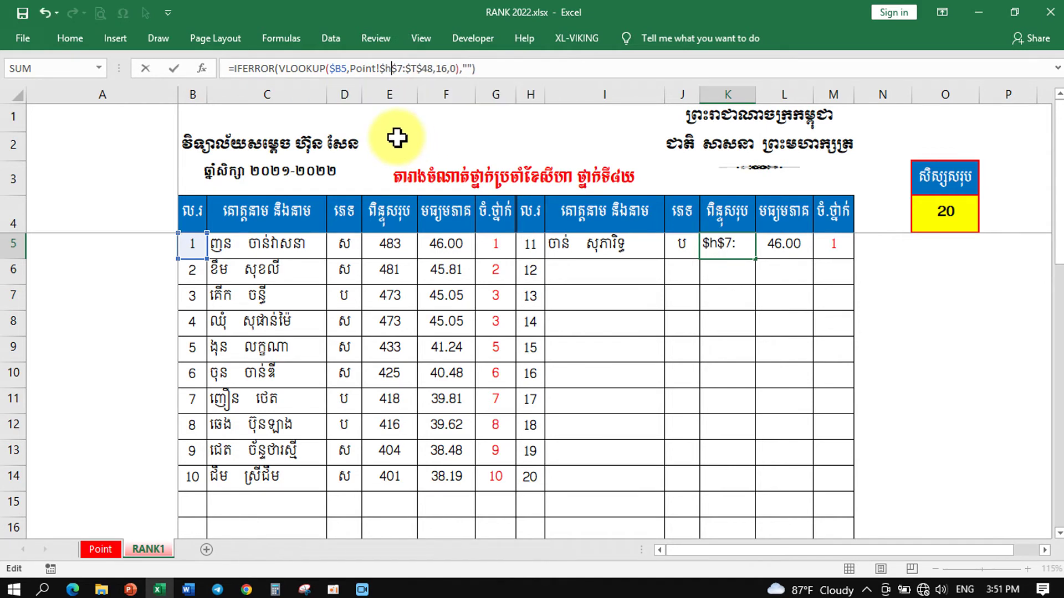
key(Tab)
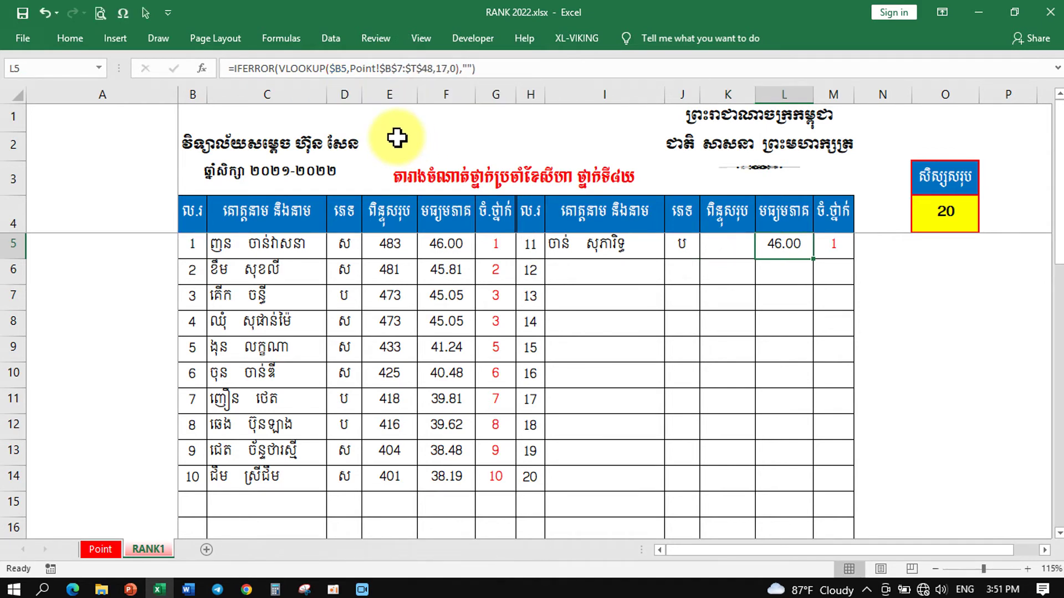
- Change the lookup value in K5's total score formula to $H5
click(717, 260)
click(730, 253)
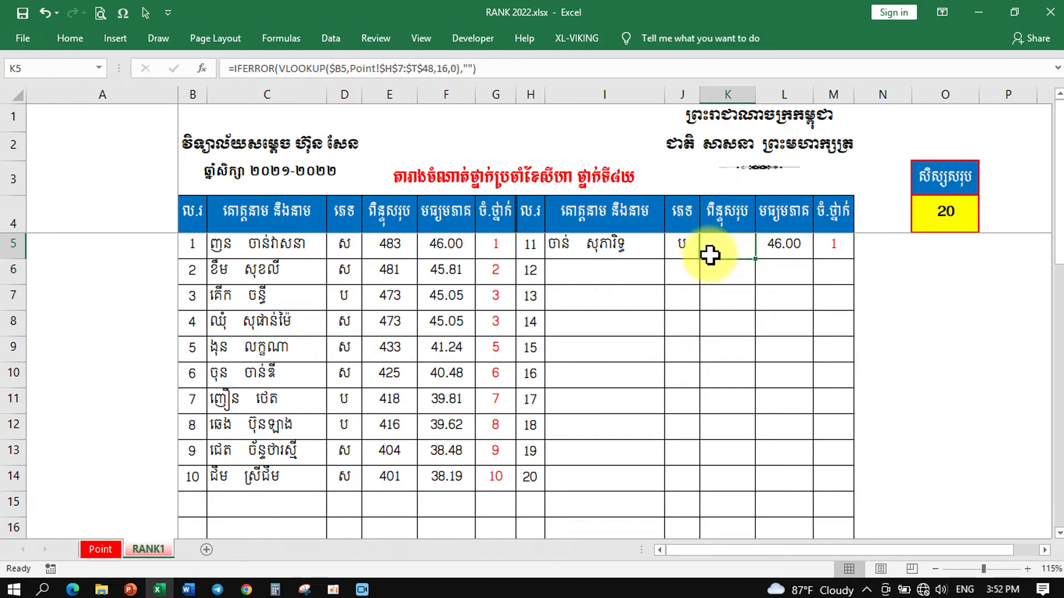
click(339, 68)
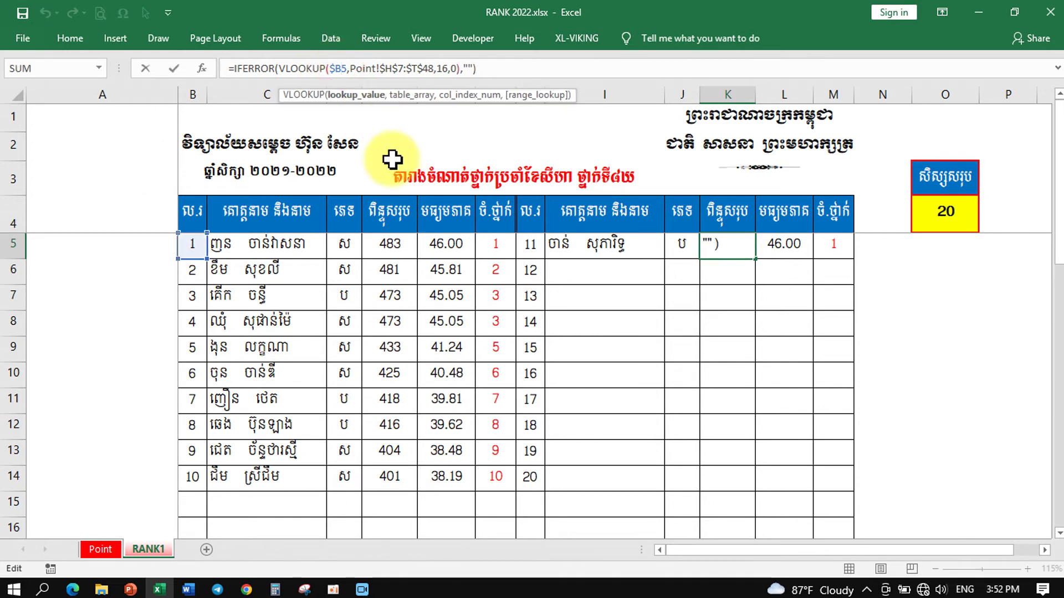
key(BackSpace)
text(h)
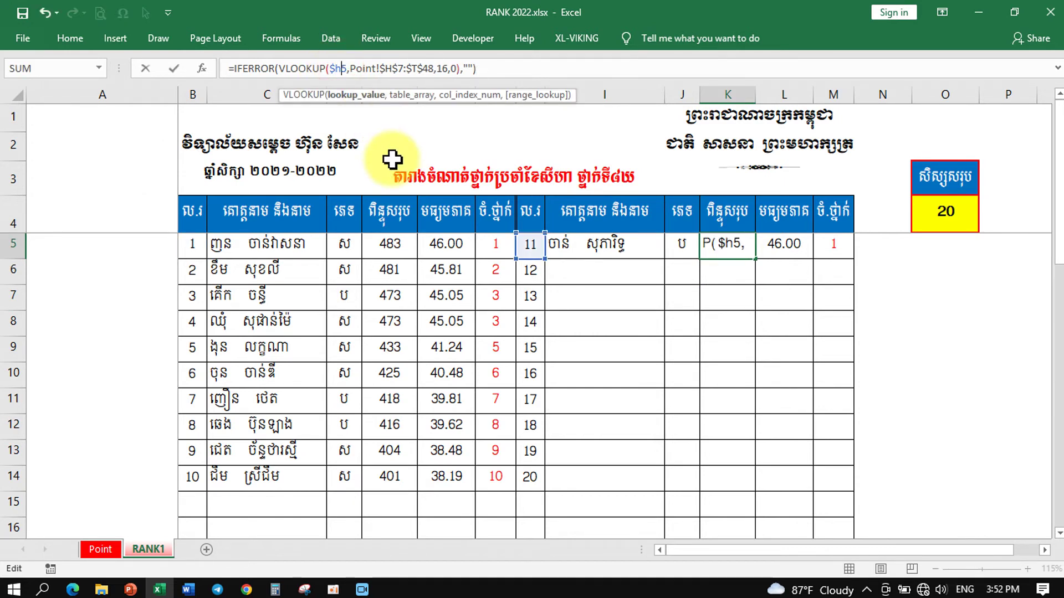
key(Tab)
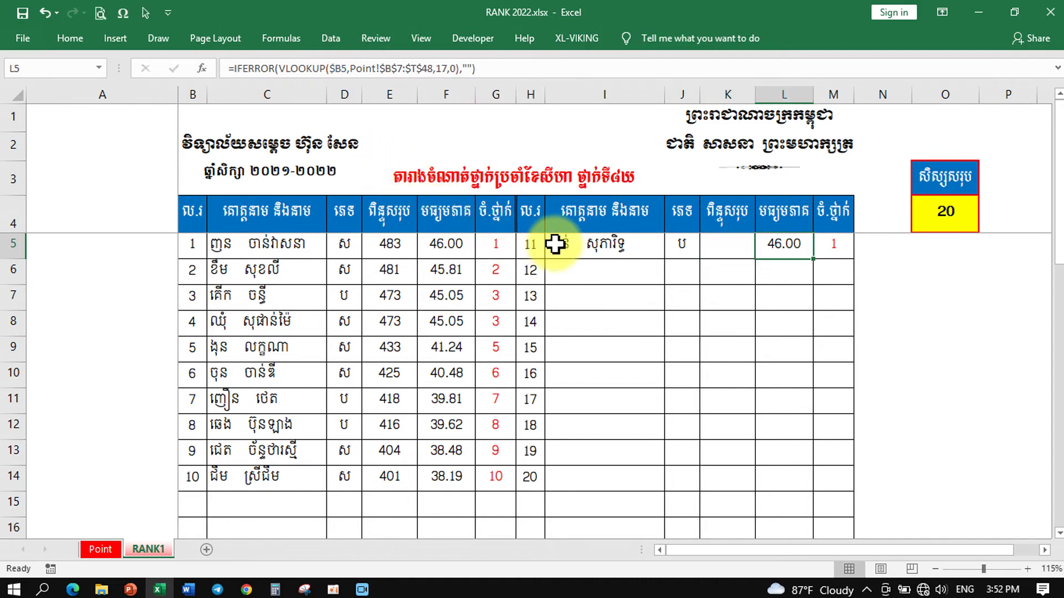
click(737, 241)
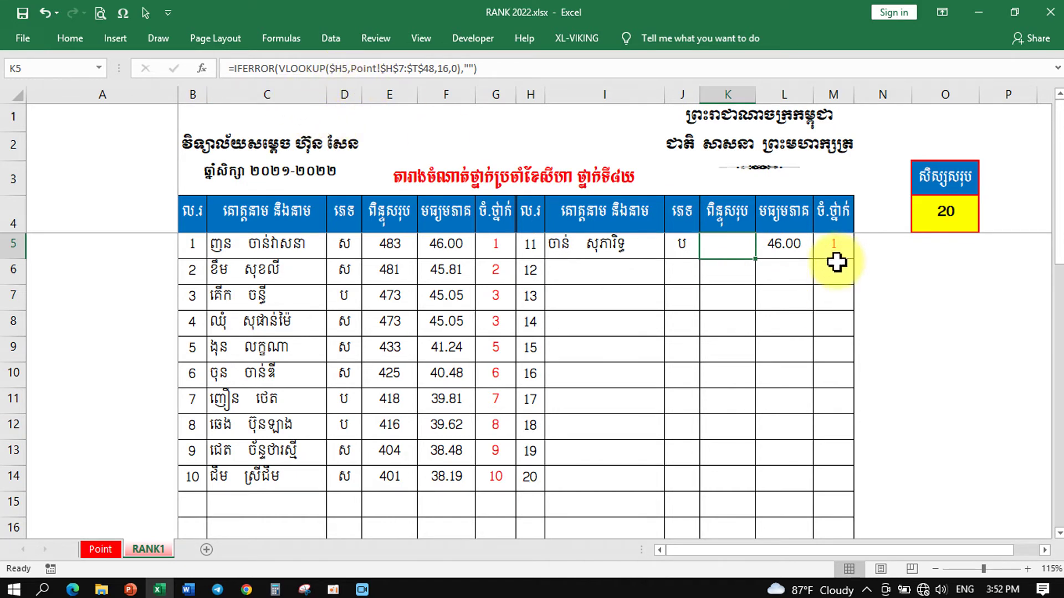
- Change the lookup value in L5's average formula to $H5
click(796, 245)
key(F2)
click(342, 68)
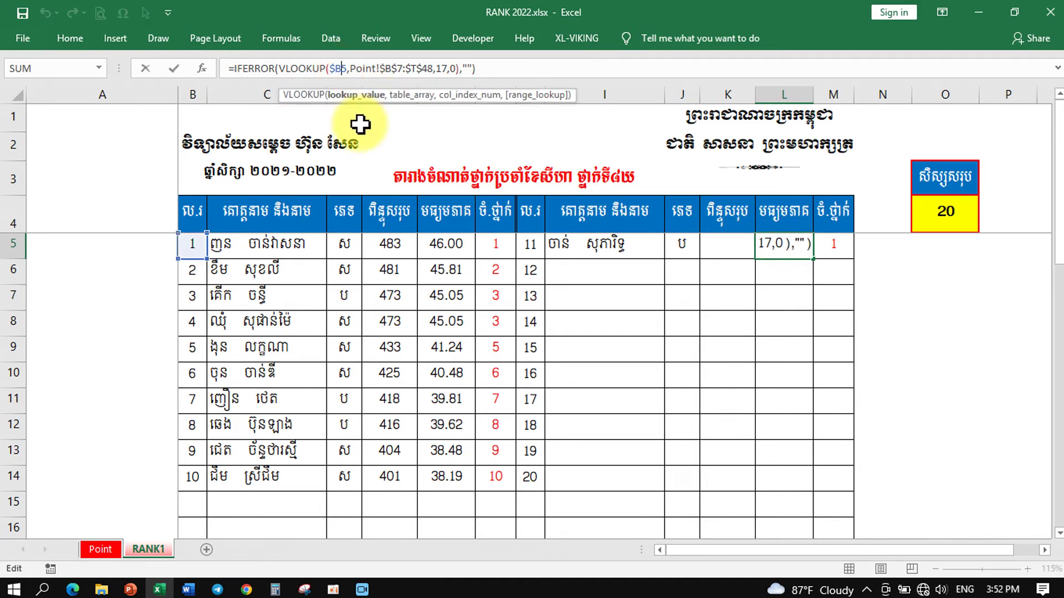
key(BackSpace)
text(h)
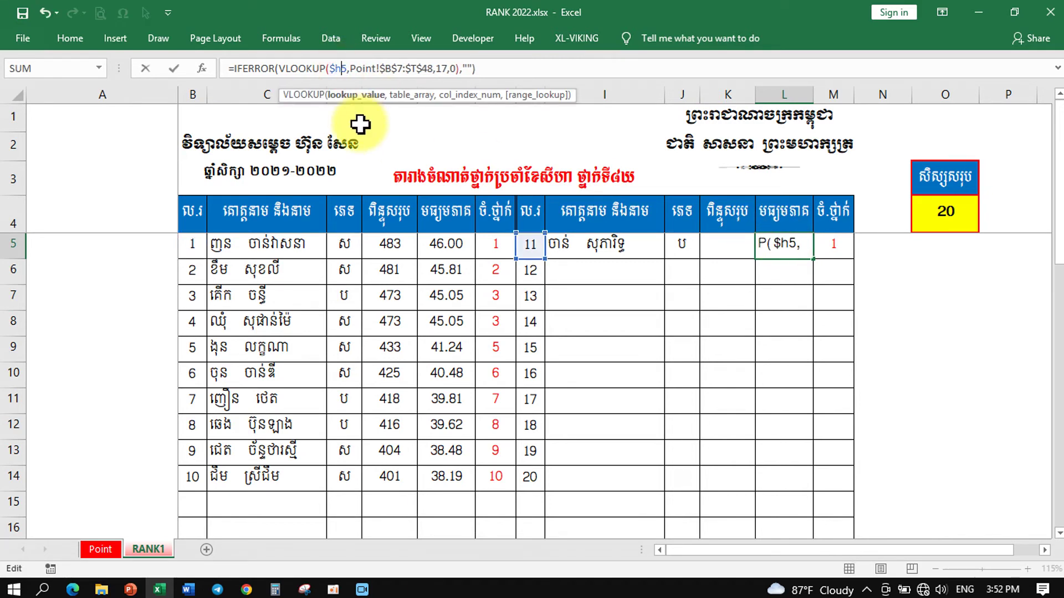
key(Tab)
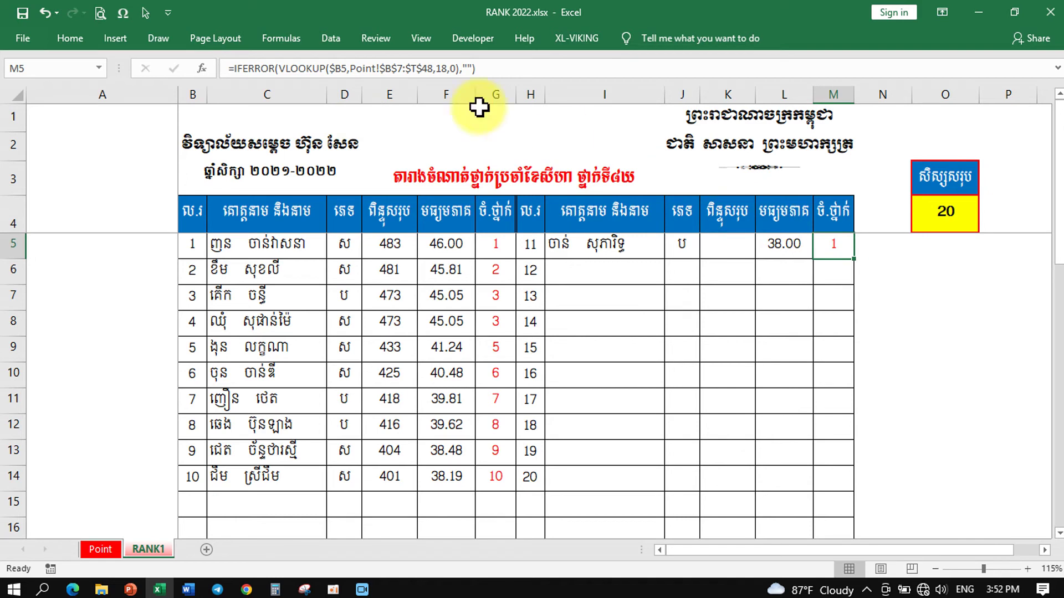
- Change the lookup value in M5's rank formula to $H5
click(341, 68)
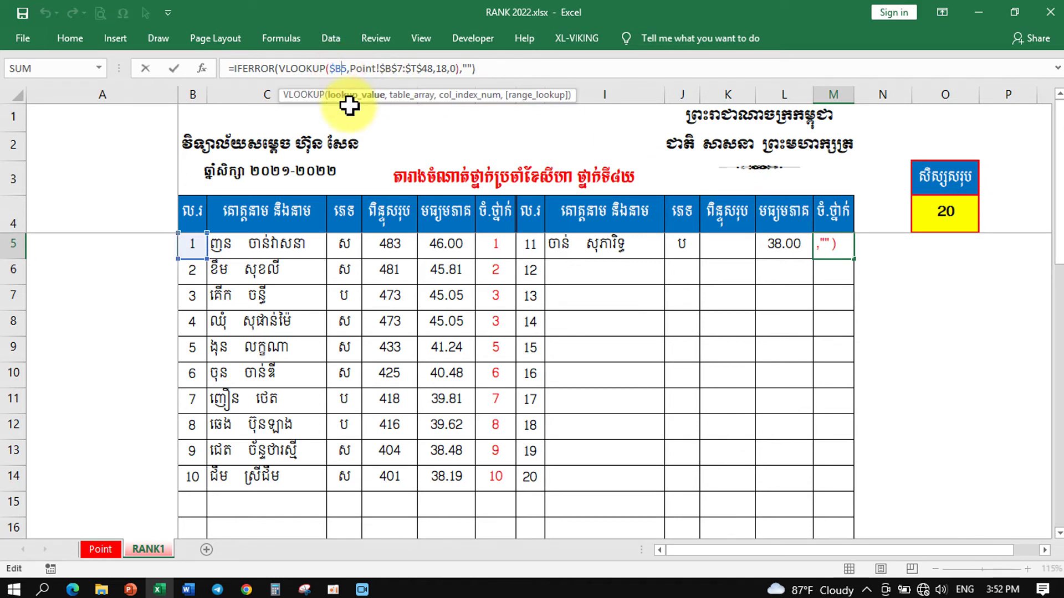
key(BackSpace)
text(h)
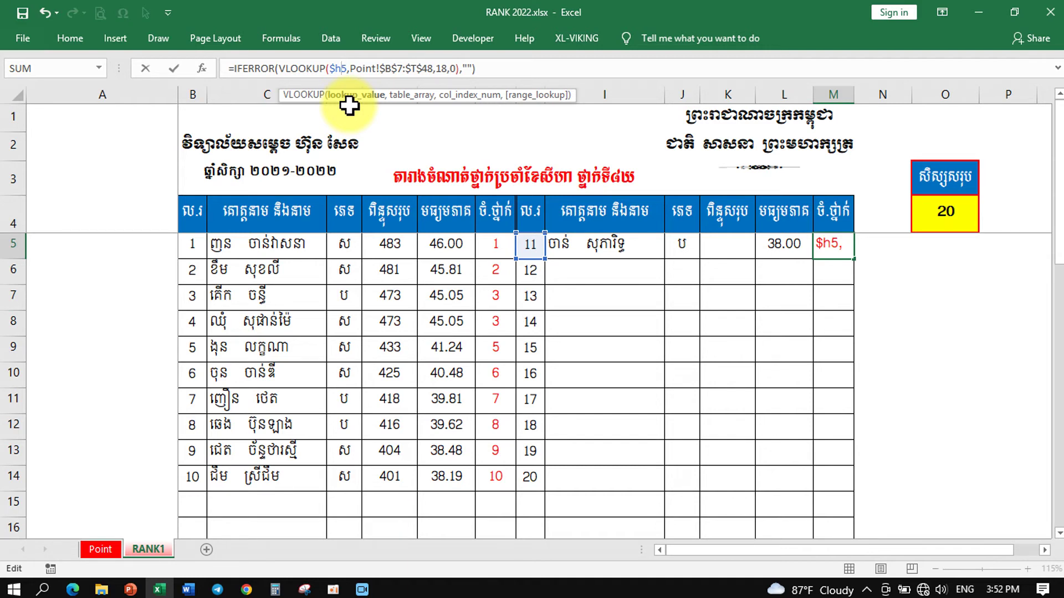
key(Return)
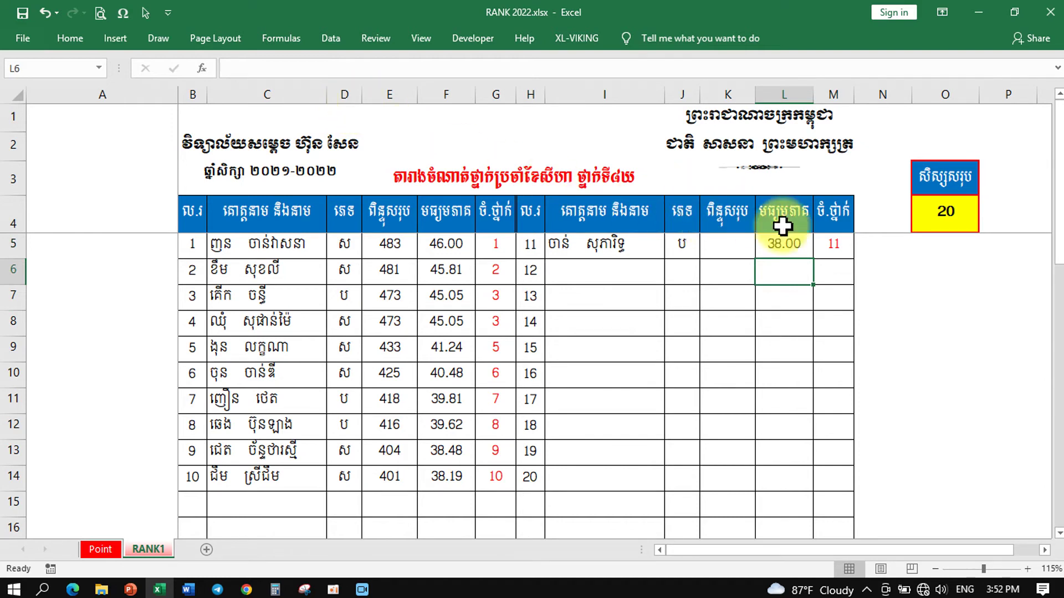
- Compare the formulas of K5, L5 and M5 and correct the start of K5's lookup range to Point!$B$7
click(842, 249)
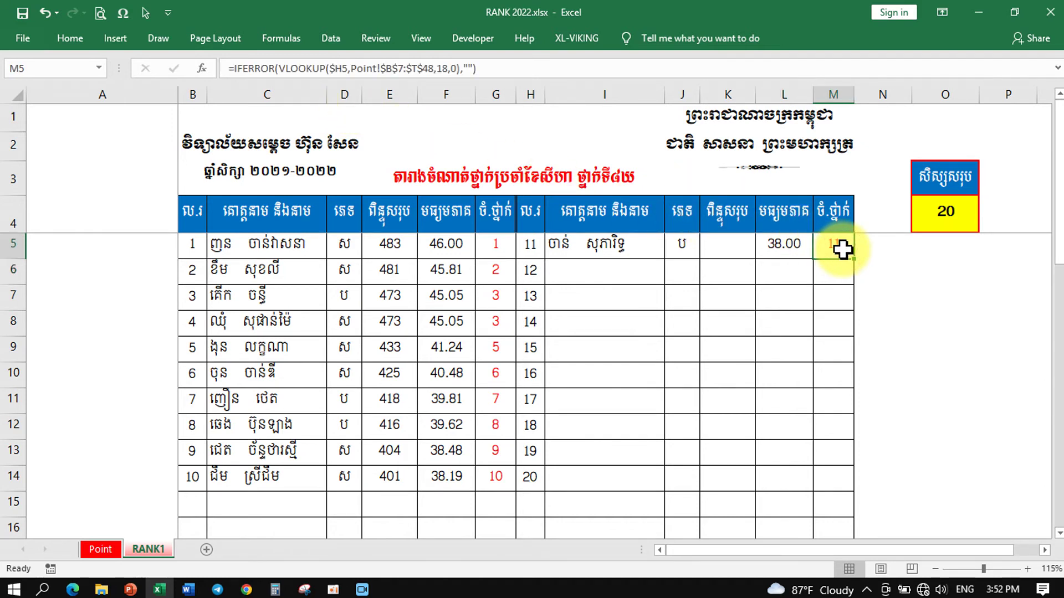
click(793, 248)
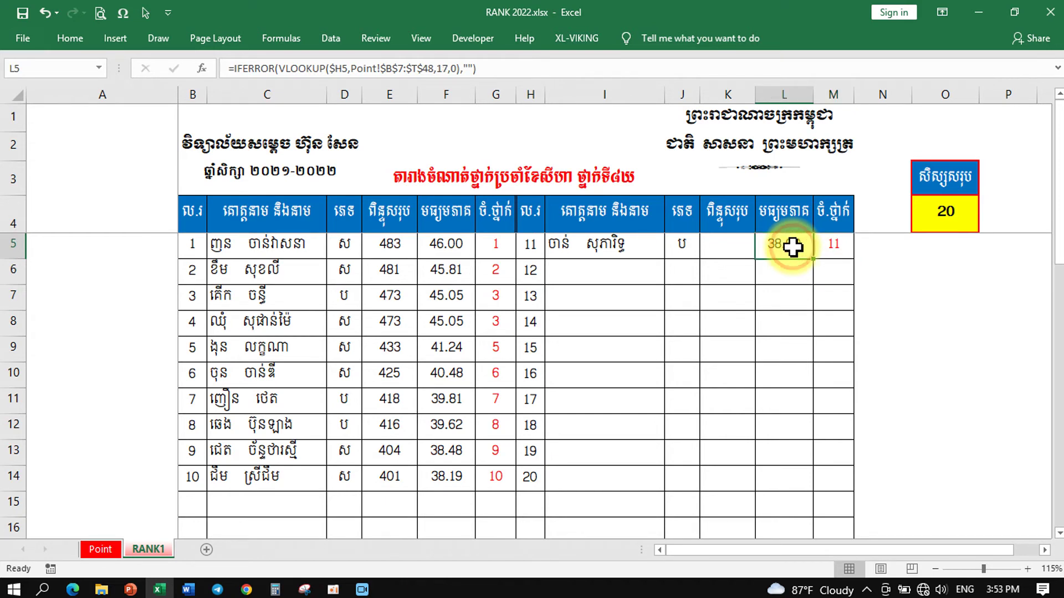
click(728, 244)
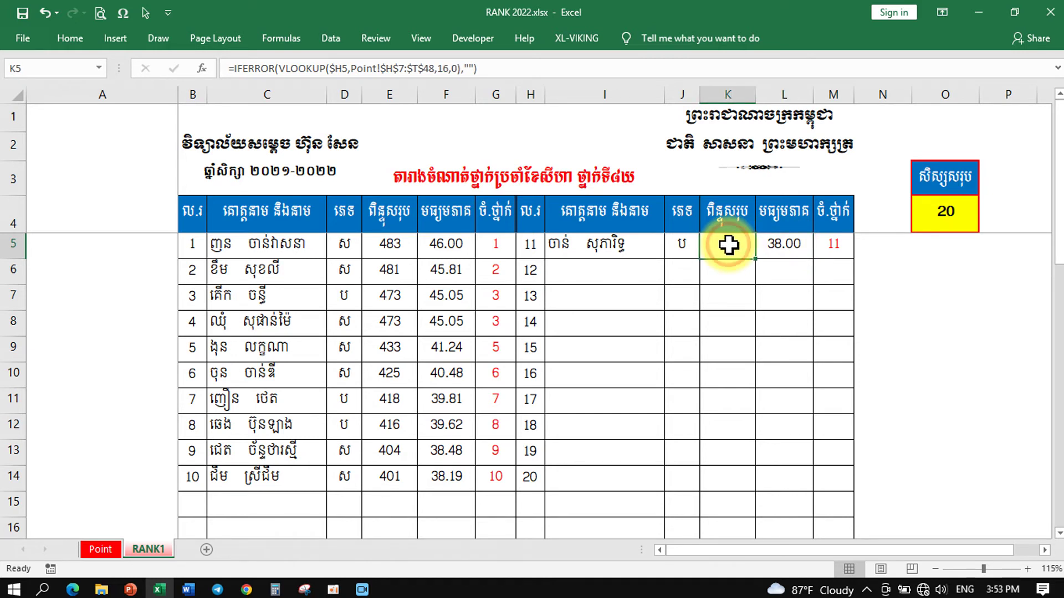
click(785, 247)
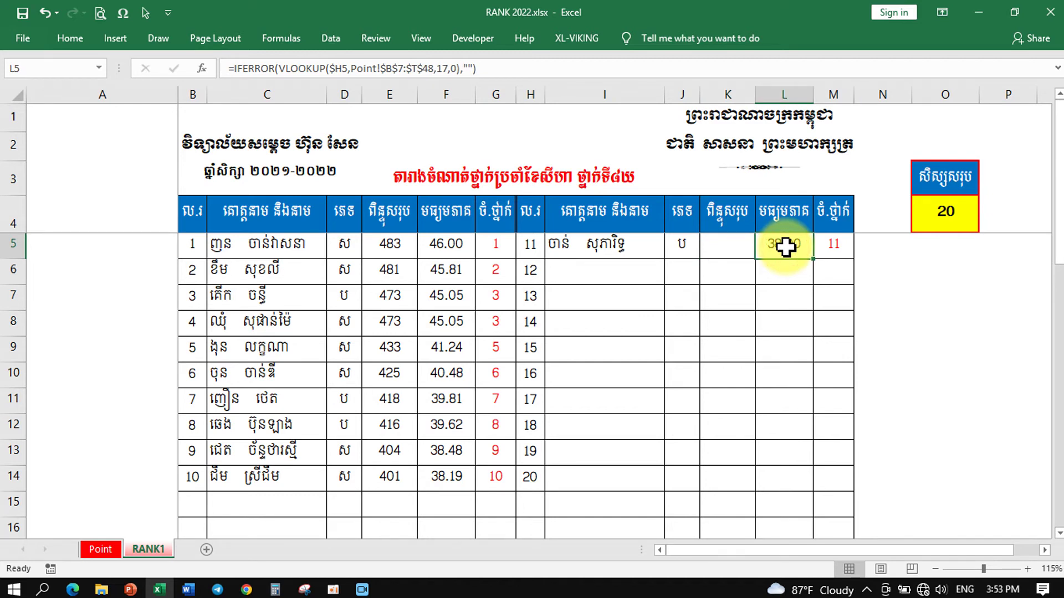
click(720, 249)
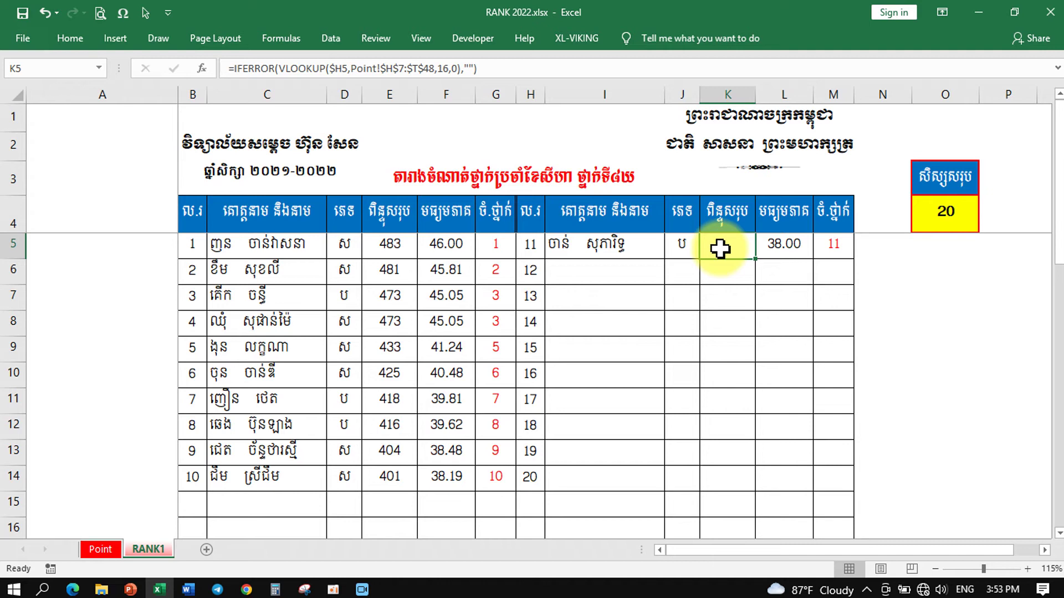
click(778, 243)
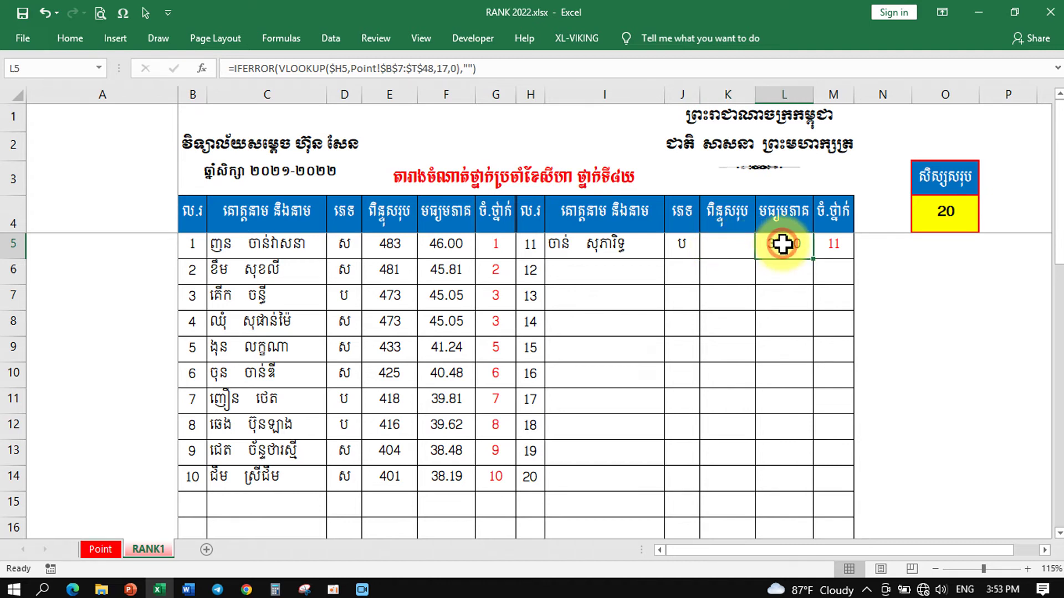
click(727, 243)
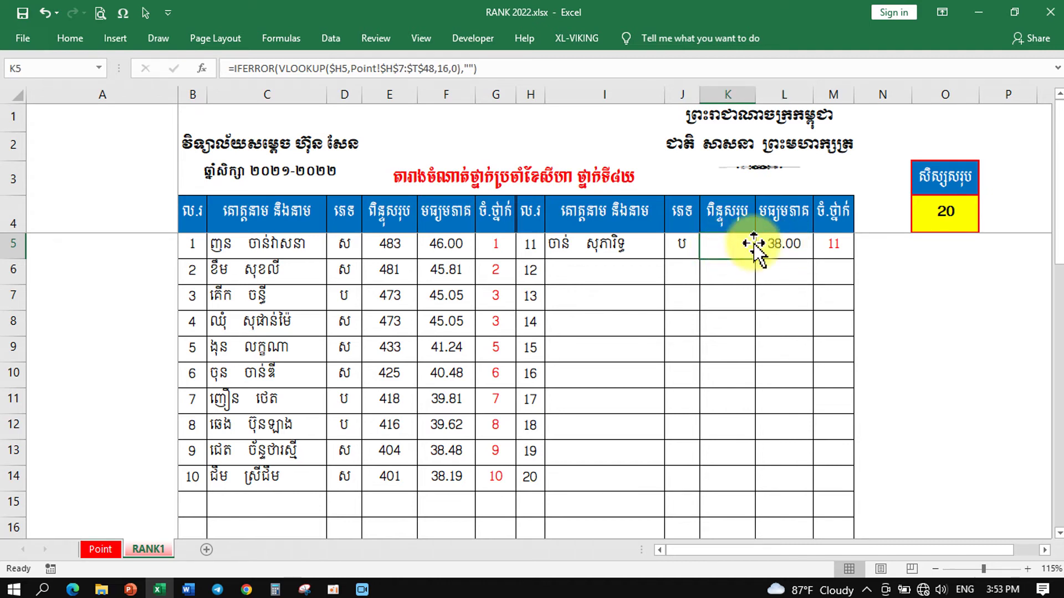
click(419, 68)
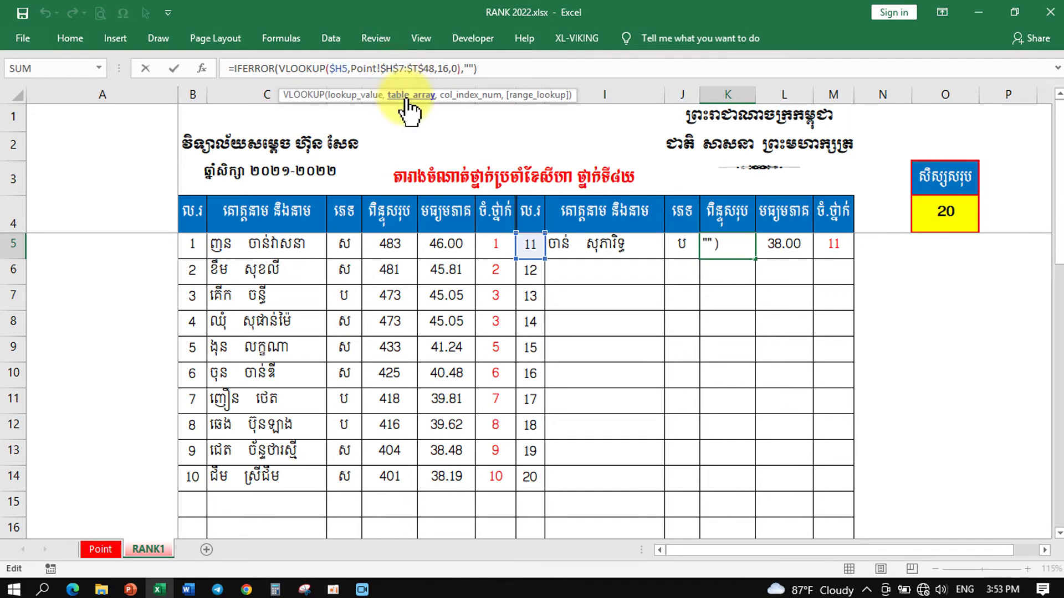
key(BackSpace)
text(b)
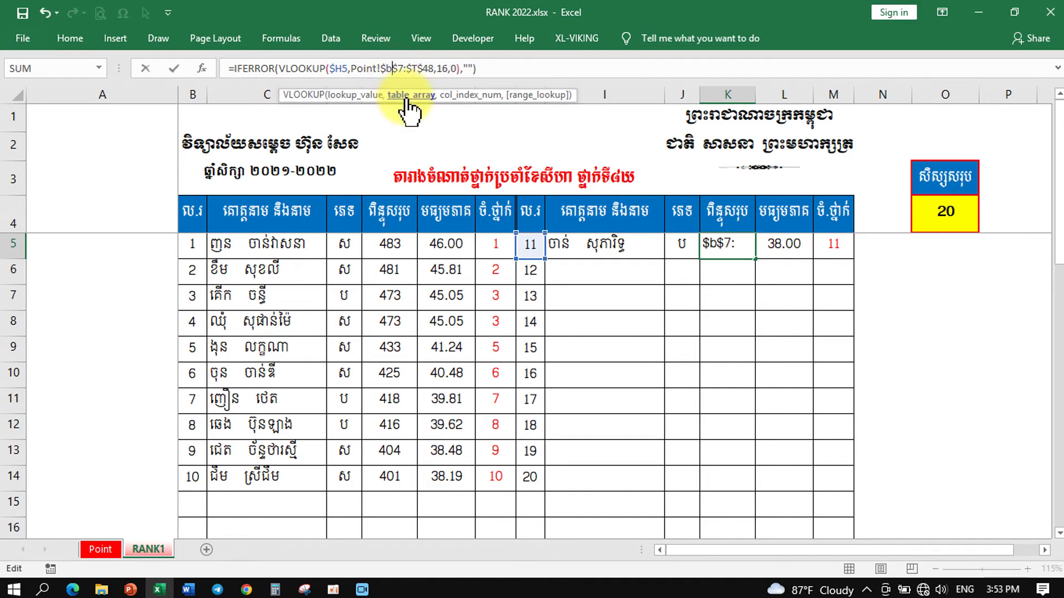
key(Return)
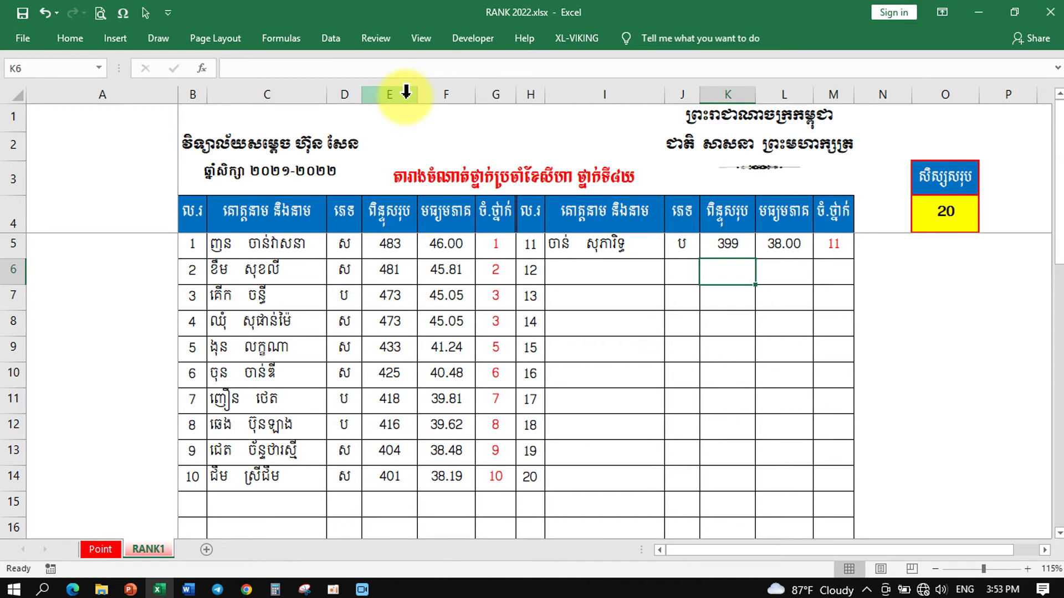
- Fill the lookup formulas of I5:M5 down to row 25 and review the filled rows
drag(557, 249, 826, 254)
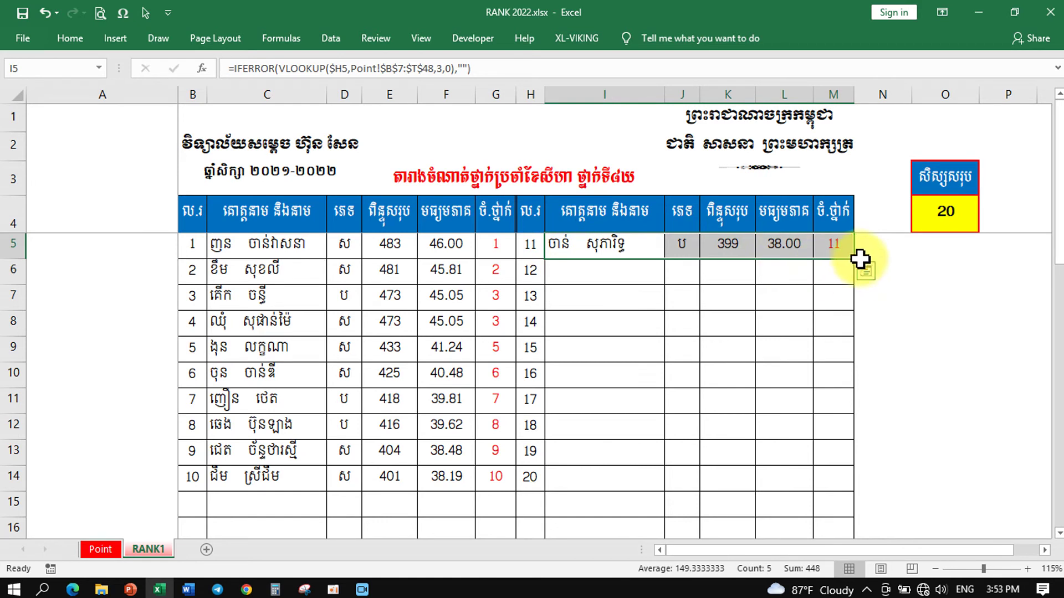
drag(850, 261, 844, 492)
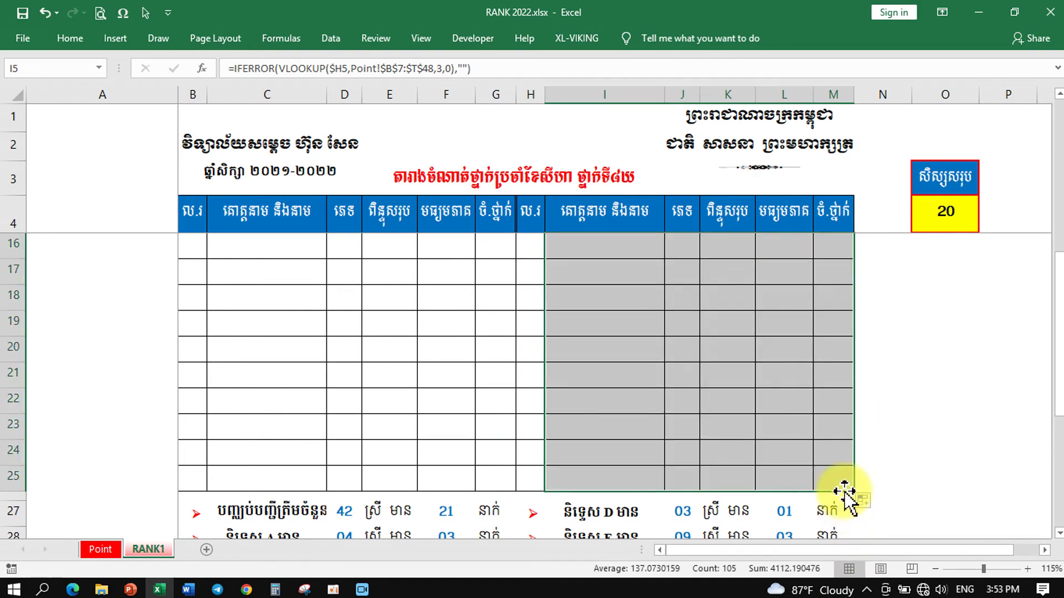
scroll(809, 458, up, 4)
scroll(740, 492, down, 1)
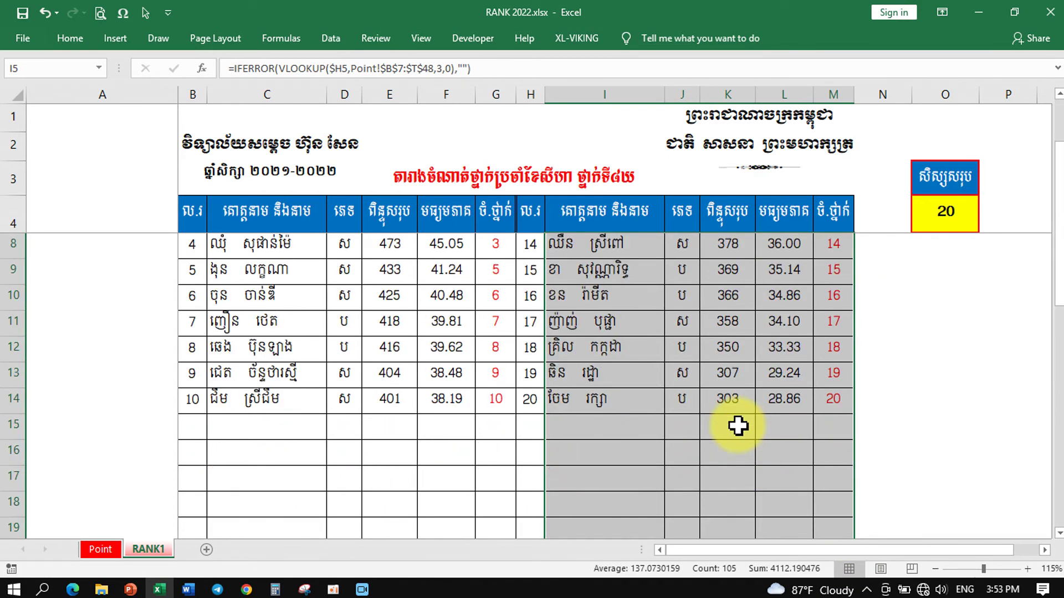
click(643, 443)
scroll(593, 375, up, 1)
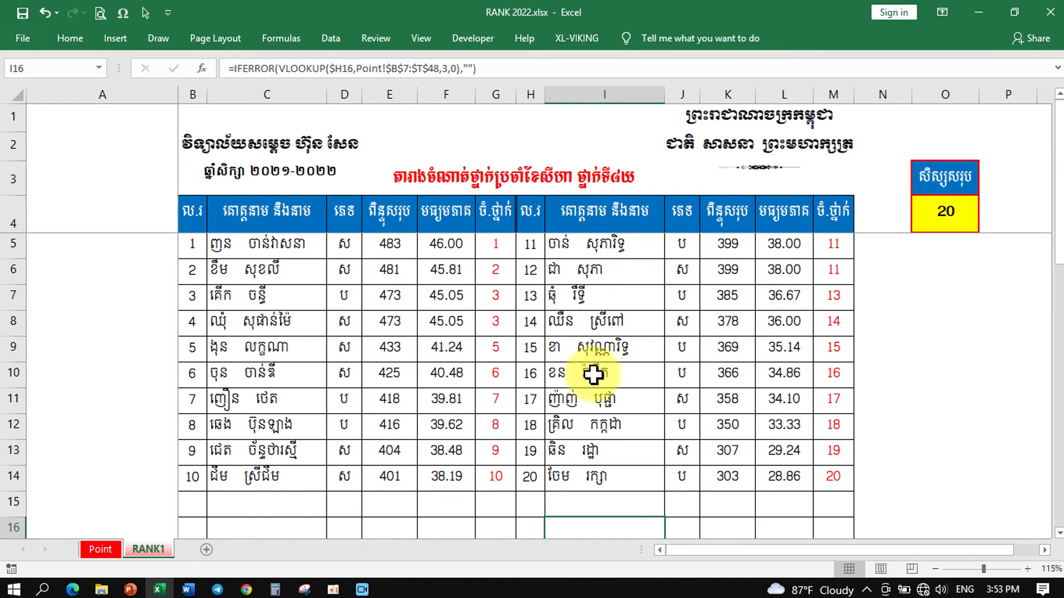
- Test the automatic numbering and lookups with total student counts of 15 and 14 in O4
click(945, 213)
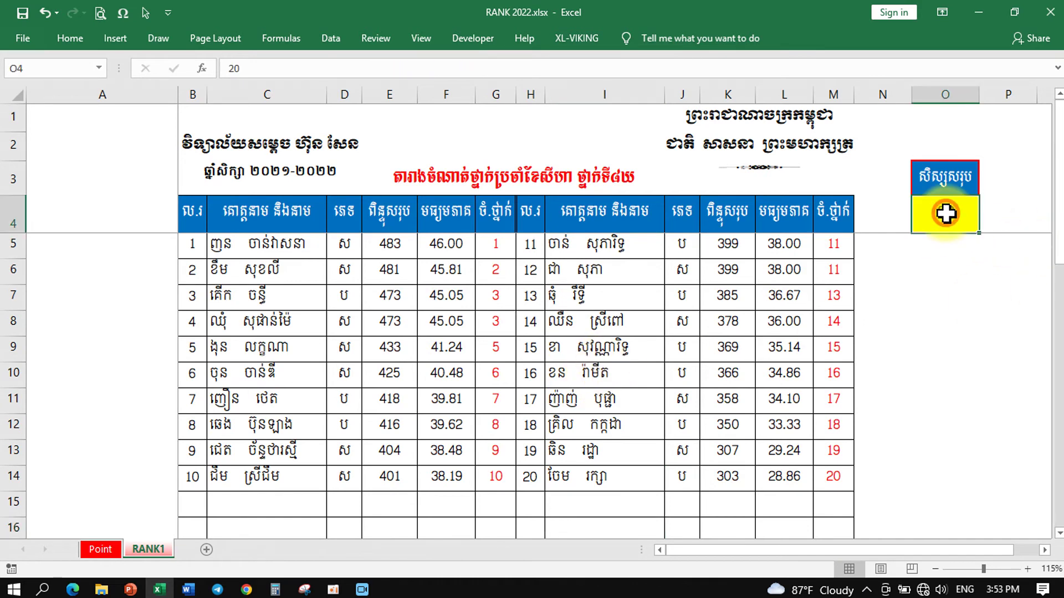
text(15)
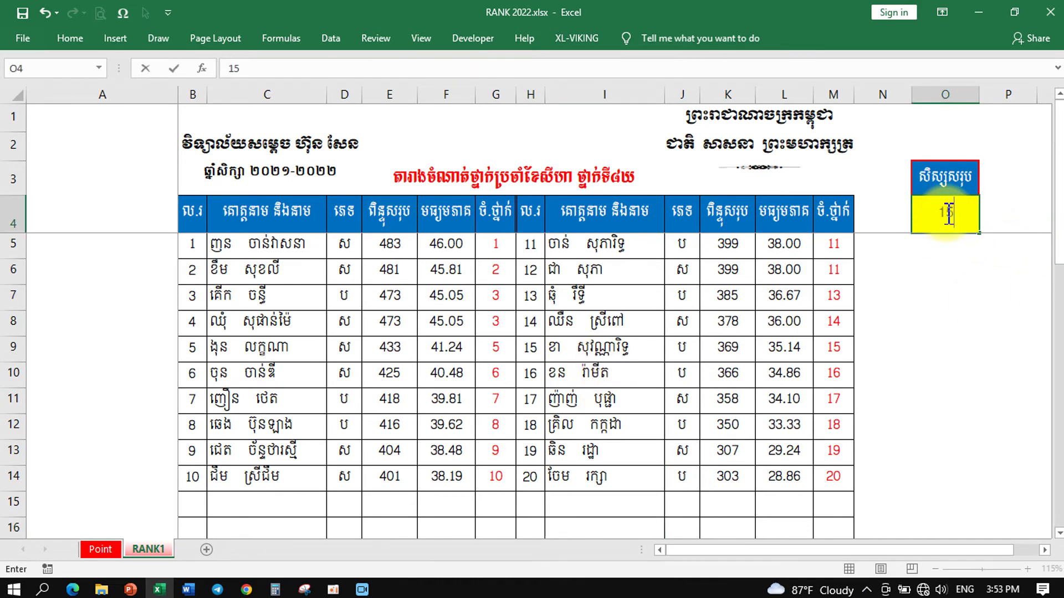
key(Return)
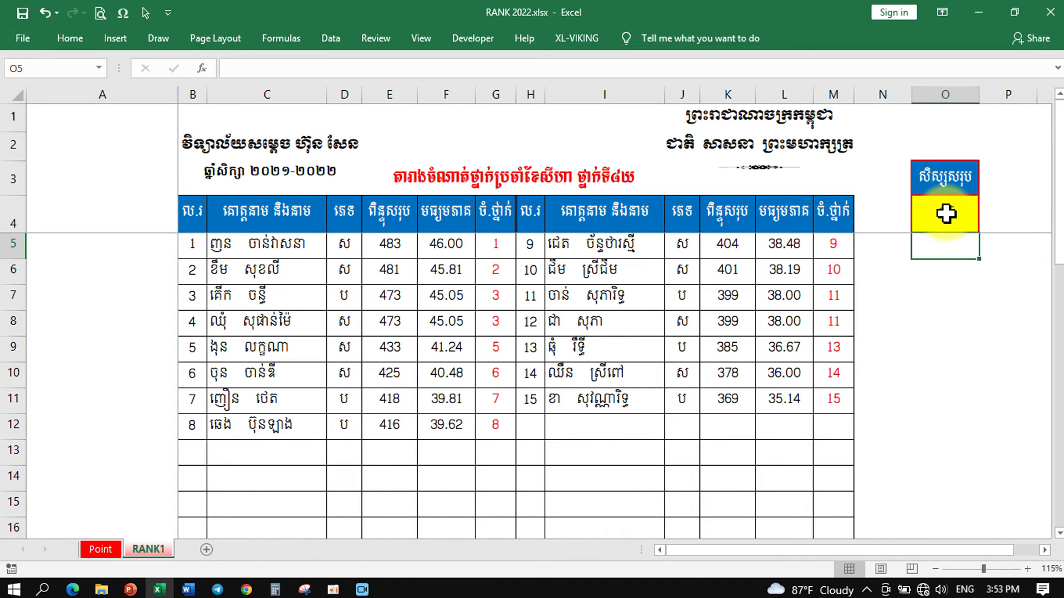
click(946, 213)
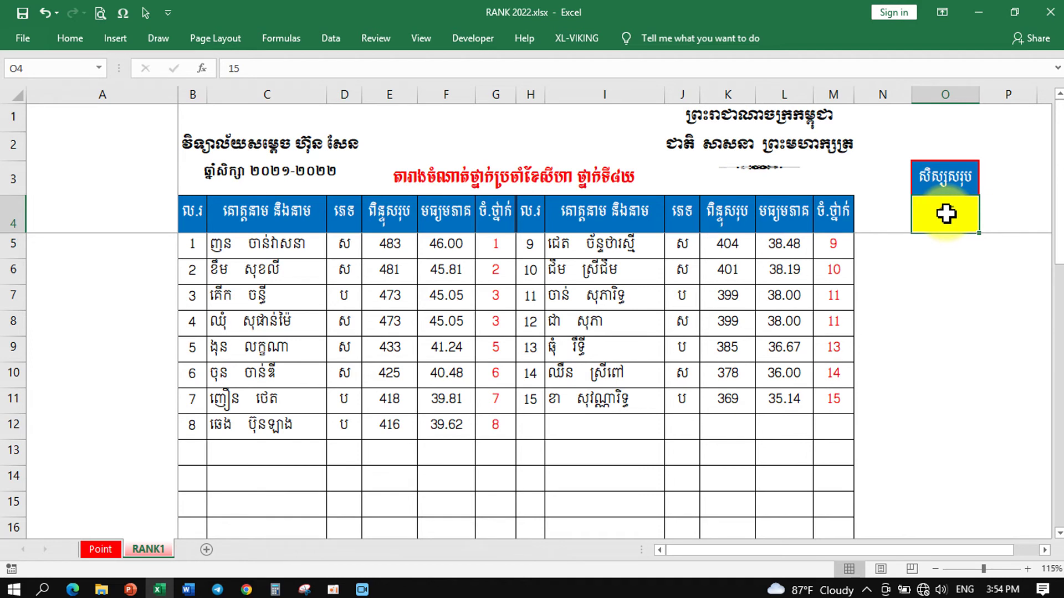
text(14)
key(Return)
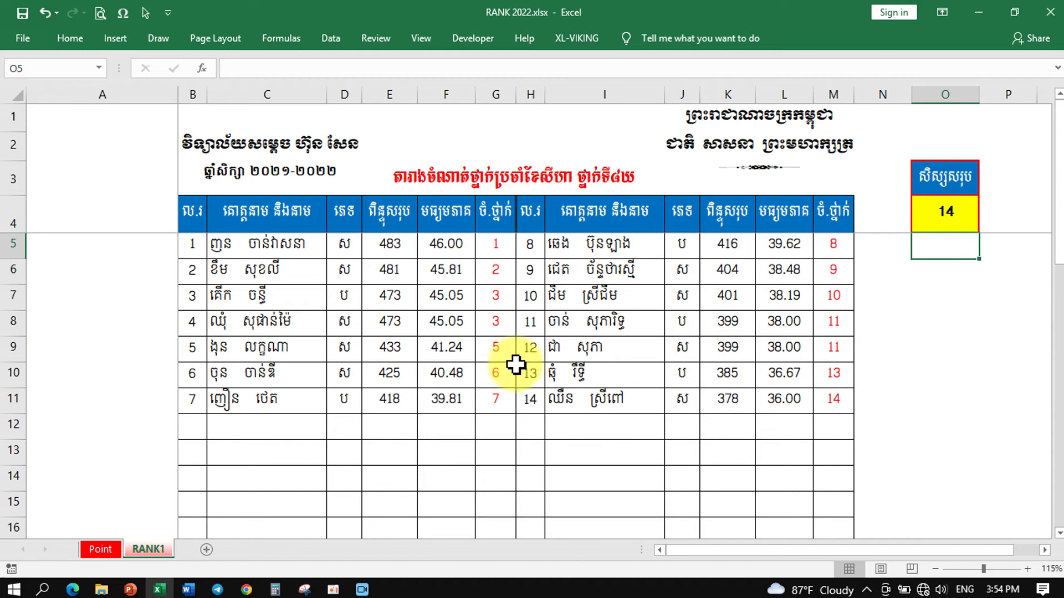
- Test the automatic numbering and lookups with a total student count of 22 in O4 and review both table halves
click(940, 215)
text(22)
key(Return)
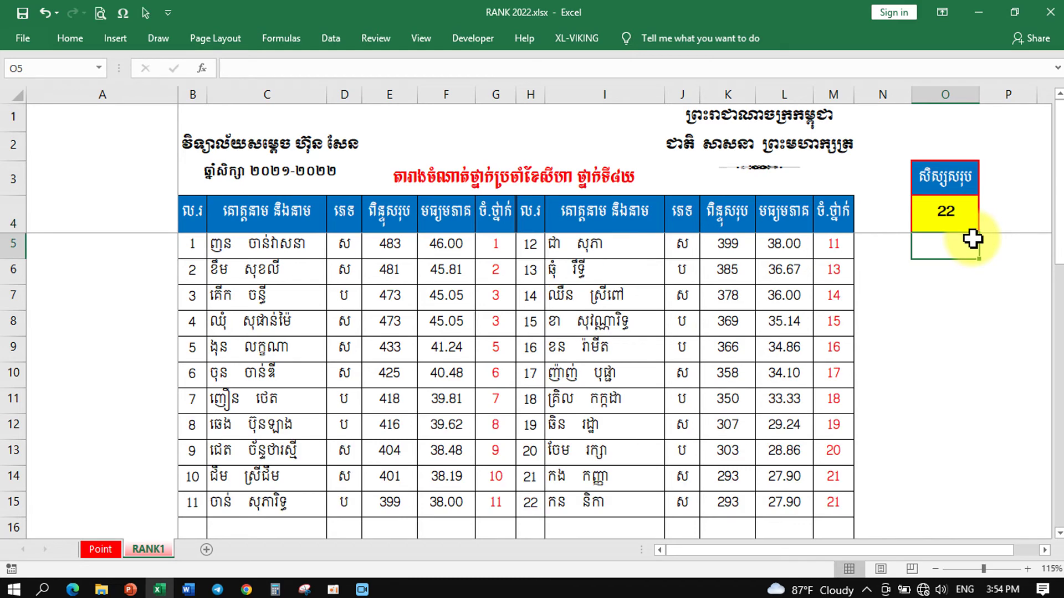
scroll(613, 404, down, 2)
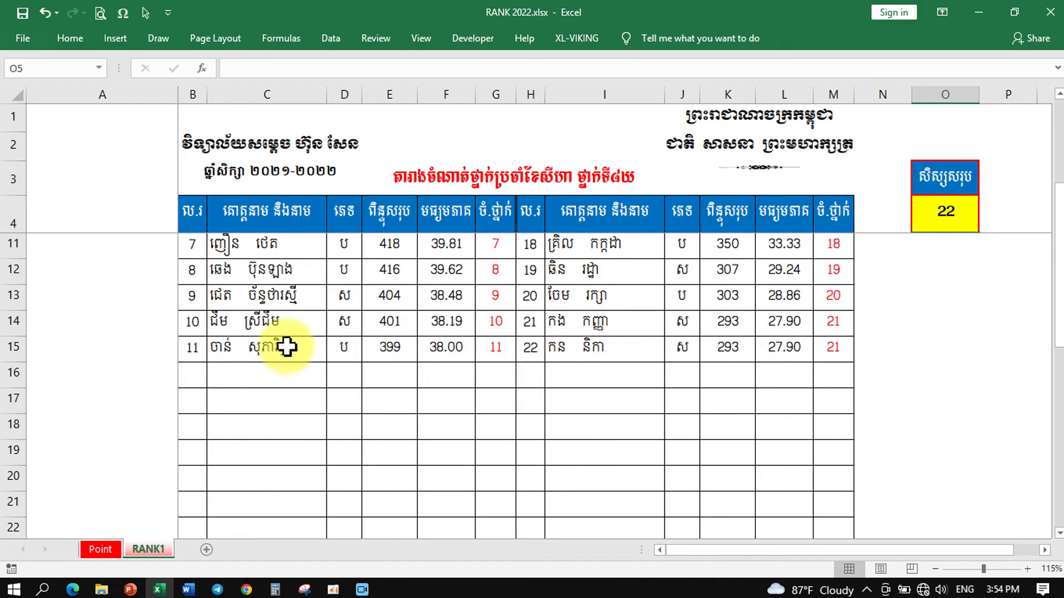
- Set the total student count in O4 to 32 and review the rows of both table halves
click(964, 213)
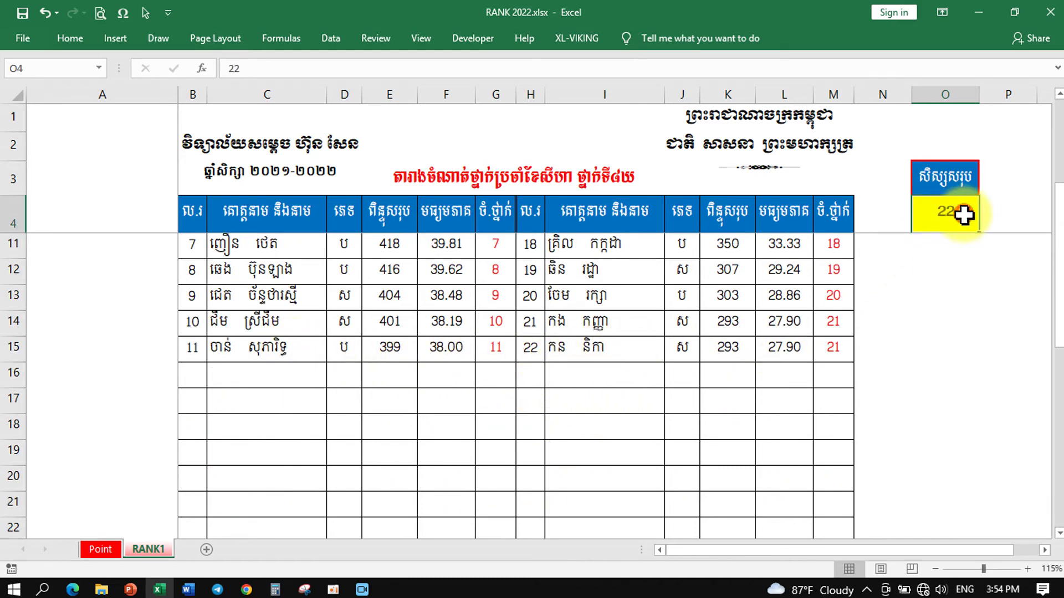
text(32)
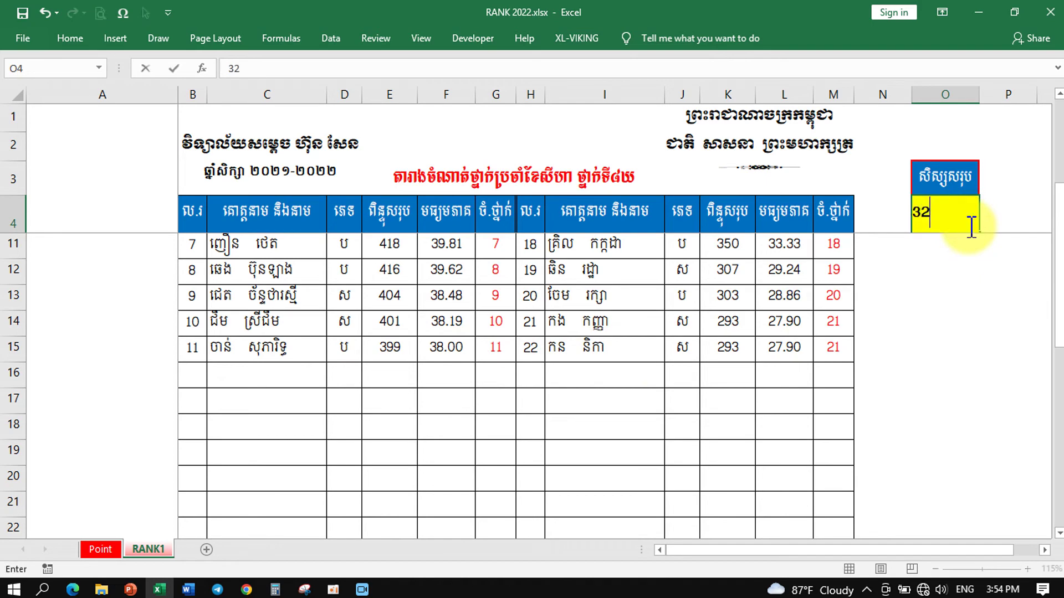
key(Return)
scroll(729, 330, down, 3)
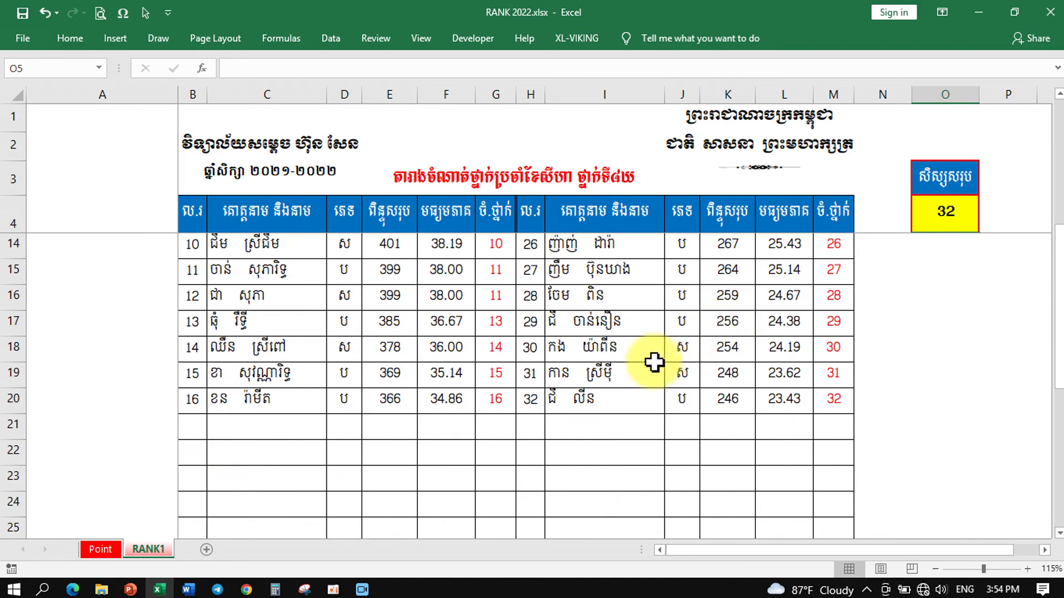
scroll(586, 384, down, 4)
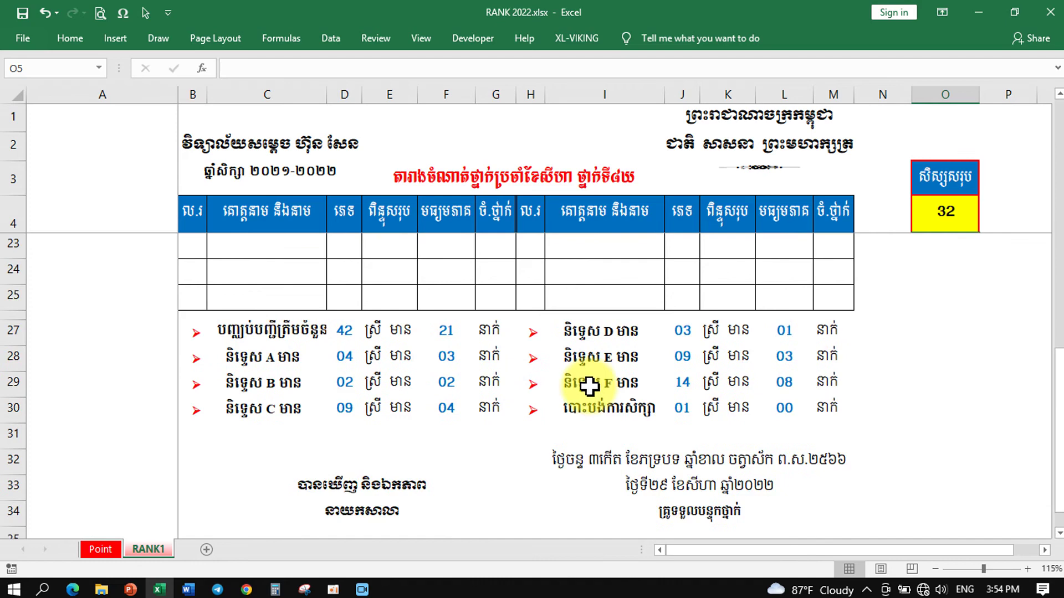
scroll(586, 384, up, 7)
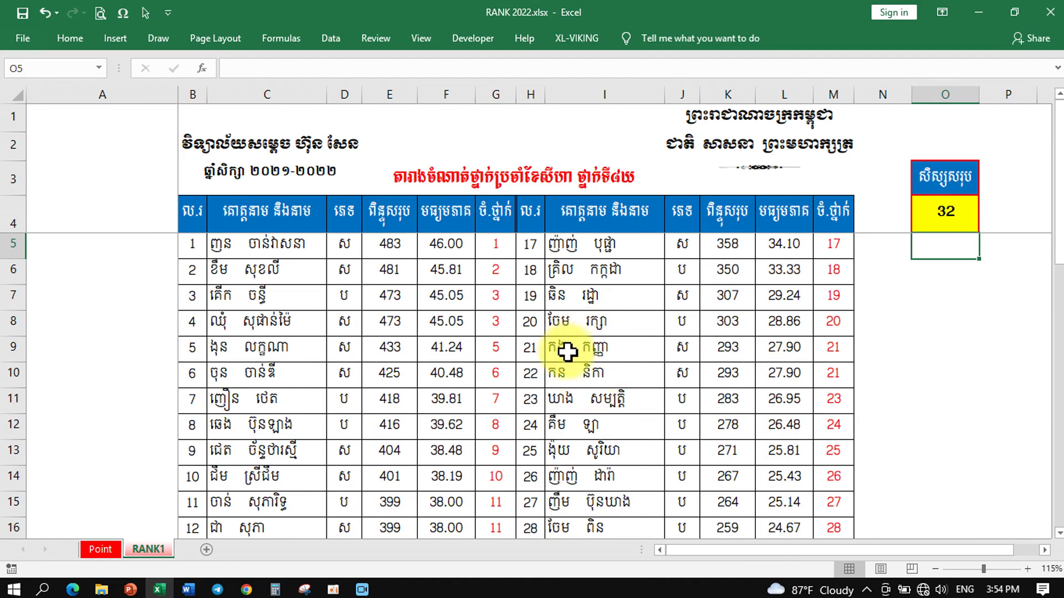
- Examine the summary counts in D27:D30, F27:F30, J27:J30 and L27:L30 of RANK1 and the source summary below the Point sheet's student list
scroll(580, 343, down, 6)
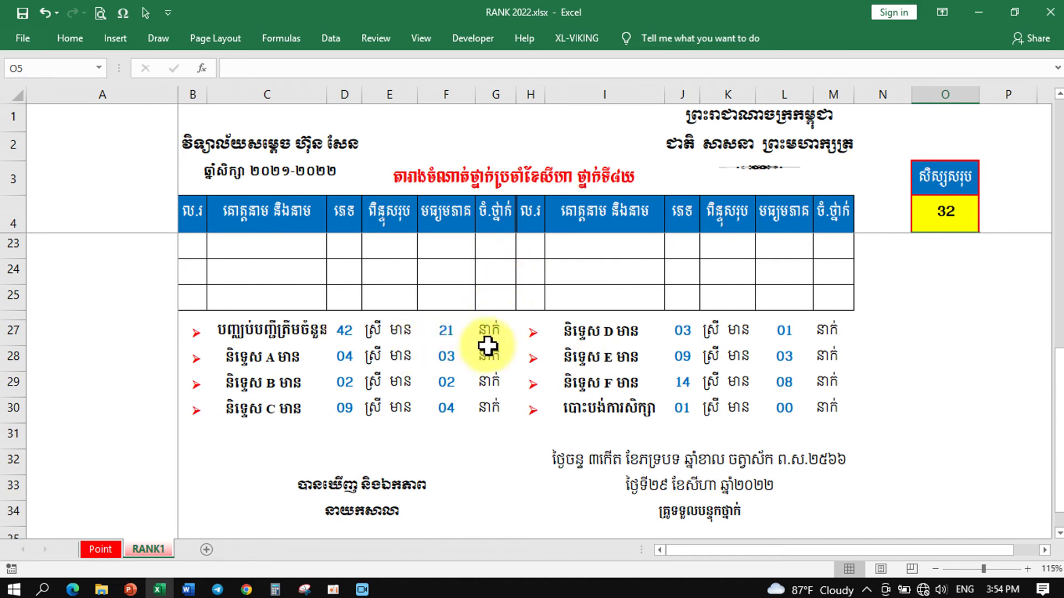
drag(344, 335, 351, 404)
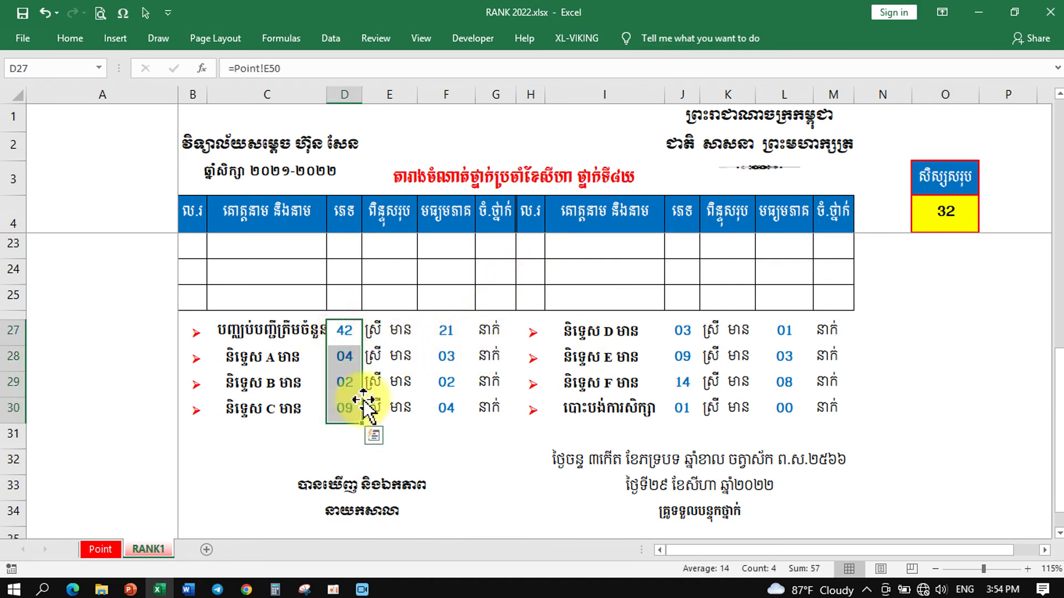
drag(451, 333, 446, 408)
drag(680, 333, 689, 412)
drag(785, 332, 786, 409)
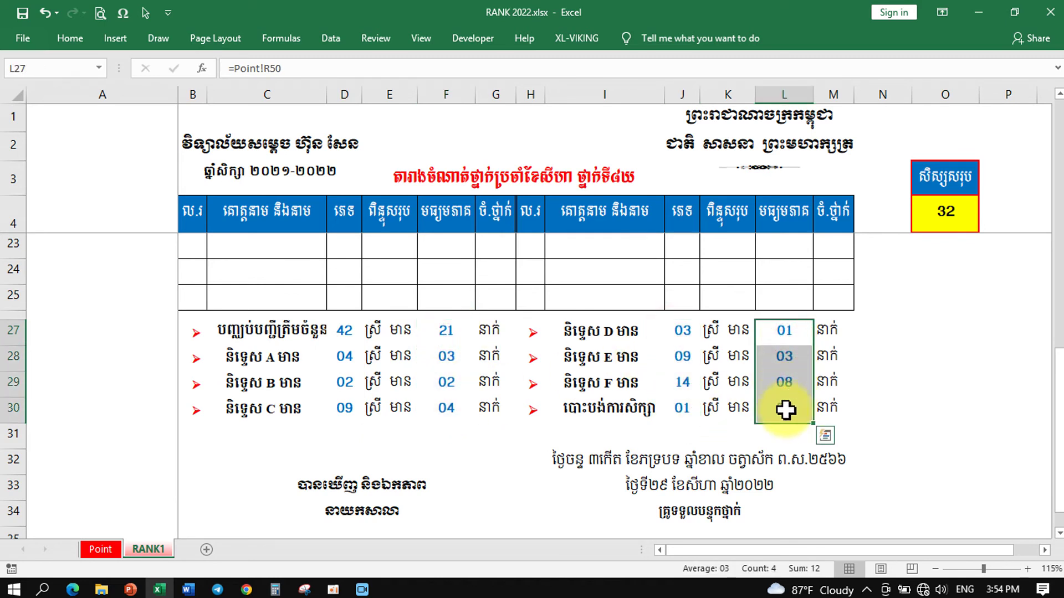
click(871, 376)
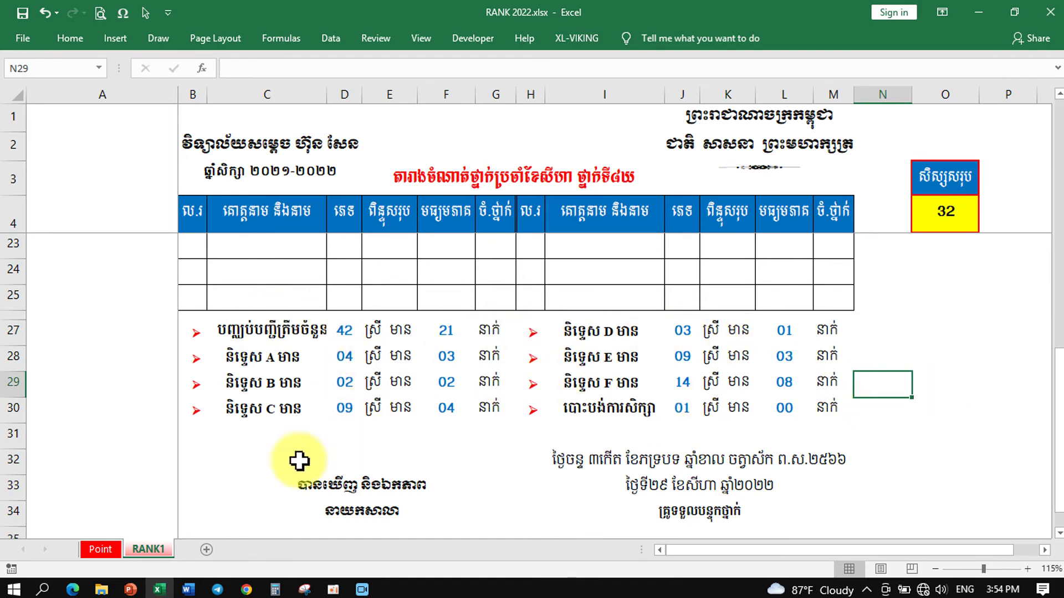
click(107, 549)
scroll(521, 326, down, 10)
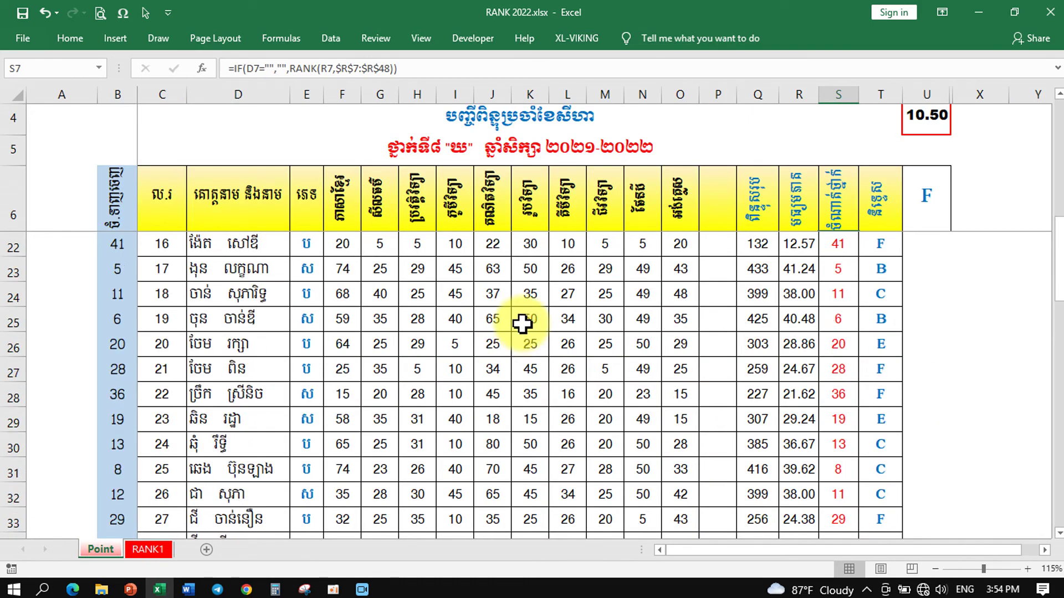
scroll(521, 324, down, 4)
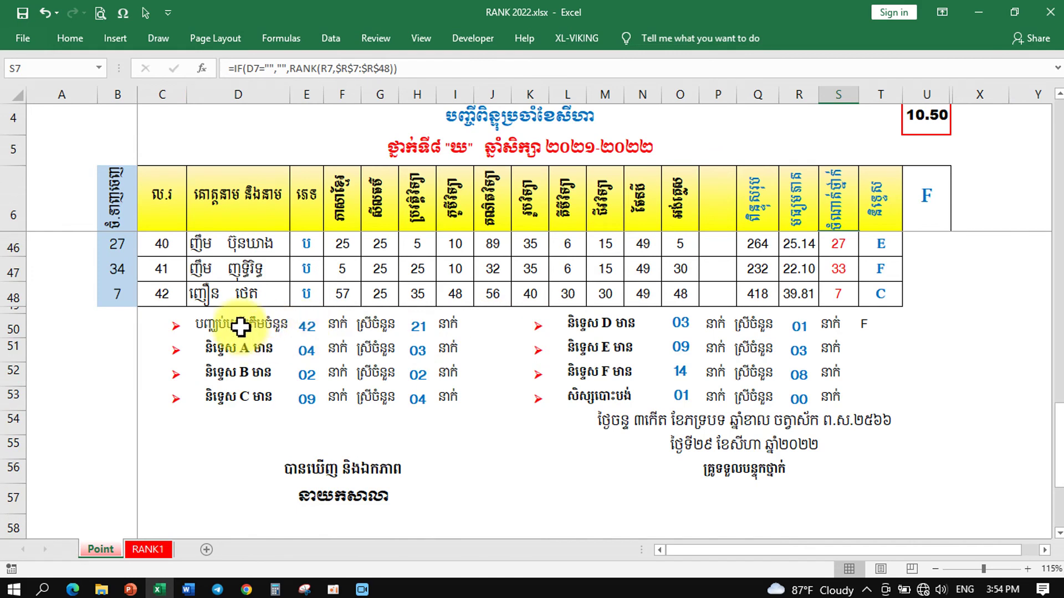